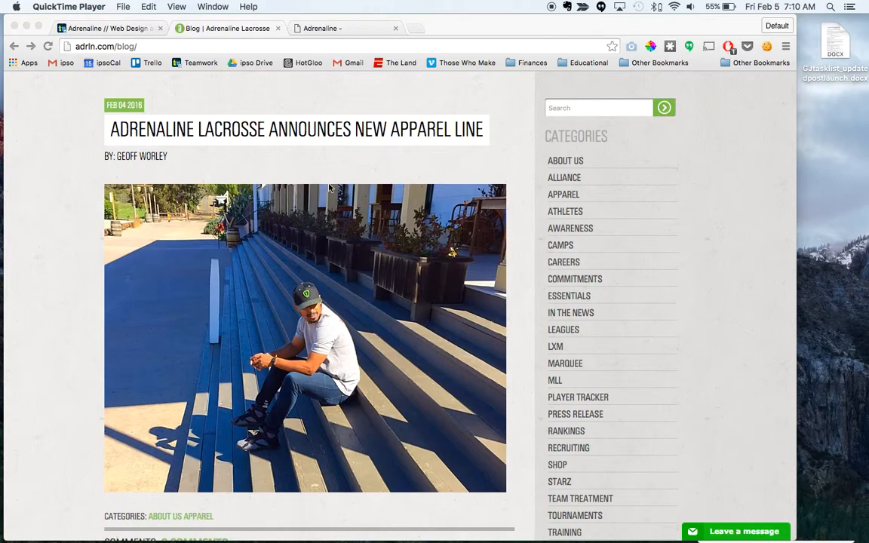
{"action": "scroll", "coordinate": [338, 143], "scroll_direction": "up", "scroll_amount": 5}
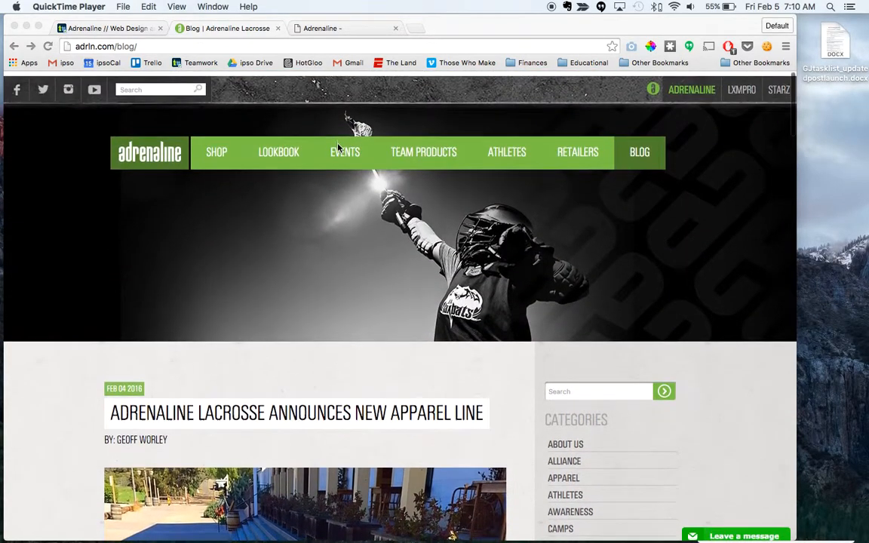
{"action": "scroll", "coordinate": [287, 303], "scroll_direction": "down", "scroll_amount": 5}
{"action": "scroll", "coordinate": [287, 302], "scroll_direction": "up", "scroll_amount": 2}
Step: Open the development site's WordPress login page at adrln.com.web01.ipsodev.com/wp-admin
{"action": "left_click", "coordinate": [321, 28]}
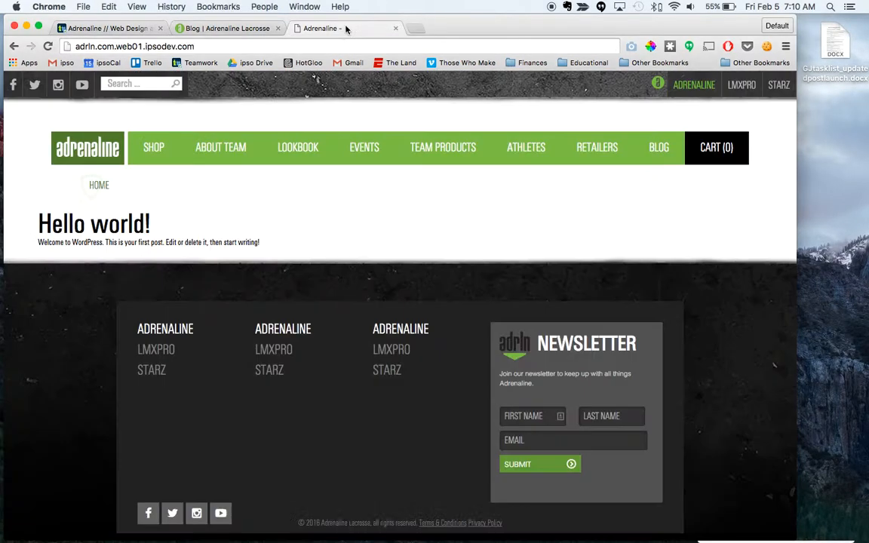
{"action": "left_click", "coordinate": [221, 46]}
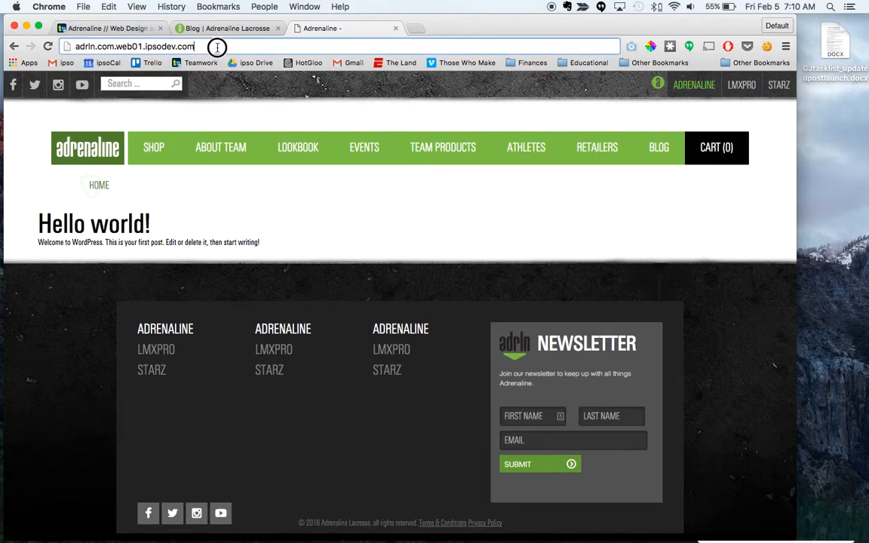
{"action": "left_click", "coordinate": [221, 47]}
{"action": "type", "text": "/"}
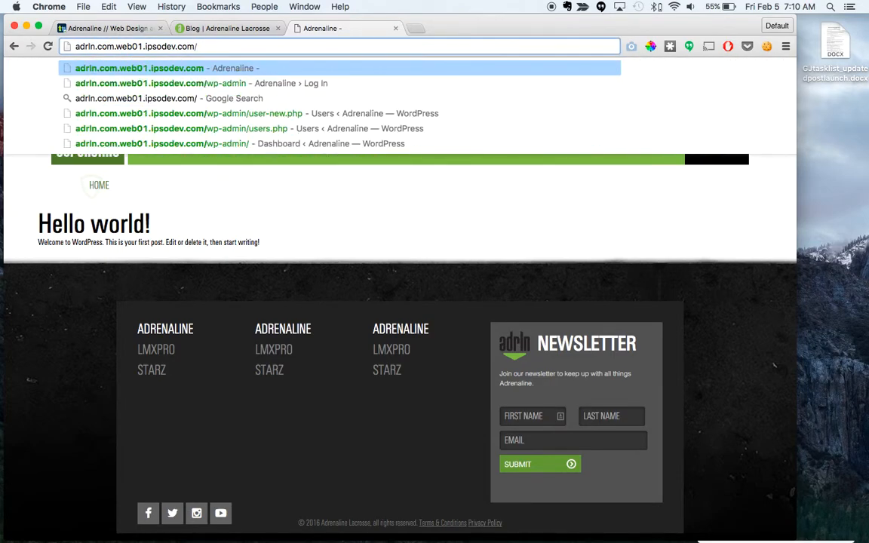
{"action": "type", "text": "w"}
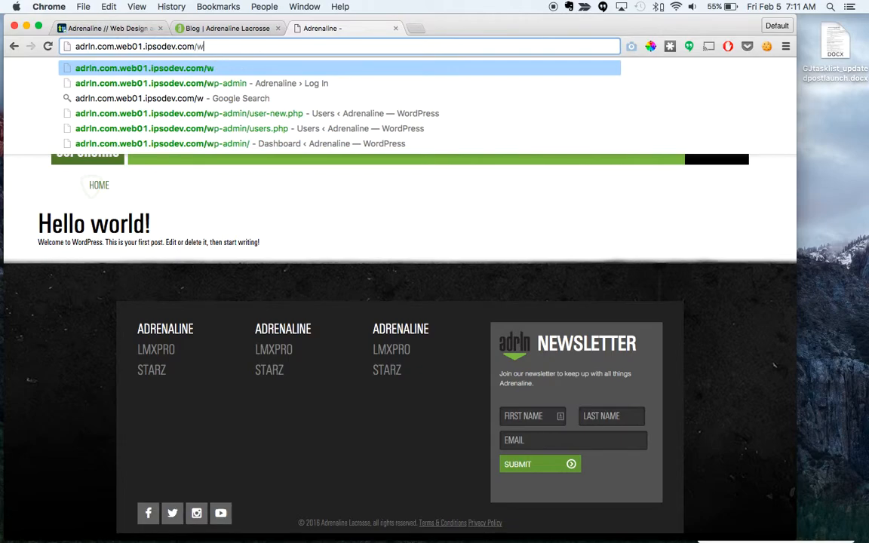
{"action": "type", "text": "p-"}
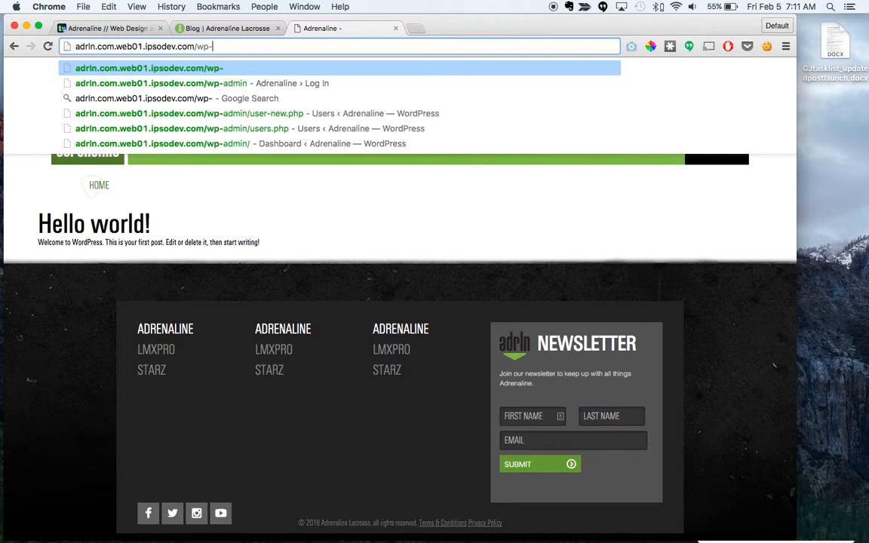
{"action": "type", "text": "admin"}
{"action": "key", "text": "Return"}
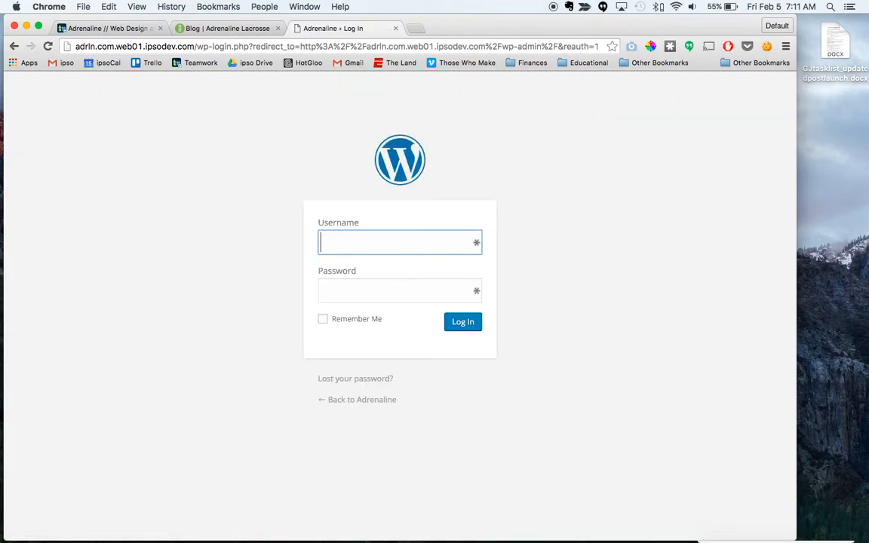
Step: Log in to WordPress with the account username and password, and dismiss the offer to save the password
{"action": "type", "text": "ipso"}
{"action": "key", "text": "Tab"}
{"action": "type", "text": "•••••••••••"}
{"action": "key", "text": "Return"}
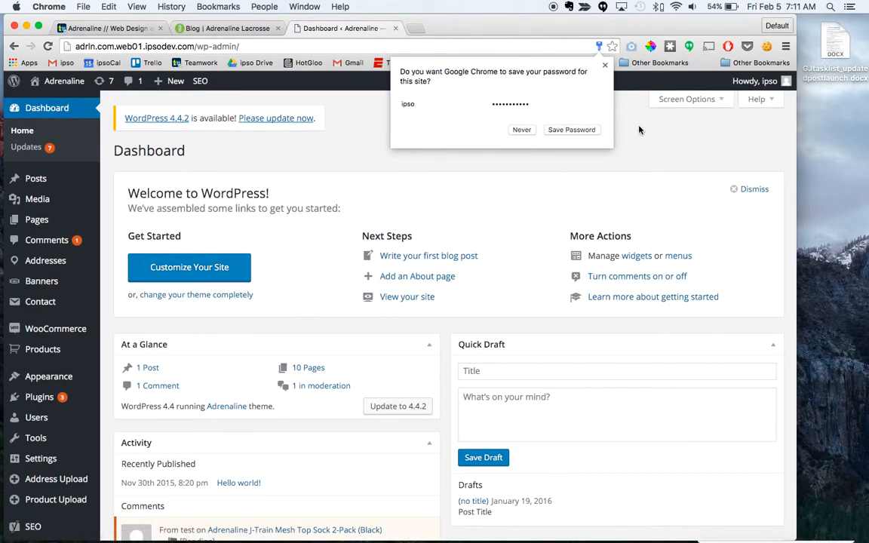
{"action": "left_click", "coordinate": [605, 66]}
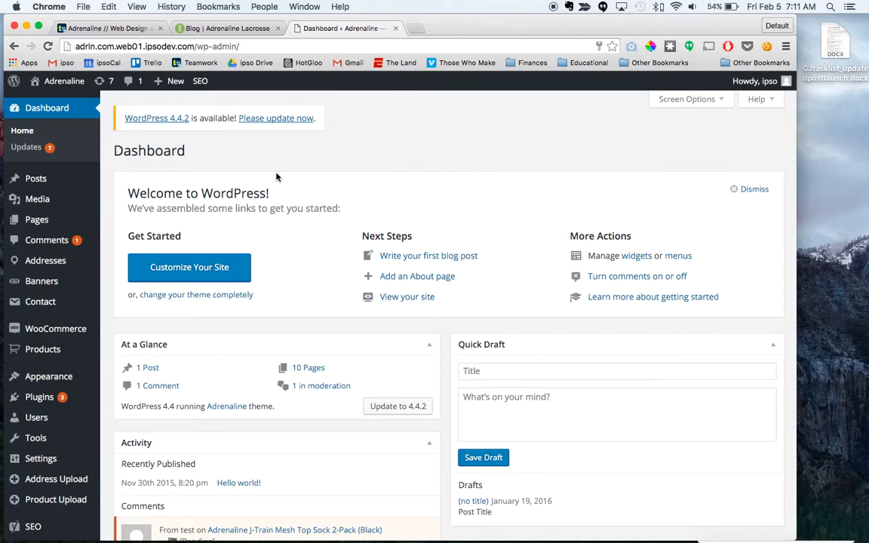
Step: Move the untitled draft post to the trash from the list of posts
{"action": "mouse_move", "coordinate": [61, 179]}
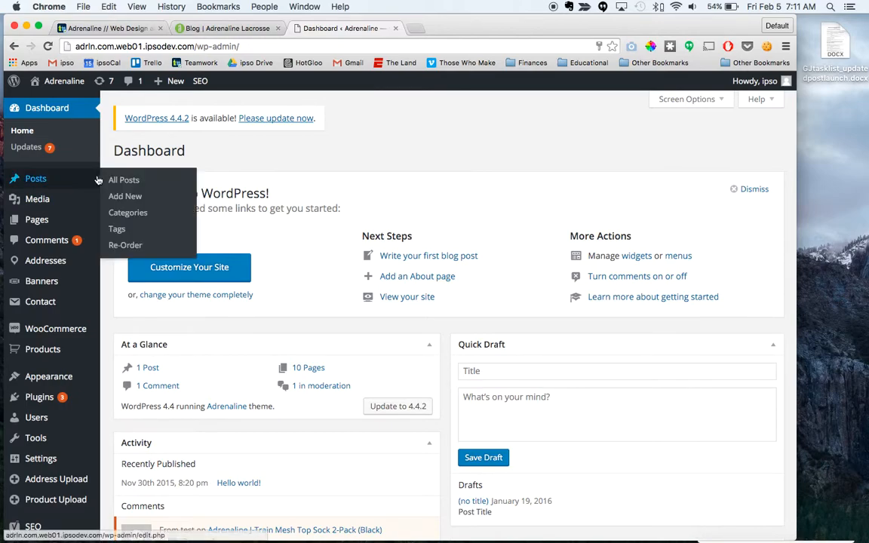
{"action": "left_click", "coordinate": [33, 179]}
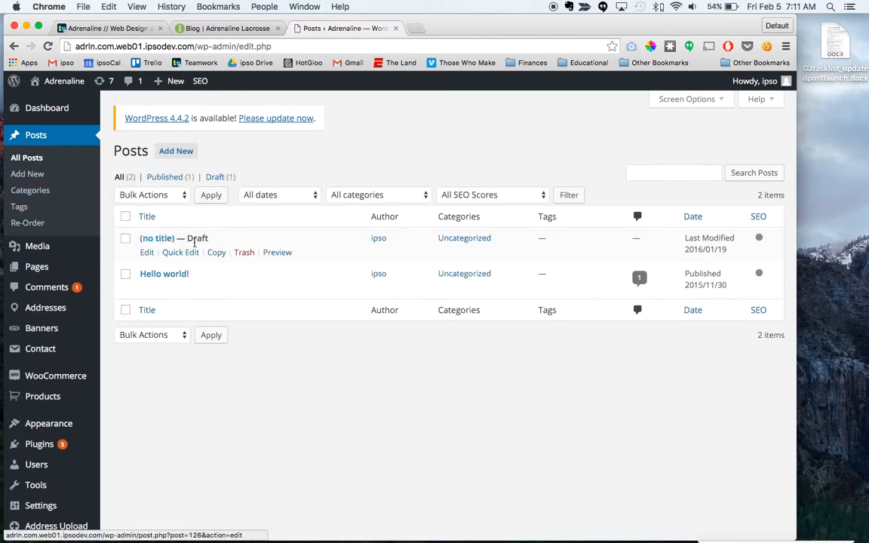
{"action": "left_click", "coordinate": [244, 255]}
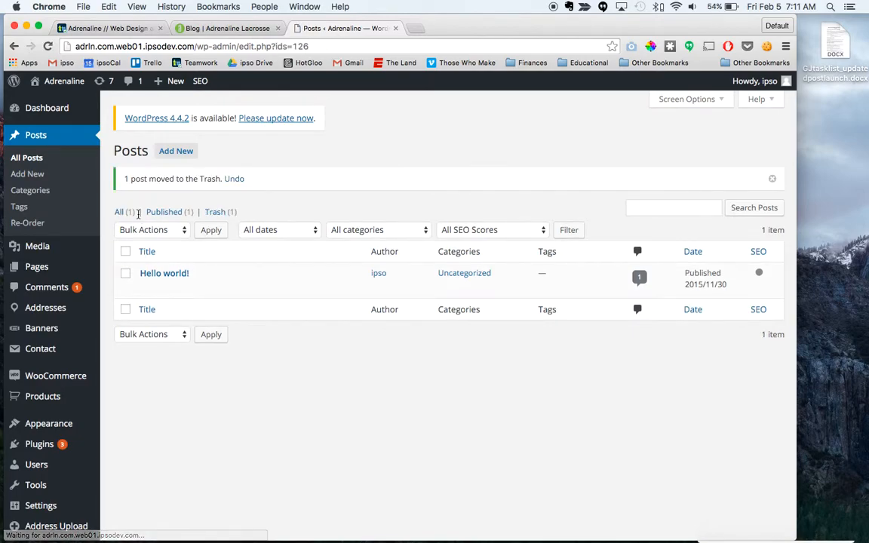
Step: Copy the headline and byline of the newest article on the live Adrenaline blog
{"action": "left_click", "coordinate": [227, 28]}
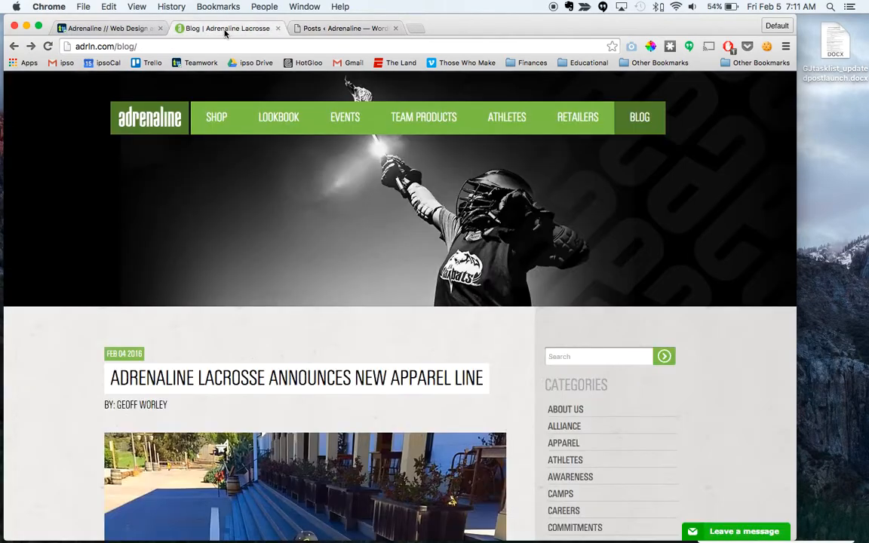
{"action": "mouse_move", "coordinate": [216, 117]}
{"action": "scroll", "coordinate": [379, 316], "scroll_direction": "down", "scroll_amount": 2}
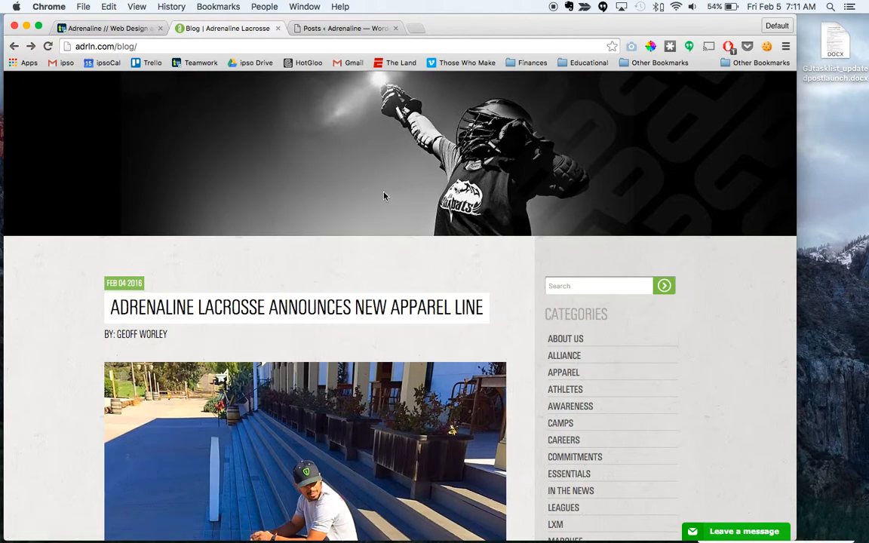
{"action": "left_click_drag", "start_coordinate": [489, 305], "coordinate": [105, 308]}
{"action": "key", "text": "super+c"}
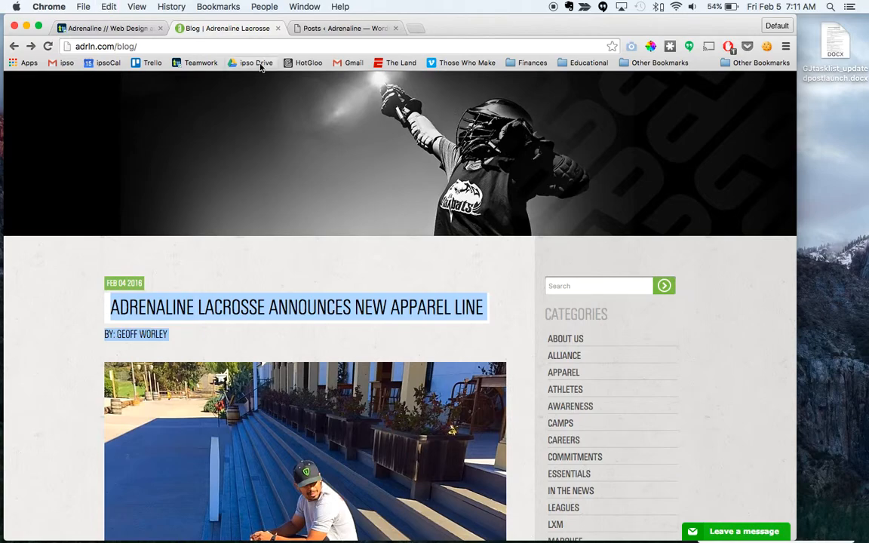
Step: Create a new WordPress post titled "ADRENALINE LACROSSE ANNOUNCES NEW APPAREL LINE", without the byline, and save it as a draft
{"action": "left_click", "coordinate": [291, 28]}
{"action": "left_click", "coordinate": [181, 155]}
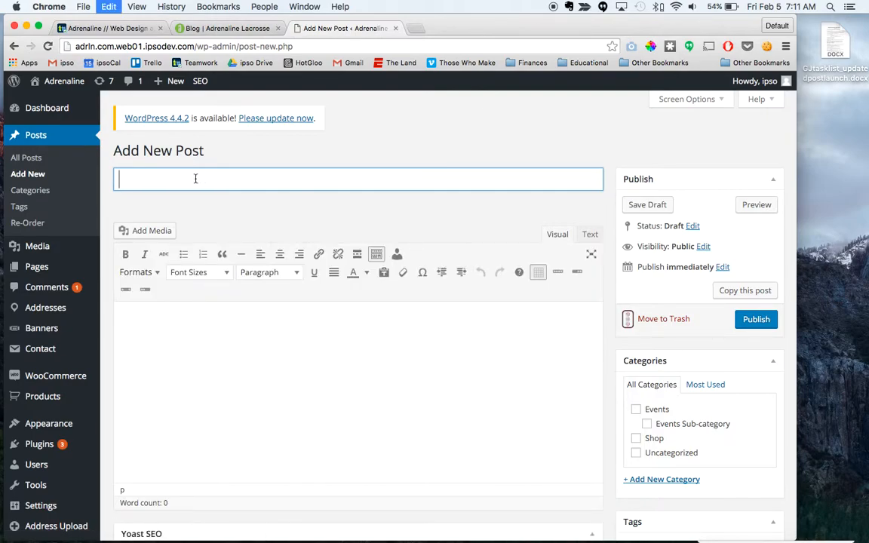
{"action": "key", "text": "super+v"}
{"action": "left_click_drag", "start_coordinate": [480, 179], "coordinate": [600, 180]}
{"action": "key", "text": "BackSpace"}
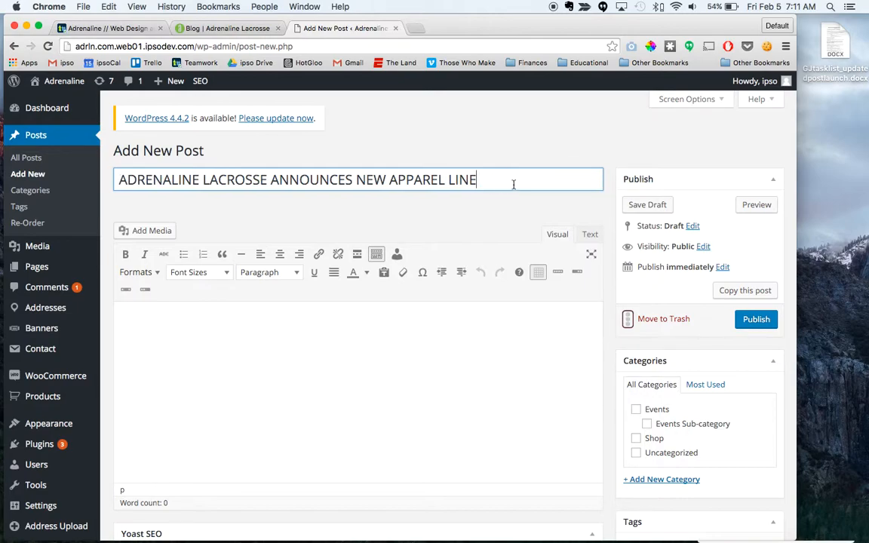
{"action": "left_click", "coordinate": [334, 352]}
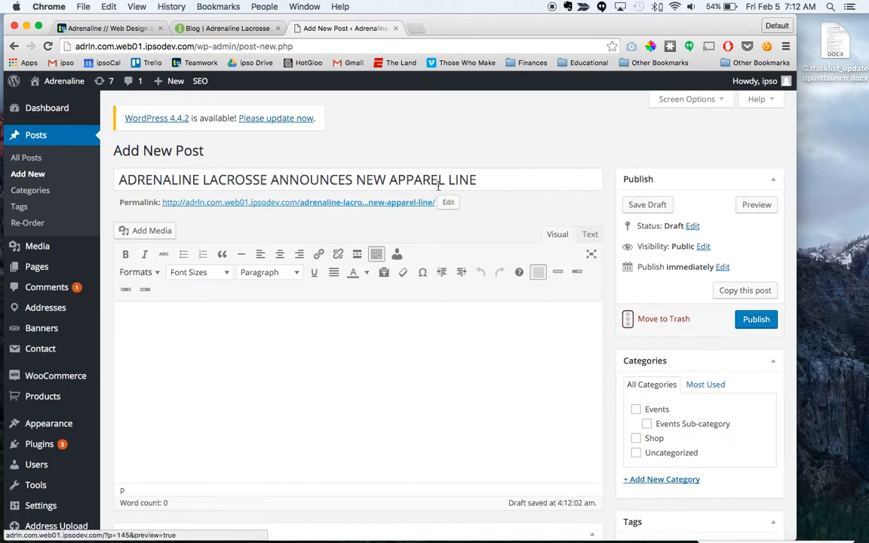
{"action": "left_click", "coordinate": [640, 210]}
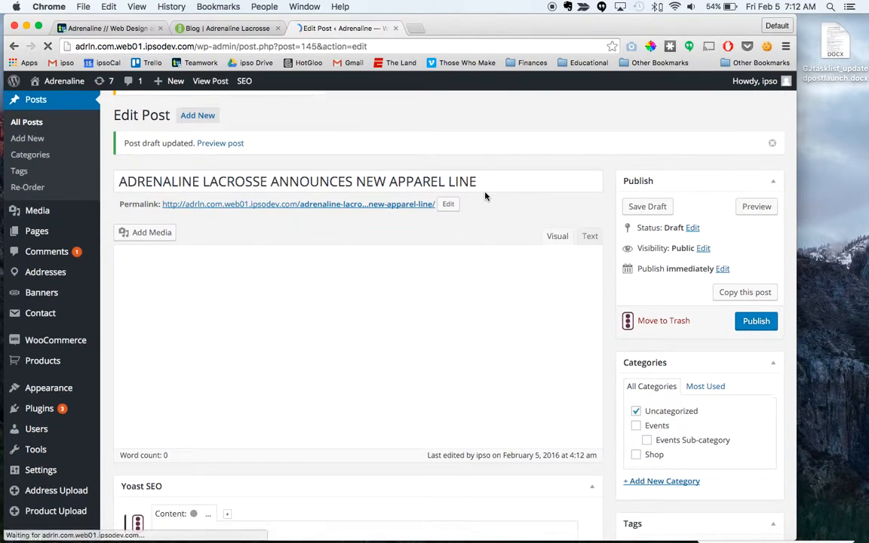
{"action": "mouse_move", "coordinate": [44, 427]}
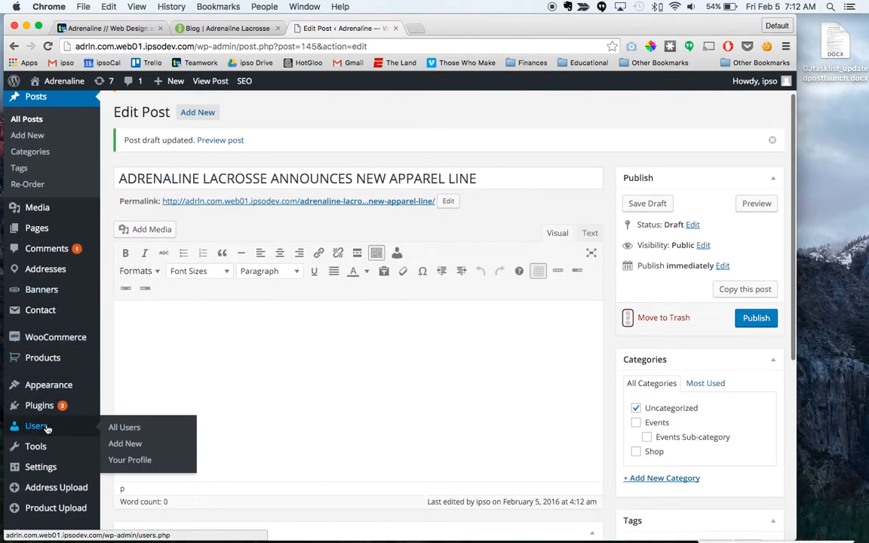
{"action": "left_click", "coordinate": [127, 428]}
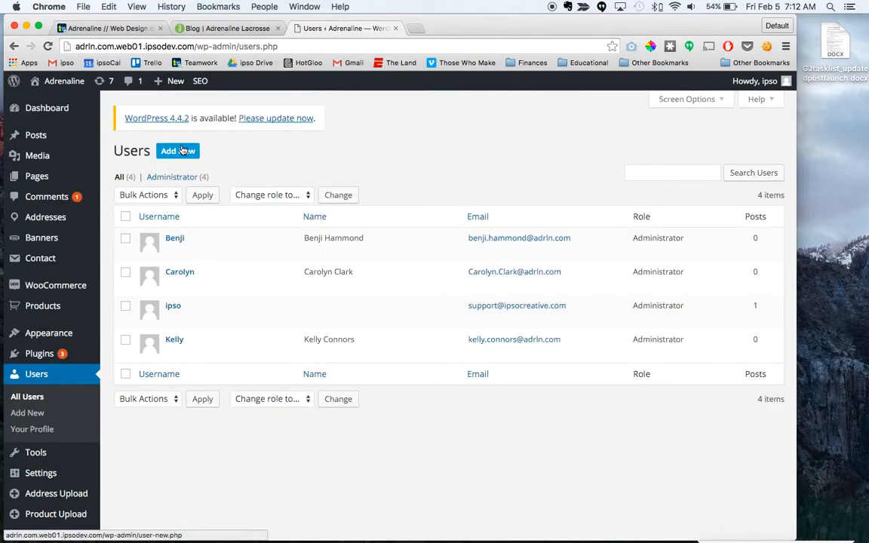
{"action": "left_click", "coordinate": [181, 151]}
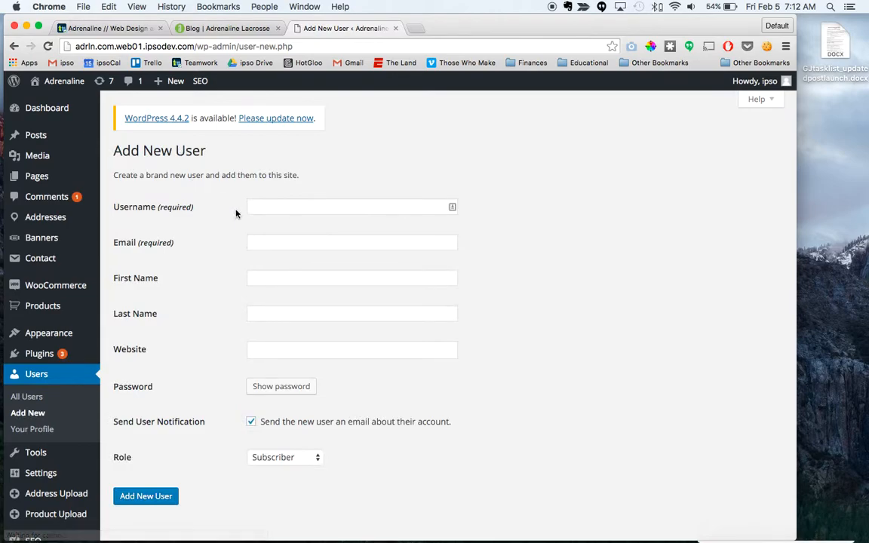
{"action": "left_click", "coordinate": [285, 211]}
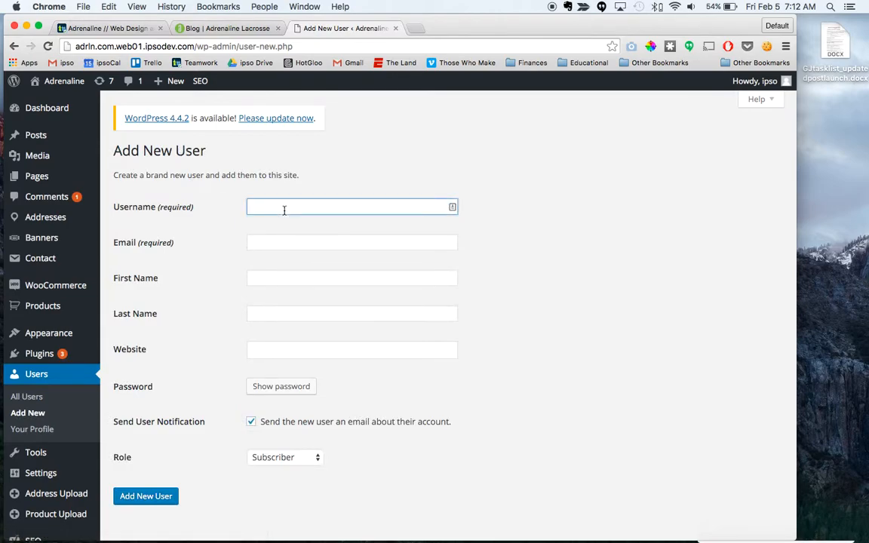
{"action": "type", "text": "Geof"}
{"action": "left_click", "coordinate": [231, 29]}
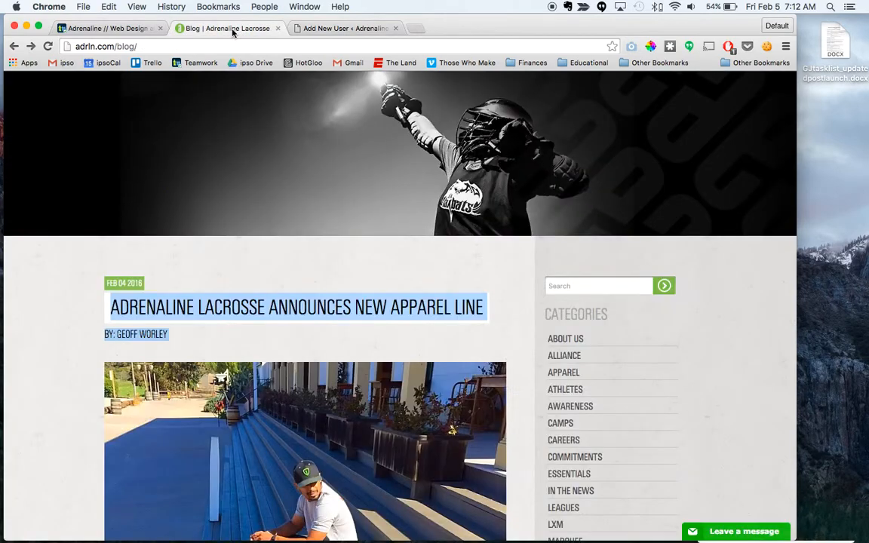
{"action": "left_click", "coordinate": [341, 29]}
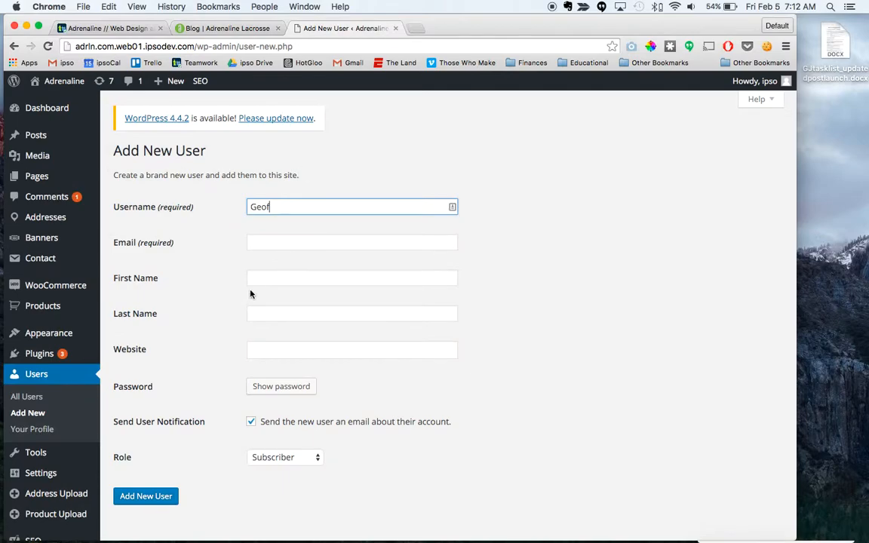
{"action": "key", "text": "Tab"}
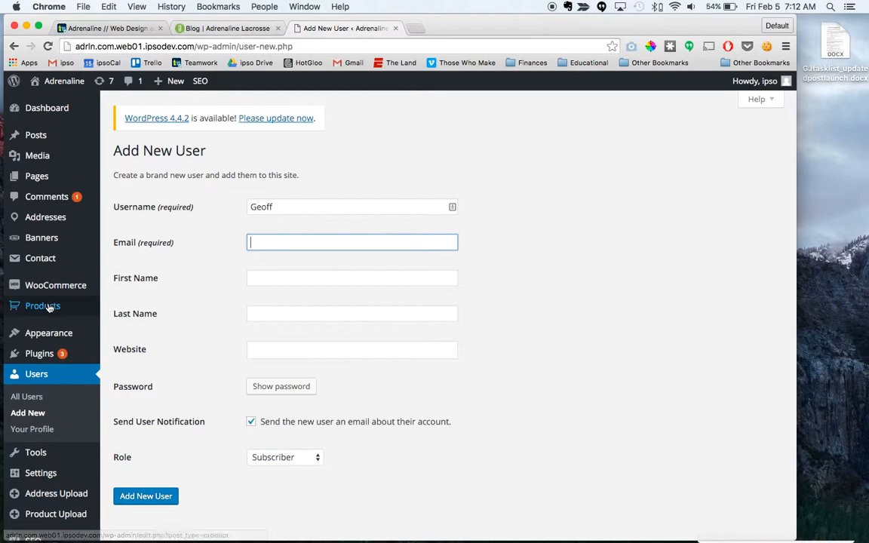
Step: Copy the email address of the second user in the WordPress user list and start adding a new user
{"action": "left_click", "coordinate": [55, 381]}
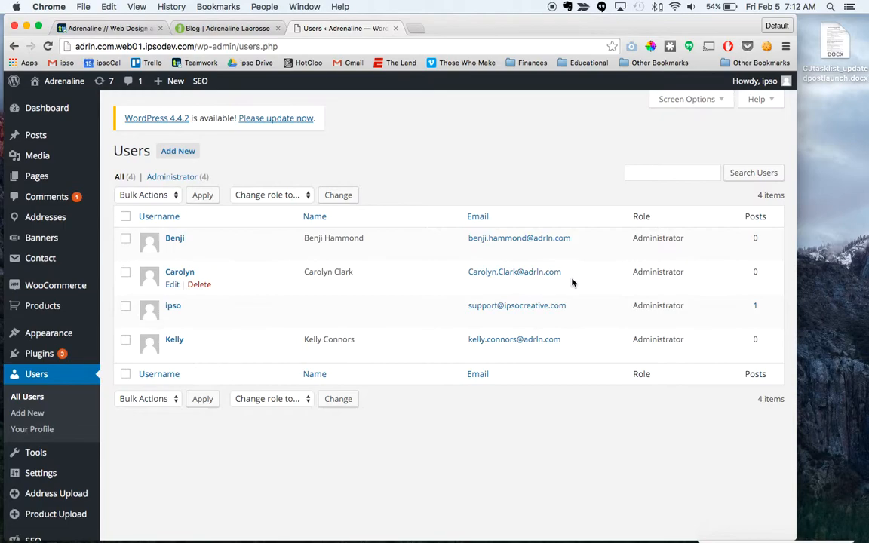
{"action": "left_click_drag", "start_coordinate": [568, 270], "coordinate": [464, 273]}
{"action": "key", "text": "super+c"}
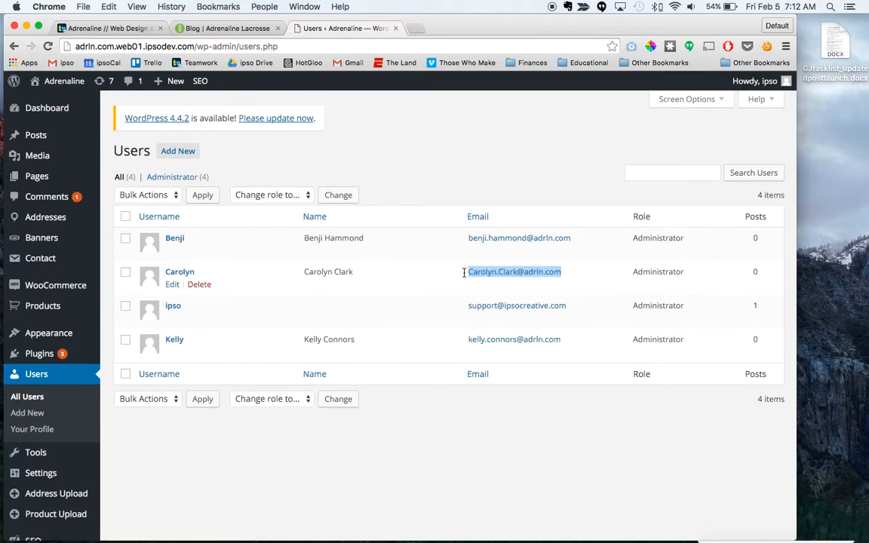
{"action": "left_click", "coordinate": [178, 151]}
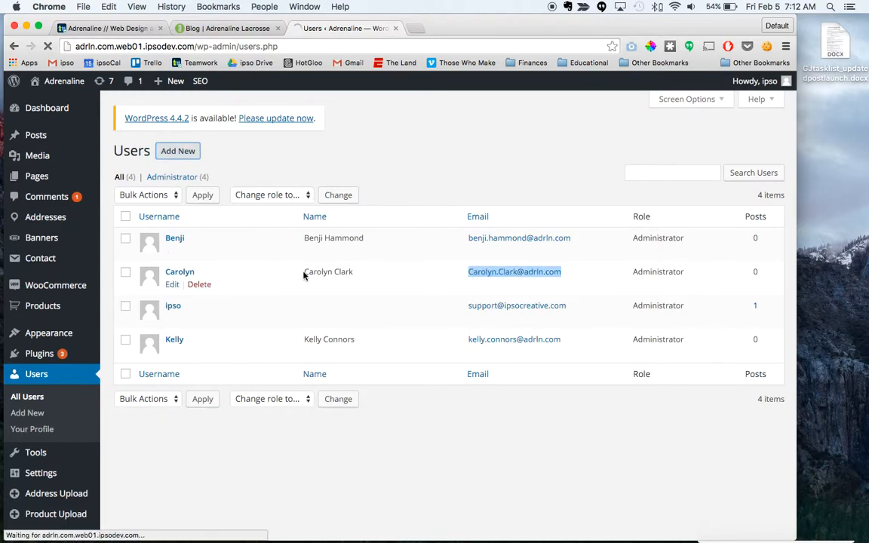
Step: Enter the blog author's first name as the new user's username
{"action": "left_click", "coordinate": [267, 209]}
{"action": "type", "text": "gir"}
{"action": "key", "text": "BackSpace"}
{"action": "key", "text": "BackSpace"}
{"action": "key", "text": "BackSpace"}
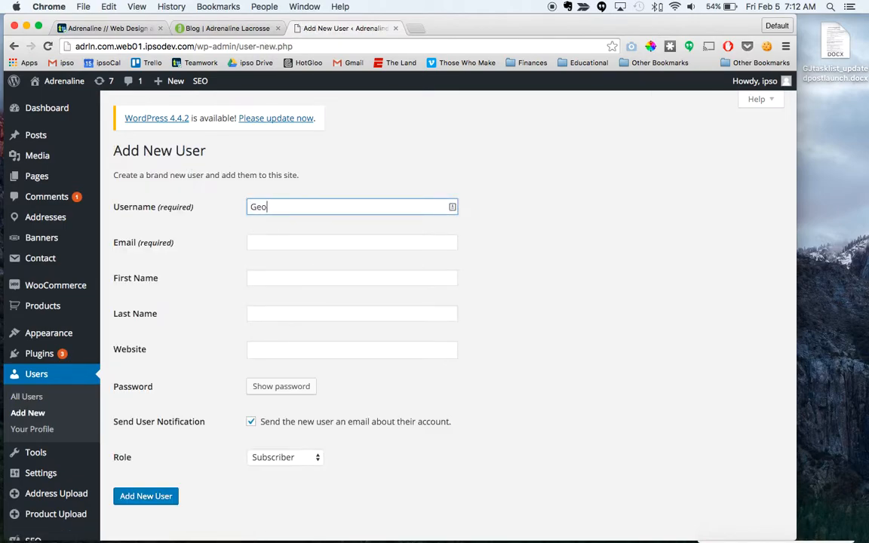
Step: Paste the copied email address and replace its name parts with the author's first and last name, keeping the adrln.com domain
{"action": "key", "text": "Tab"}
{"action": "key", "text": "super+v"}
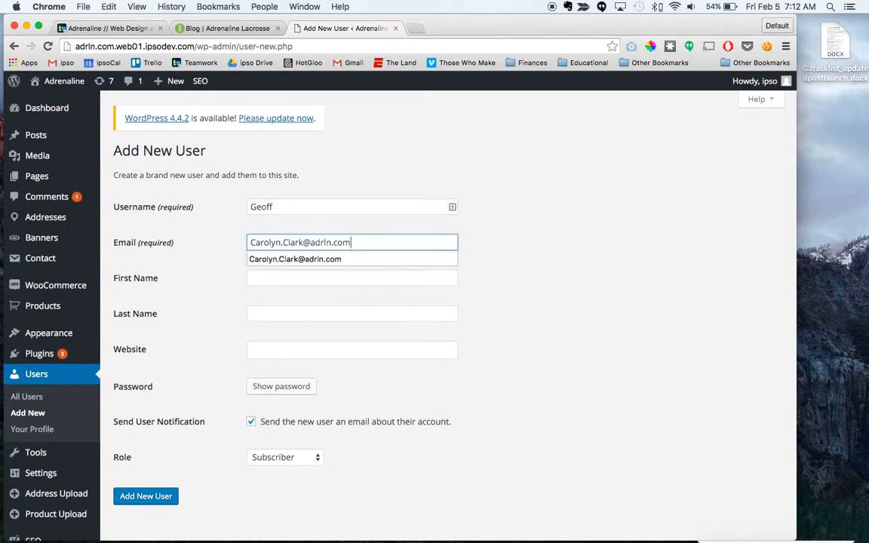
{"action": "left_click_drag", "start_coordinate": [281, 241], "coordinate": [247, 241]}
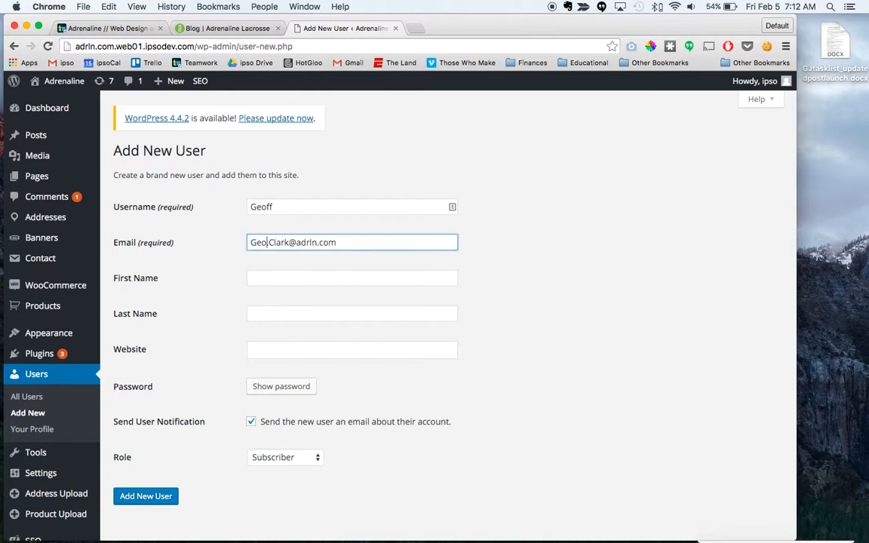
{"action": "left_click_drag", "start_coordinate": [292, 243], "coordinate": [274, 242]}
Step: Fill in the author's first name and last name for the new user
{"action": "left_click", "coordinate": [276, 278]}
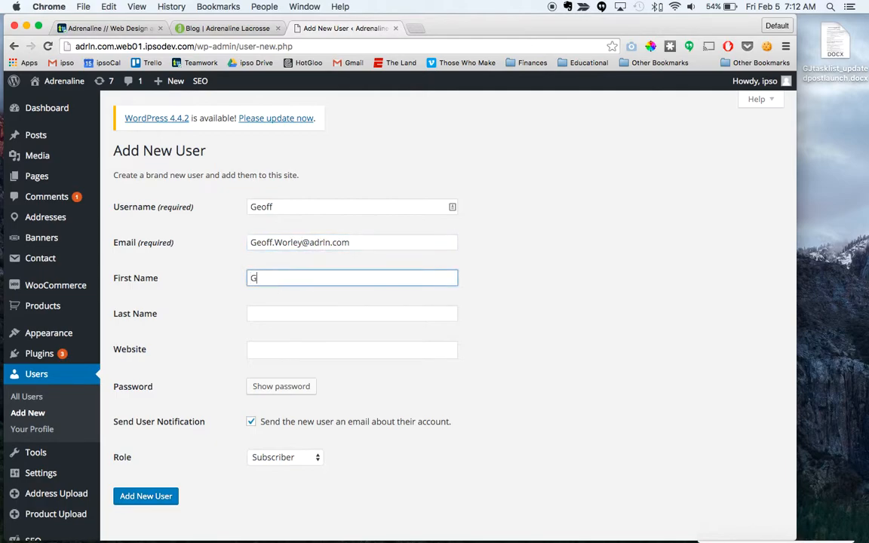
{"action": "key", "text": "Tab"}
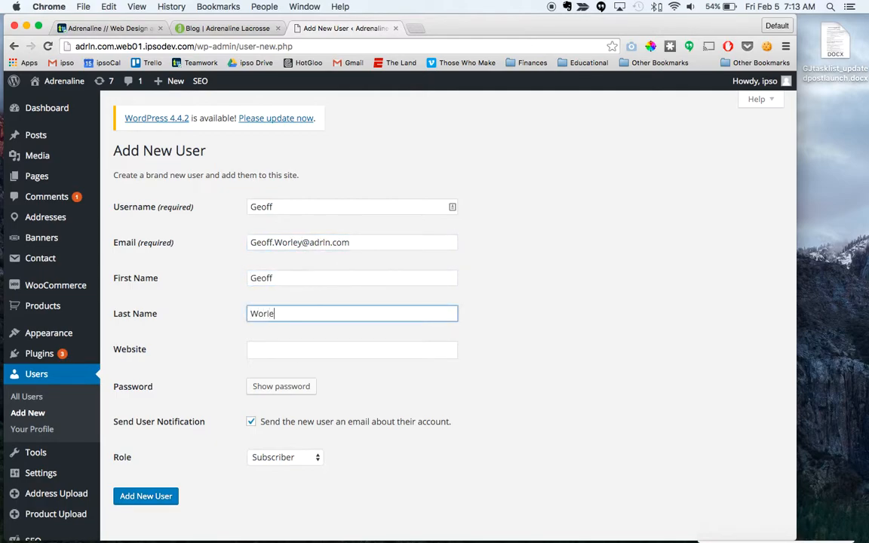
{"action": "left_click", "coordinate": [381, 373]}
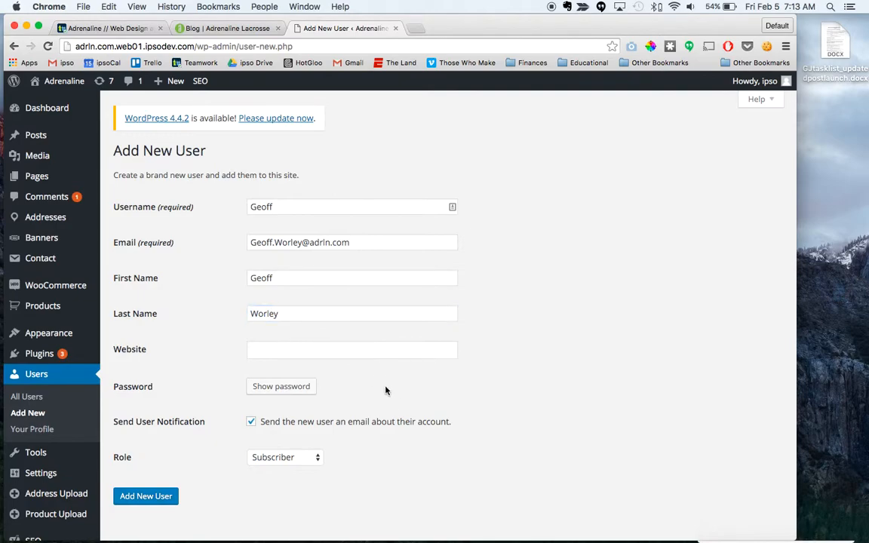
Step: Turn off the new user's email notification, set the role to Author, and add the user
{"action": "scroll", "coordinate": [398, 402], "scroll_direction": "down", "scroll_amount": 1}
{"action": "scroll", "coordinate": [397, 402], "scroll_direction": "down", "scroll_amount": 2}
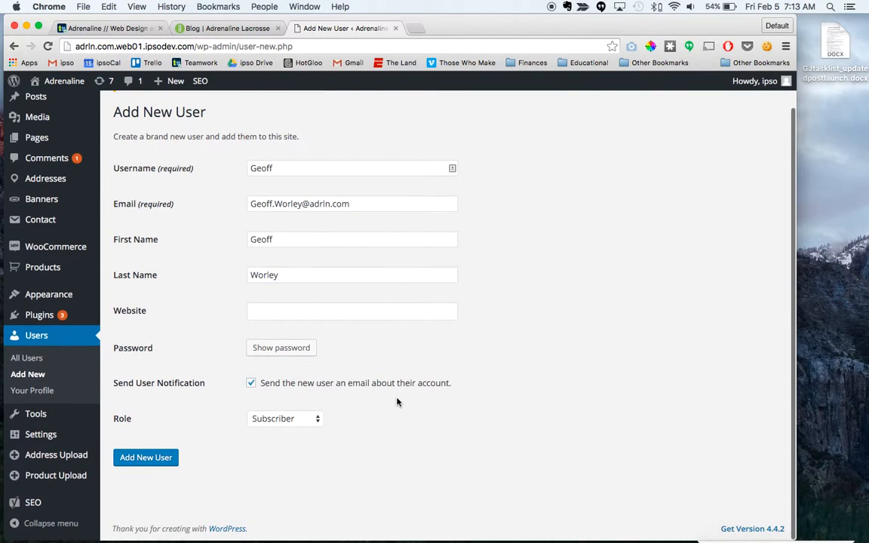
{"action": "left_click", "coordinate": [251, 385]}
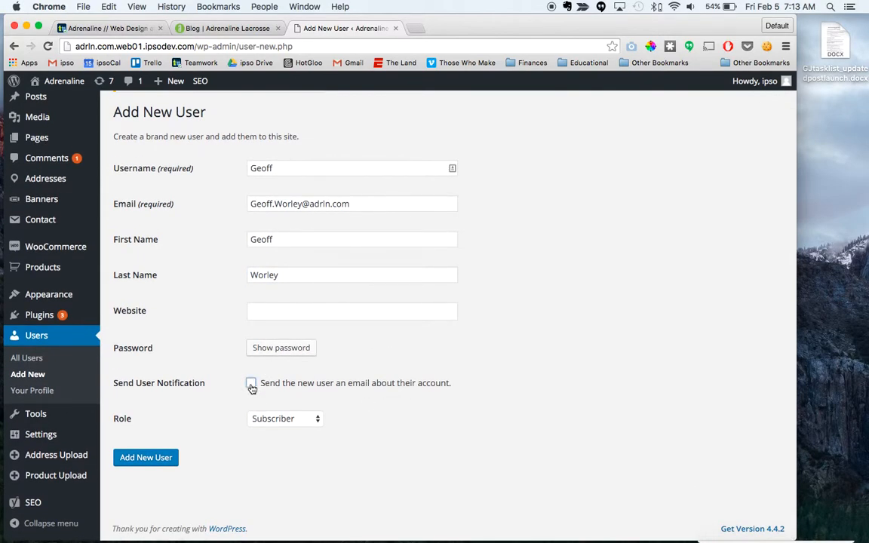
{"action": "scroll", "coordinate": [380, 421], "scroll_direction": "down", "scroll_amount": 1}
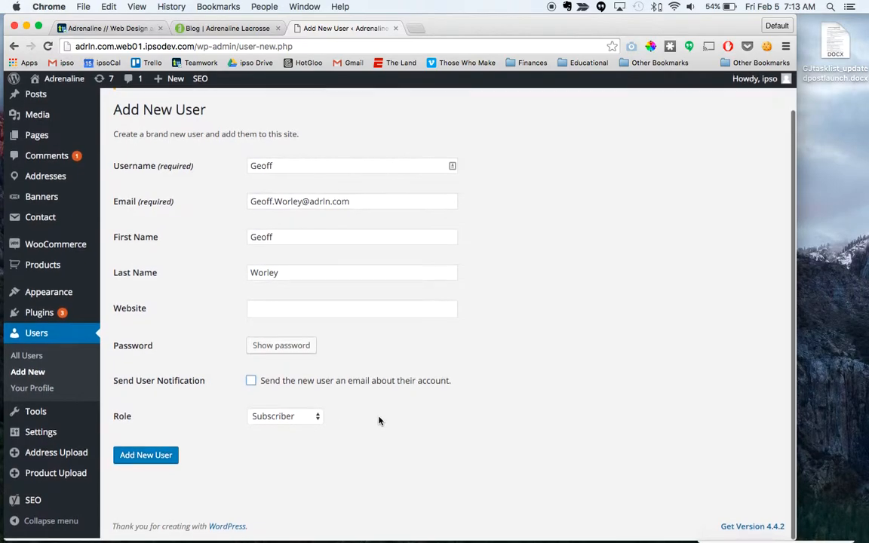
{"action": "left_click", "coordinate": [298, 422]}
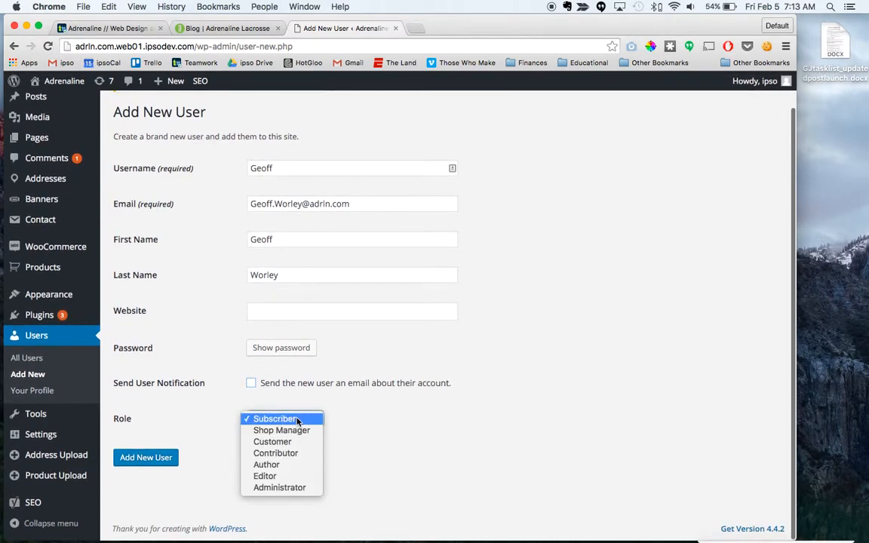
{"action": "left_click", "coordinate": [279, 466]}
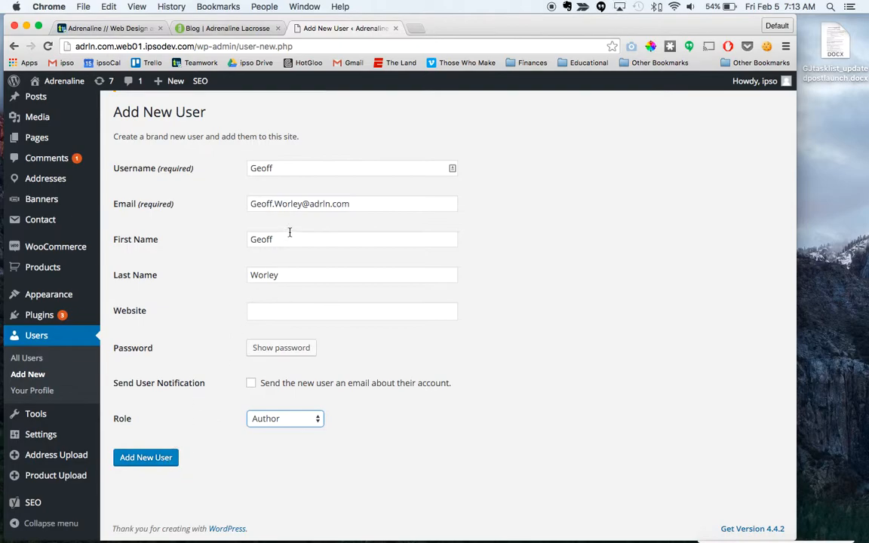
{"action": "left_click", "coordinate": [153, 460]}
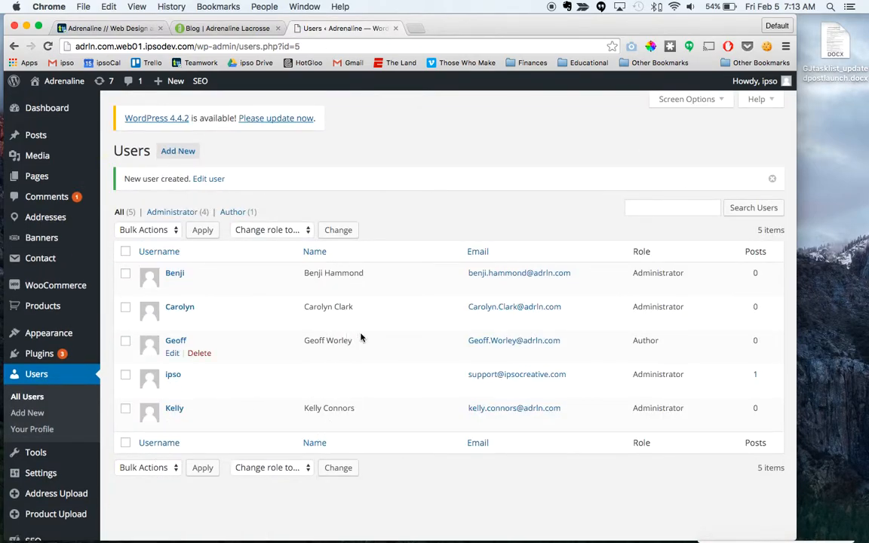
Step: Open the draft post about the new apparel line and recase the first two title words as "Adrenaline Lacrosse"
{"action": "left_click", "coordinate": [43, 136]}
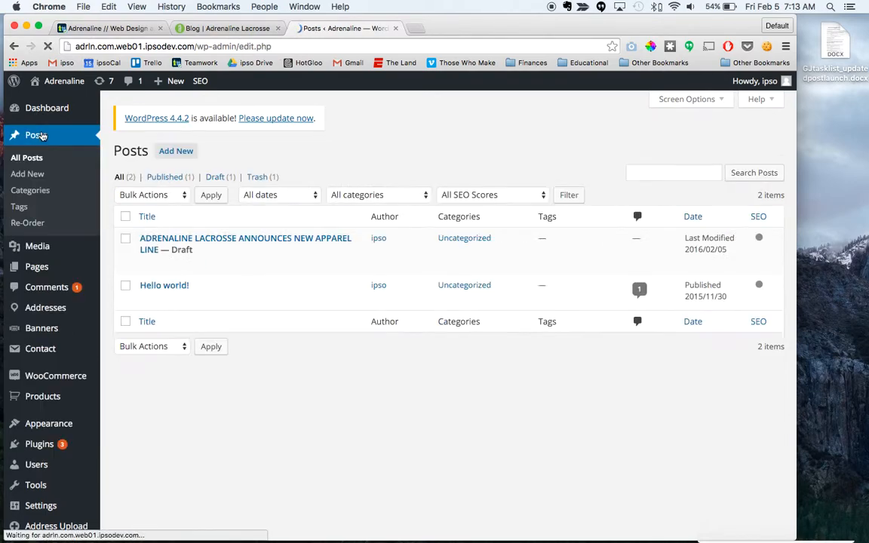
{"action": "left_click", "coordinate": [252, 239]}
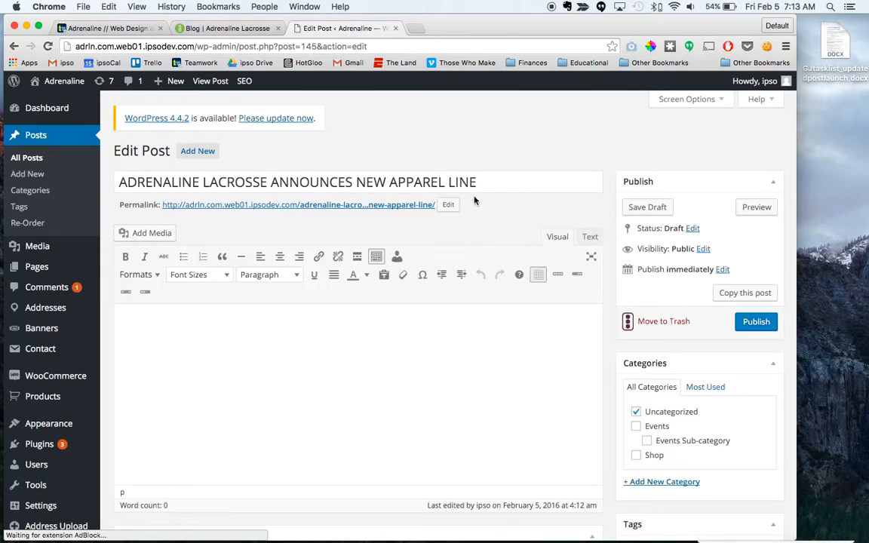
{"action": "left_click", "coordinate": [128, 181]}
{"action": "left_click_drag", "start_coordinate": [127, 181], "coordinate": [198, 189]}
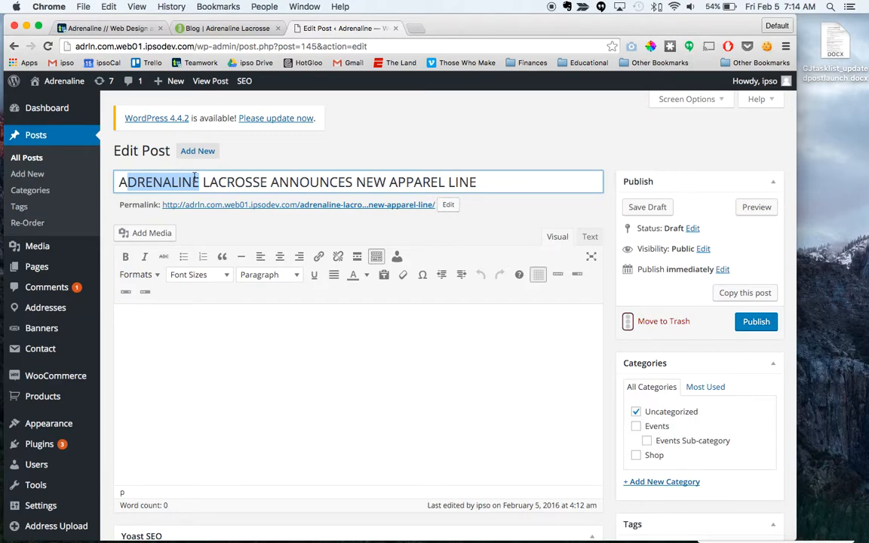
{"action": "type", "text": "drenalin"}
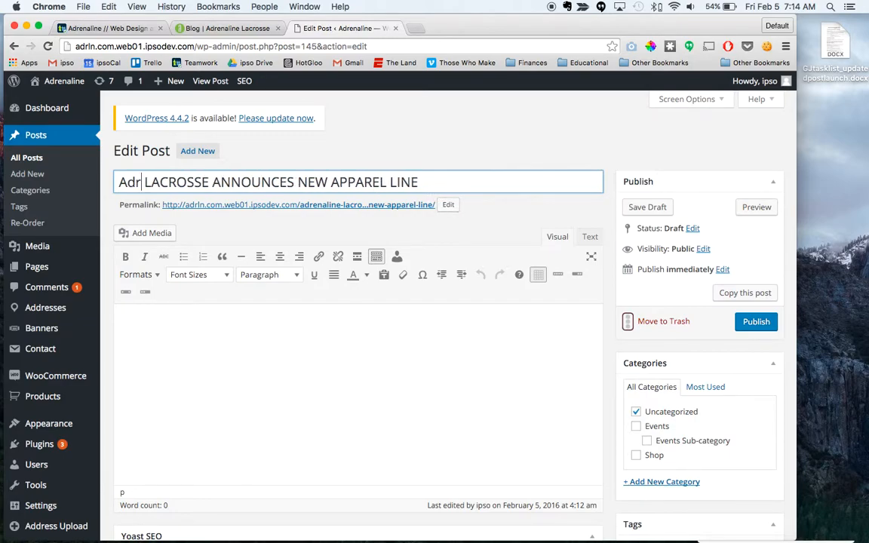
{"action": "type", "text": "e"}
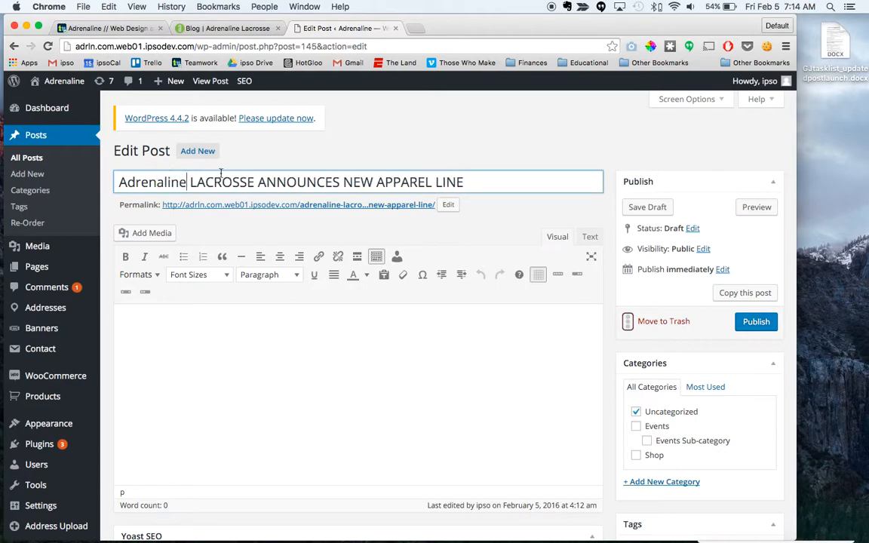
{"action": "left_click_drag", "start_coordinate": [255, 182], "coordinate": [221, 182]}
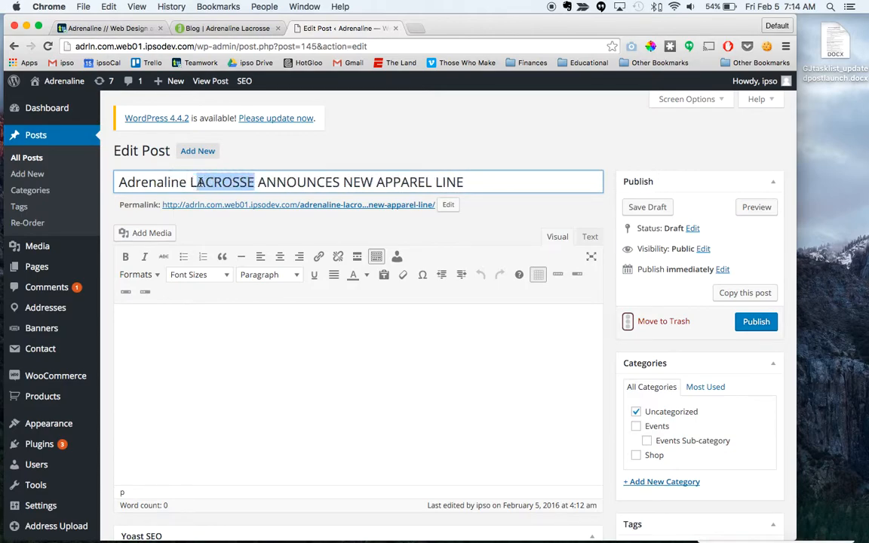
{"action": "type", "text": "acrosse"}
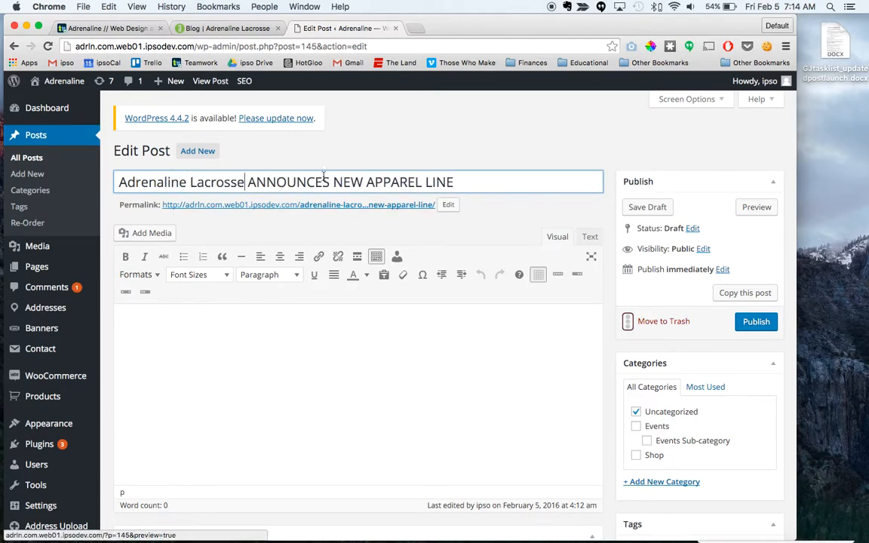
Step: Recase the rest of the post title as "Announces New Apparel Line"
{"action": "left_click_drag", "start_coordinate": [330, 182], "coordinate": [259, 182]}
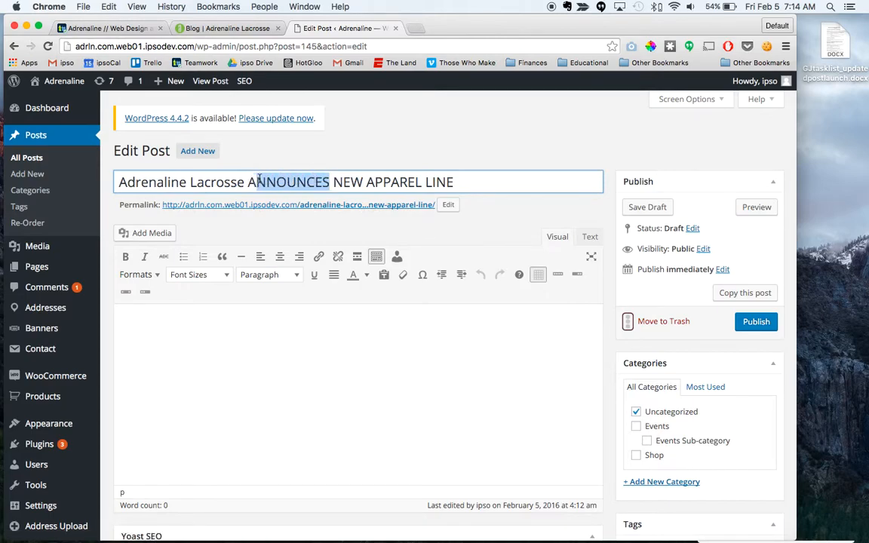
{"action": "type", "text": "nnounces"}
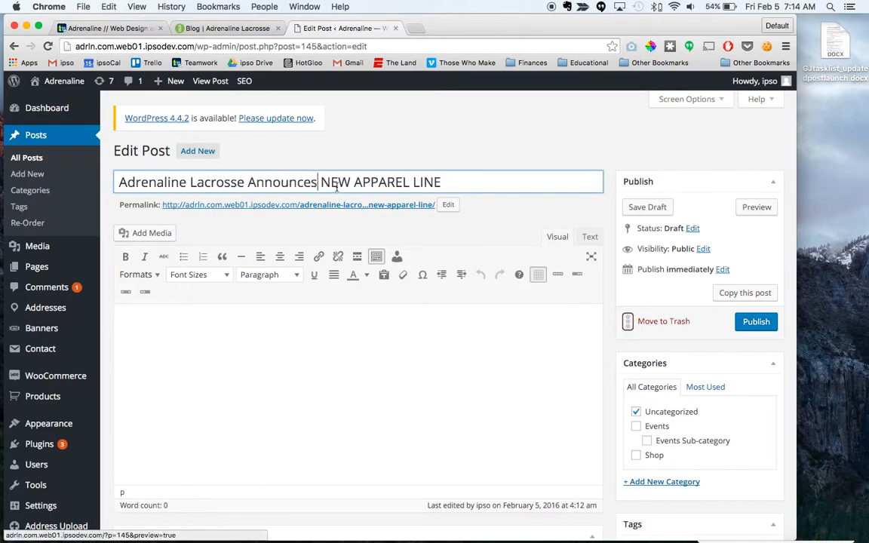
{"action": "double_click", "coordinate": [345, 182]}
{"action": "type", "text": "New"}
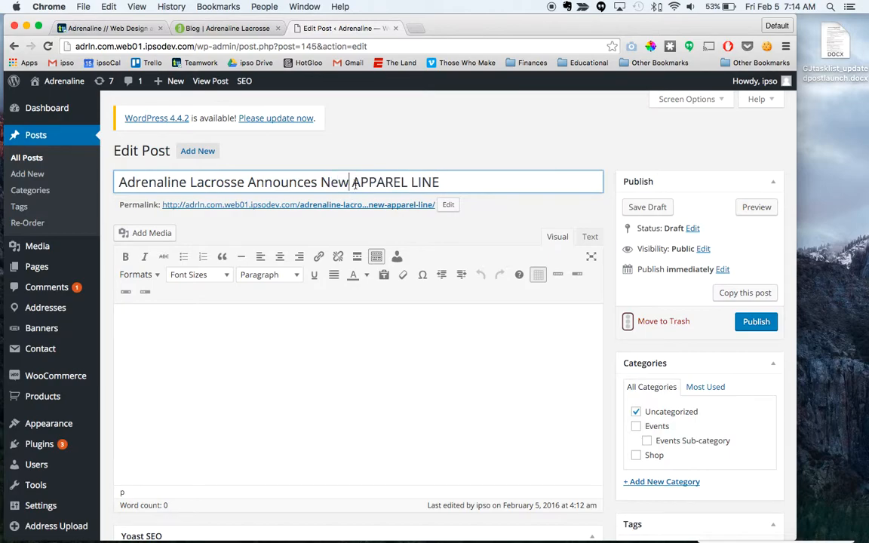
{"action": "left_click_drag", "start_coordinate": [362, 182], "coordinate": [411, 187]}
{"action": "type", "text": "pparel L"}
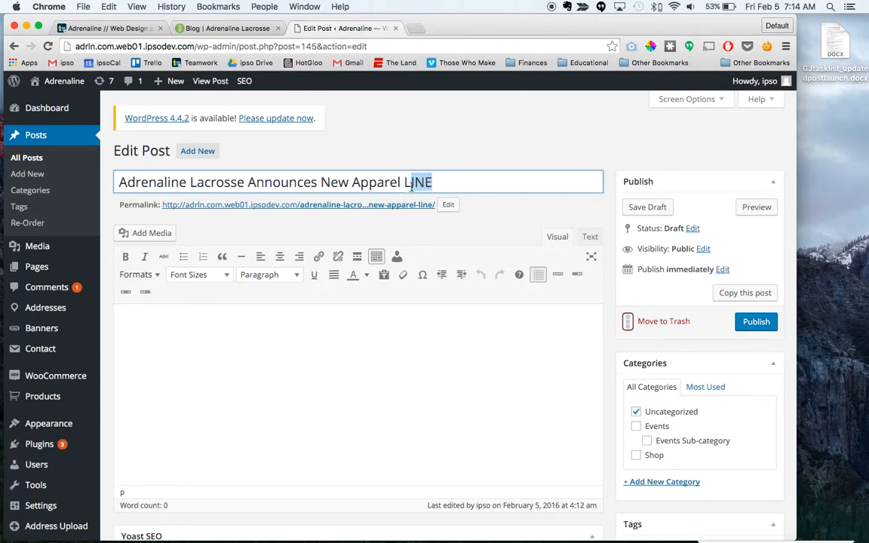
{"action": "type", "text": "ine"}
{"action": "left_click", "coordinate": [474, 208]}
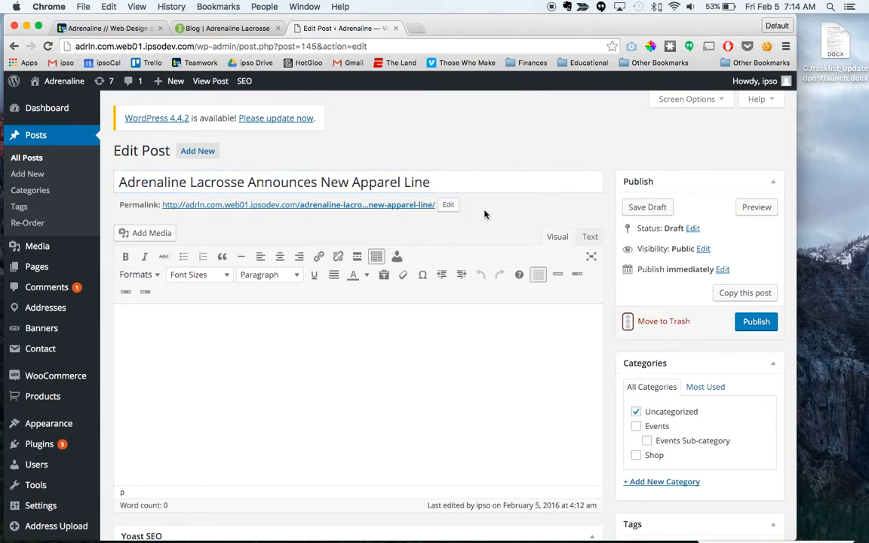
Step: Show the Excerpt and Author boxes on the post editing screen through the screen options
{"action": "scroll", "coordinate": [503, 395], "scroll_direction": "down", "scroll_amount": 1}
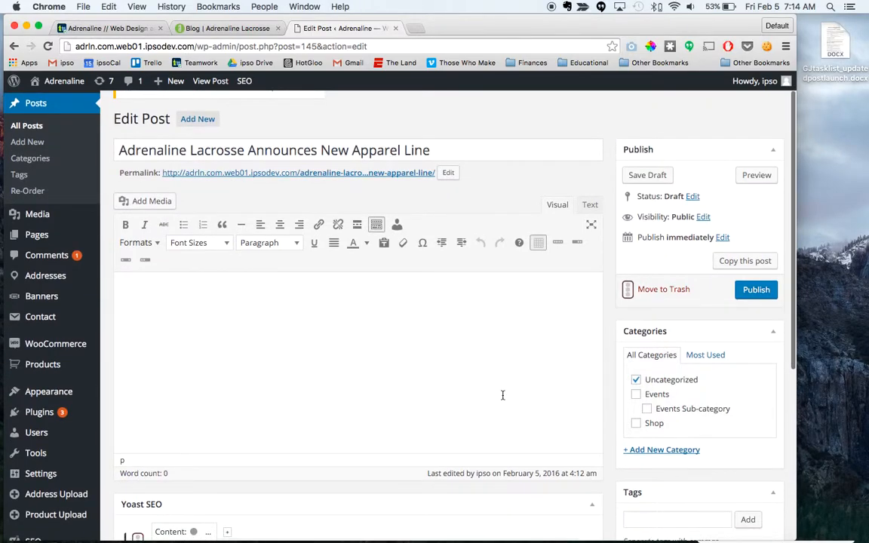
{"action": "scroll", "coordinate": [503, 395], "scroll_direction": "down", "scroll_amount": 5}
{"action": "scroll", "coordinate": [503, 395], "scroll_direction": "up", "scroll_amount": 6}
{"action": "scroll", "coordinate": [503, 395], "scroll_direction": "down", "scroll_amount": 5}
{"action": "scroll", "coordinate": [510, 340], "scroll_direction": "up", "scroll_amount": 5}
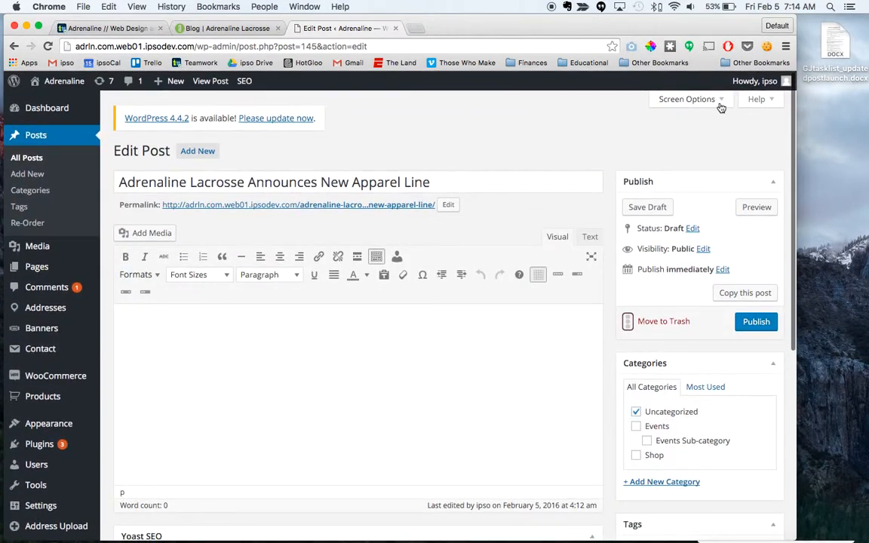
{"action": "left_click", "coordinate": [688, 99]}
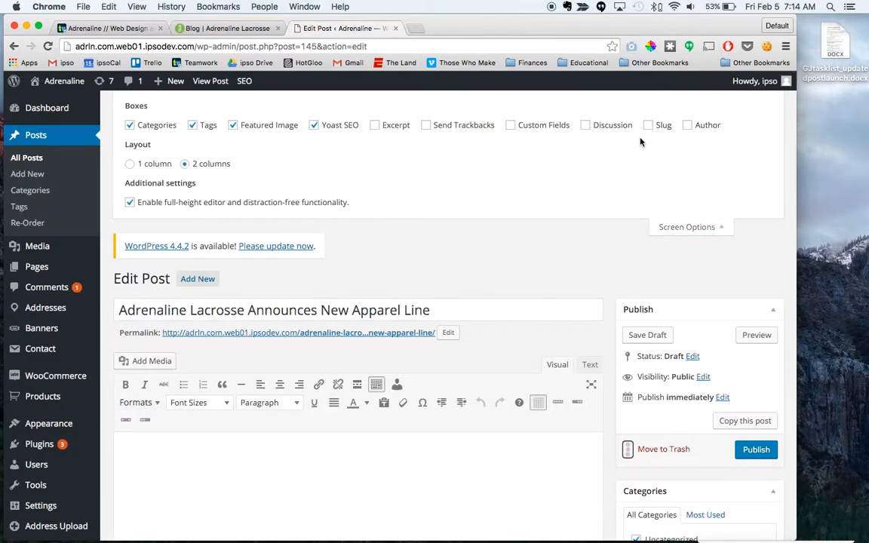
{"action": "left_click", "coordinate": [375, 125]}
{"action": "left_click", "coordinate": [679, 227]}
Step: Assign the newly created author account as the post's author
{"action": "scroll", "coordinate": [526, 283], "scroll_direction": "down", "scroll_amount": 10}
{"action": "left_click", "coordinate": [170, 472]}
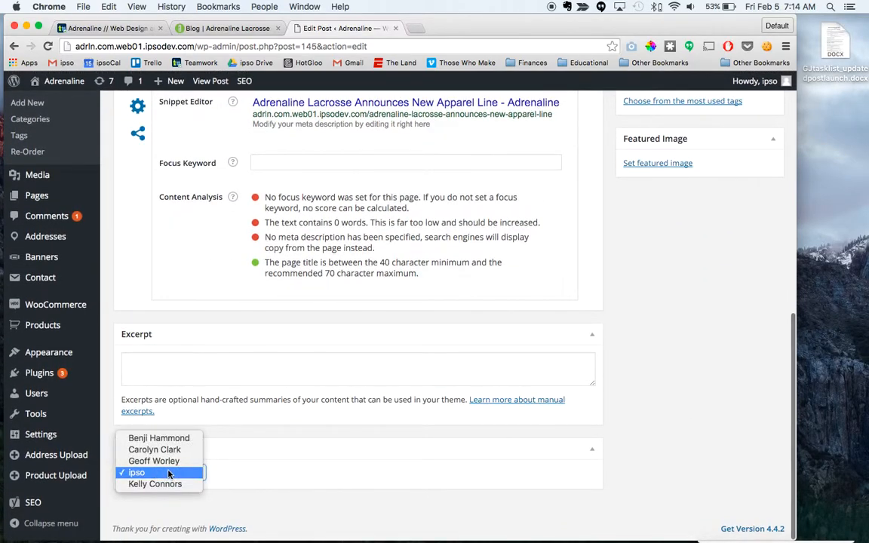
{"action": "left_click", "coordinate": [165, 461]}
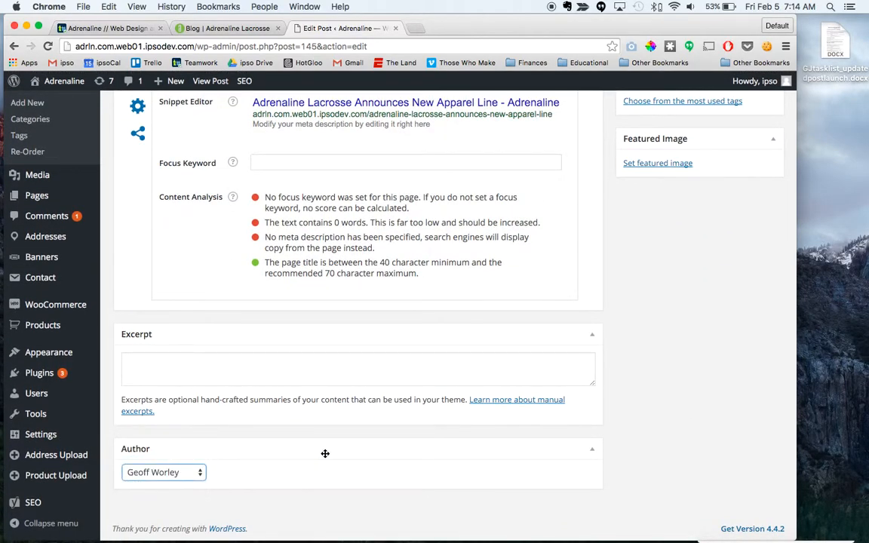
Step: Check the article's date on the live blog and set the draft's publish date to Feb 4, 2016
{"action": "scroll", "coordinate": [325, 454], "scroll_direction": "up", "scroll_amount": 10}
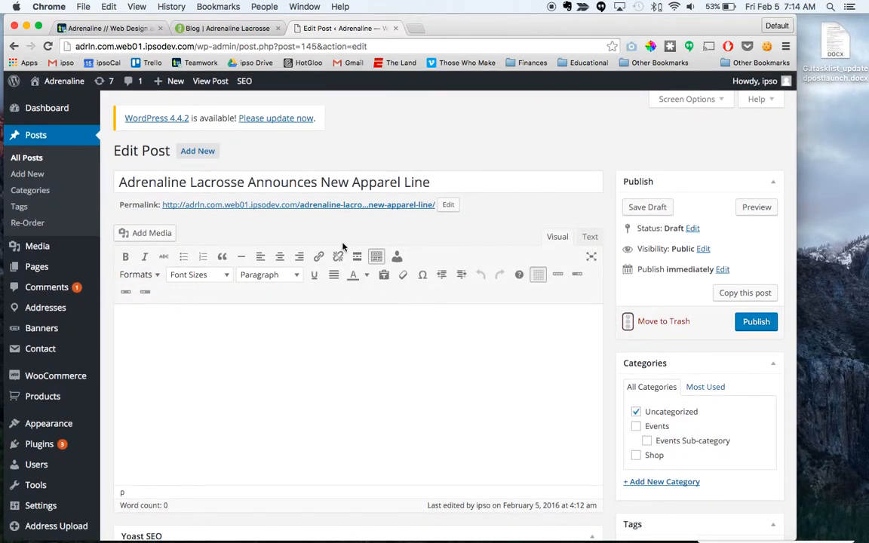
{"action": "left_click", "coordinate": [223, 28]}
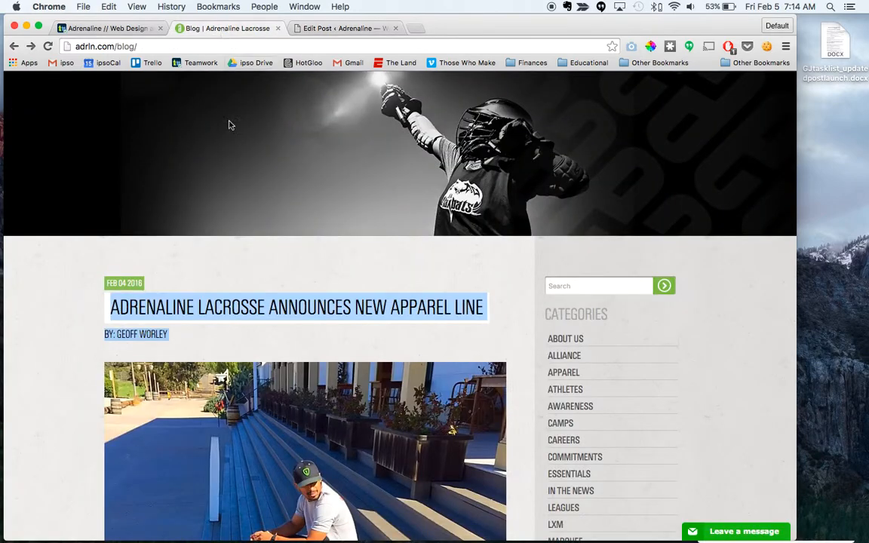
{"action": "scroll", "coordinate": [280, 493], "scroll_direction": "down", "scroll_amount": 10}
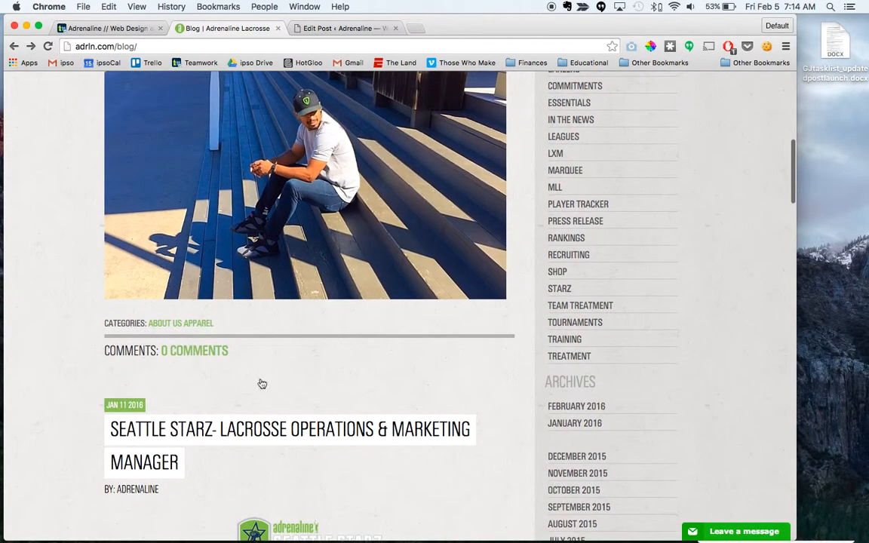
{"action": "scroll", "coordinate": [261, 194], "scroll_direction": "up", "scroll_amount": 5}
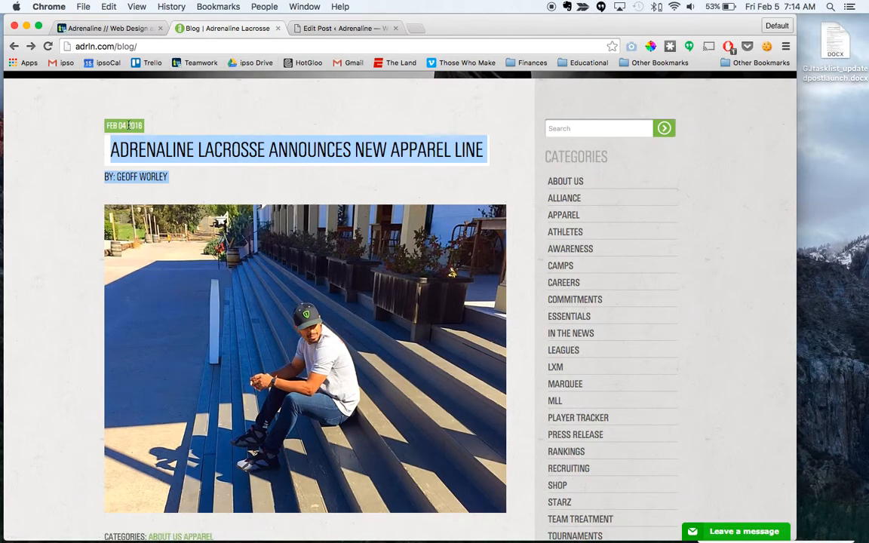
{"action": "left_click", "coordinate": [339, 28]}
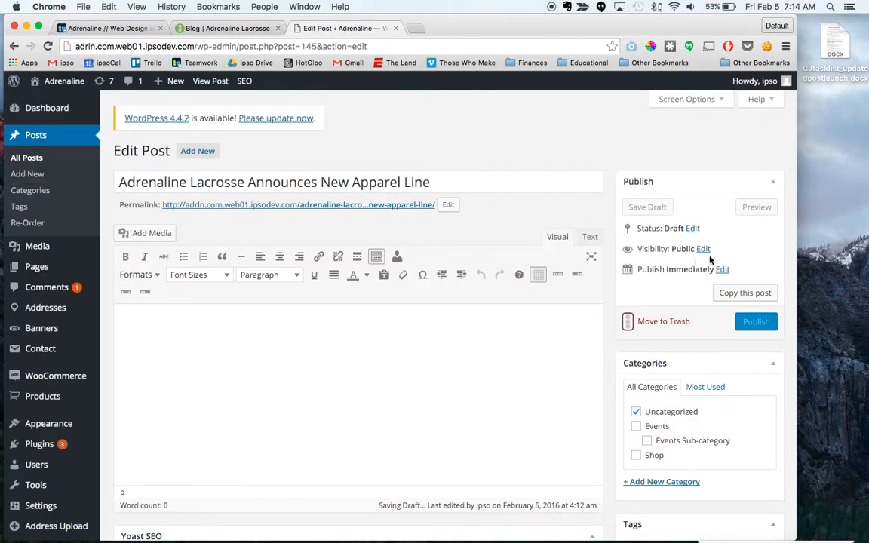
{"action": "left_click", "coordinate": [725, 273]}
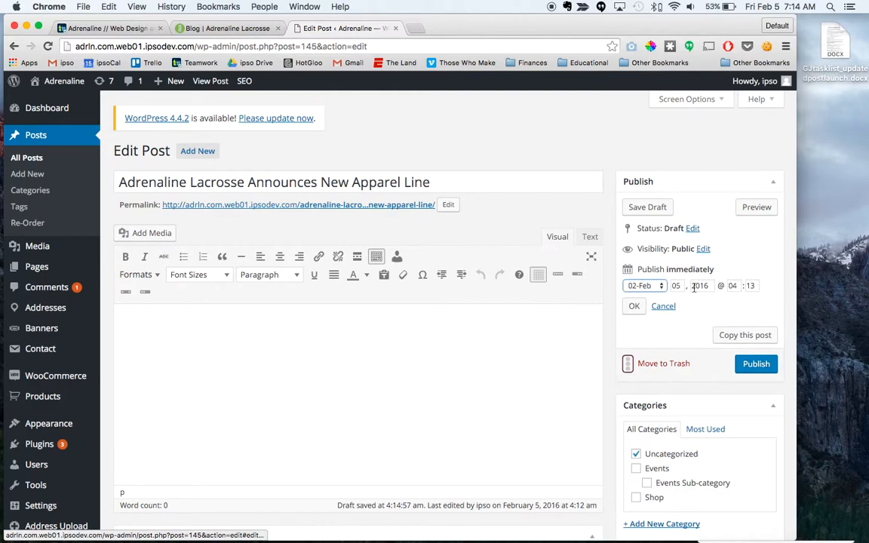
{"action": "left_click", "coordinate": [679, 285]}
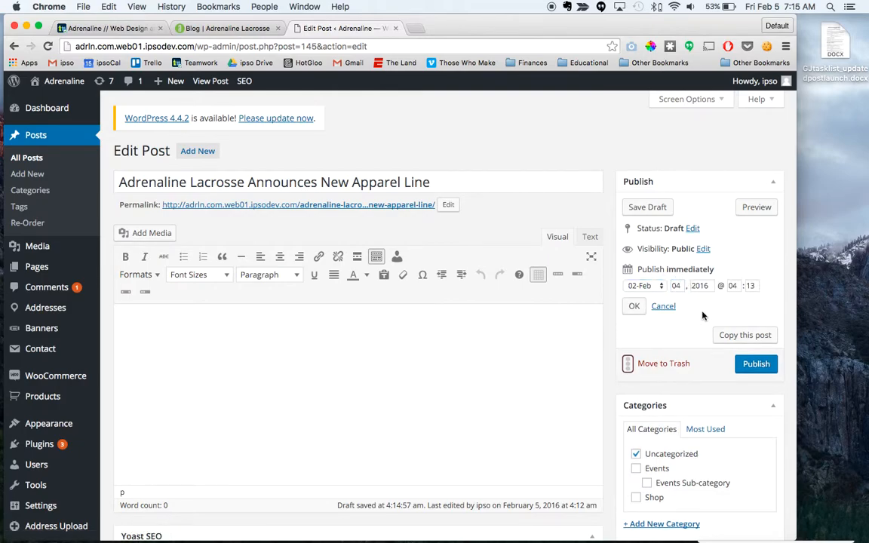
{"action": "left_click", "coordinate": [634, 305]}
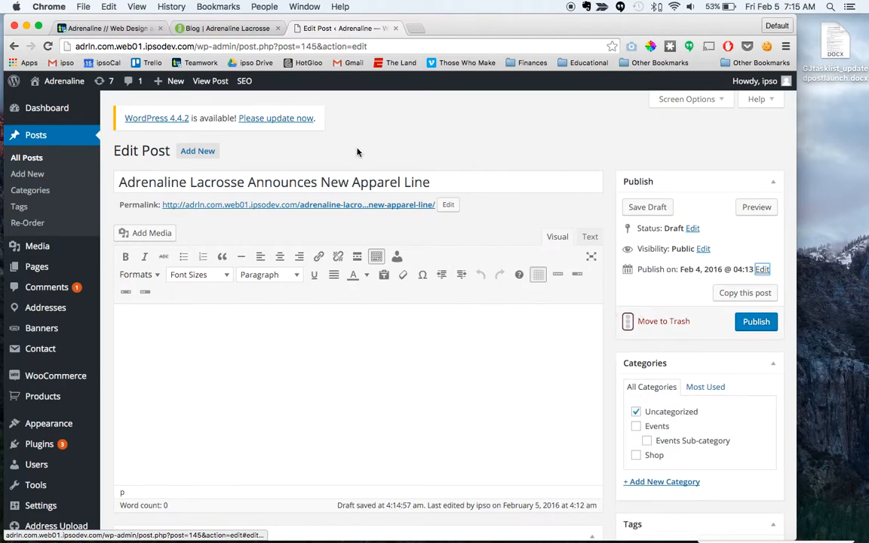
Step: Open the full apparel line article on the live blog and save its main photo to the desktop
{"action": "left_click", "coordinate": [227, 28]}
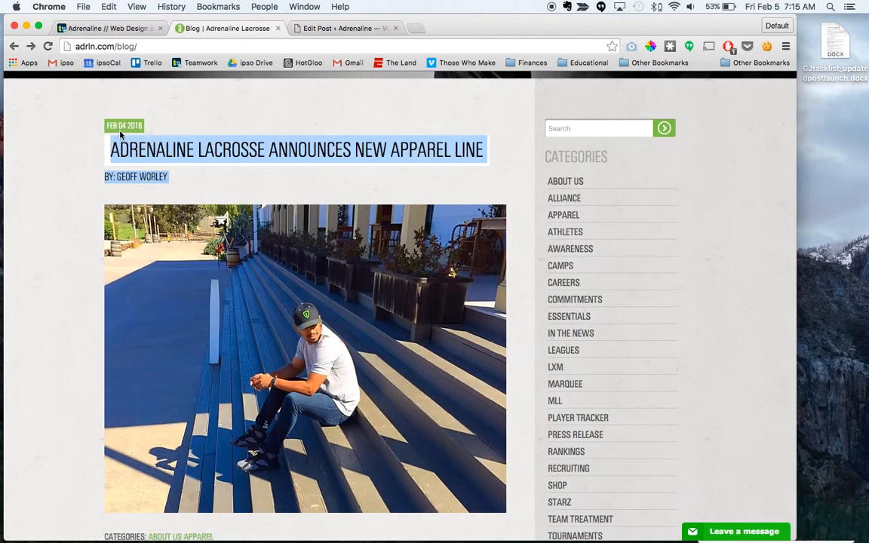
{"action": "left_click", "coordinate": [190, 143]}
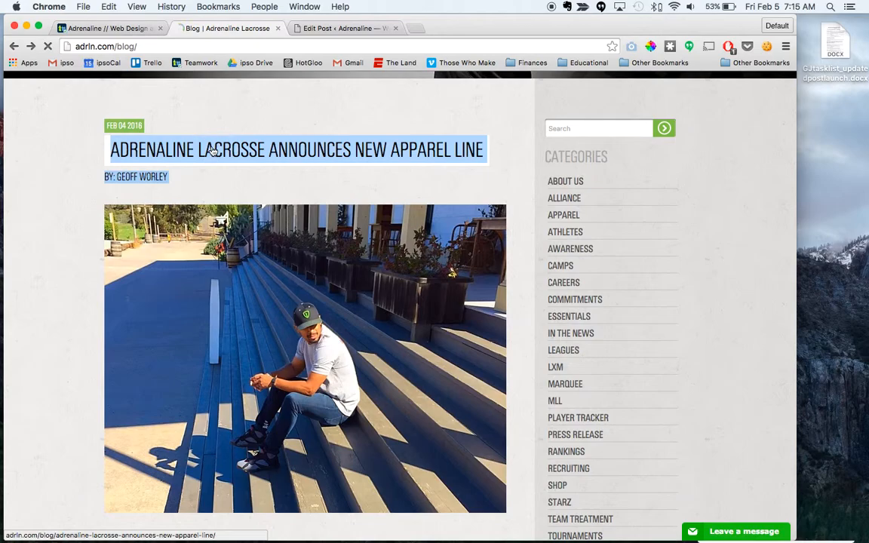
{"action": "scroll", "coordinate": [287, 445], "scroll_direction": "down", "scroll_amount": 5}
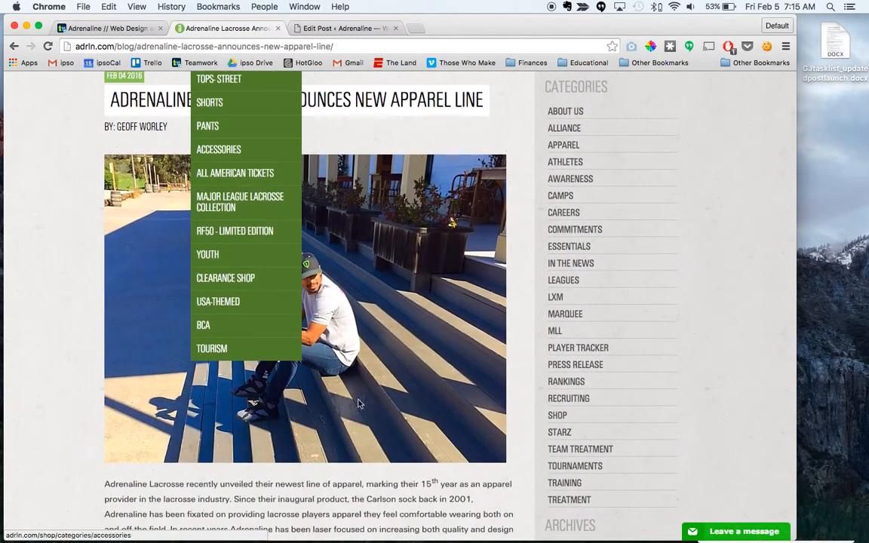
{"action": "left_click_drag", "start_coordinate": [272, 279], "coordinate": [831, 149]}
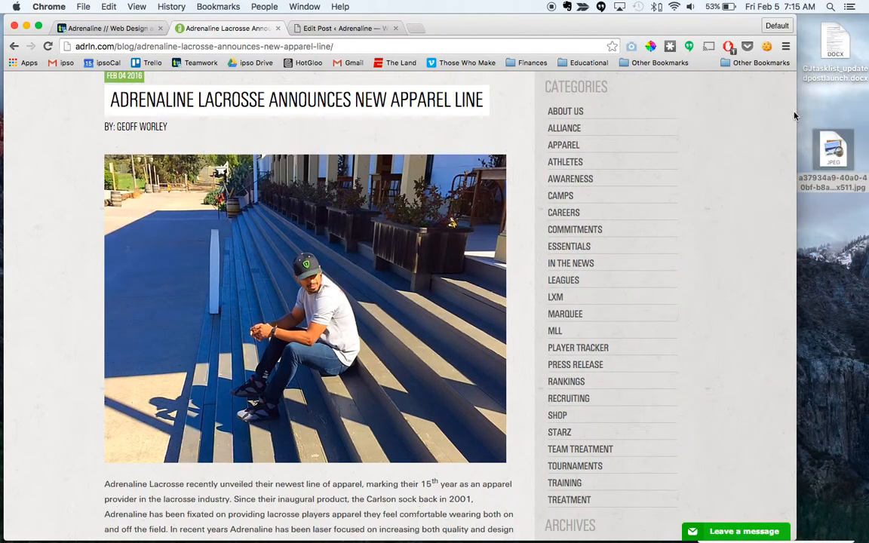
Step: Rename the saved article photo on the desktop to blog_20160204.jpg
{"action": "left_click", "coordinate": [833, 190]}
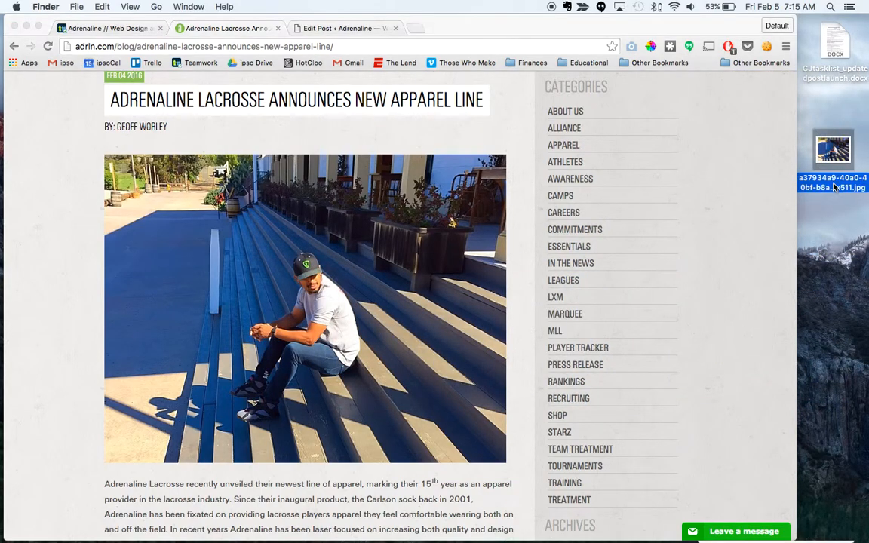
{"action": "left_click", "coordinate": [825, 182]}
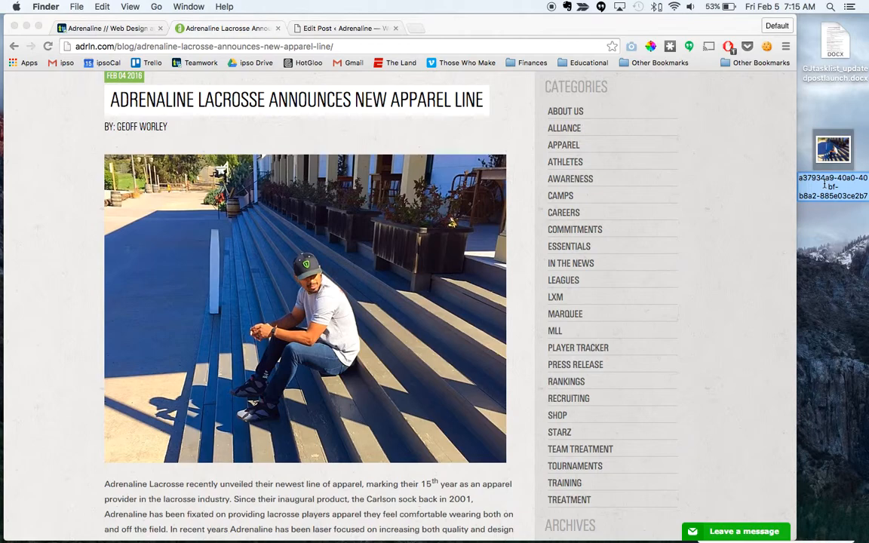
{"action": "type", "text": "blog_.jpg"}
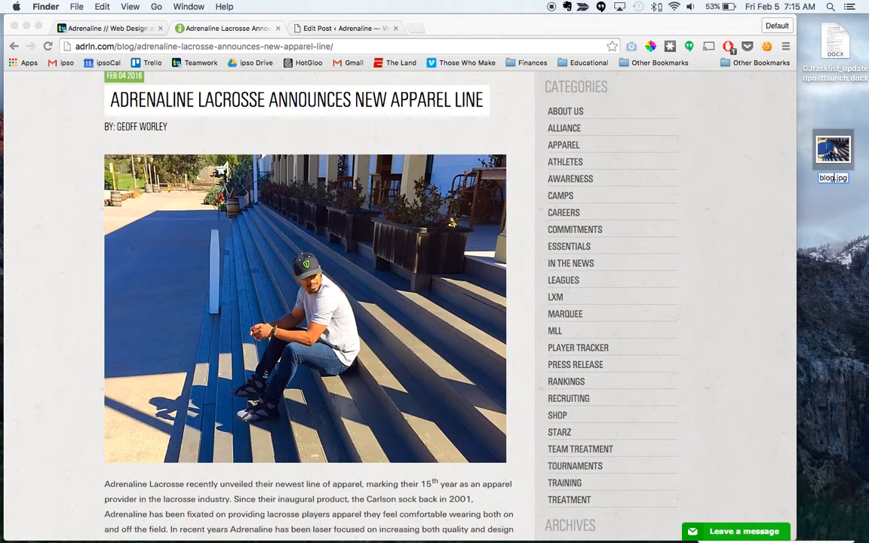
{"action": "type", "text": "adren"}
{"action": "key", "text": "BackSpace"}
{"action": "key", "text": "BackSpace"}
{"action": "key", "text": "BackSpace"}
{"action": "key", "text": "BackSpace"}
{"action": "key", "text": "BackSpace"}
{"action": "type", "text": "20160"}
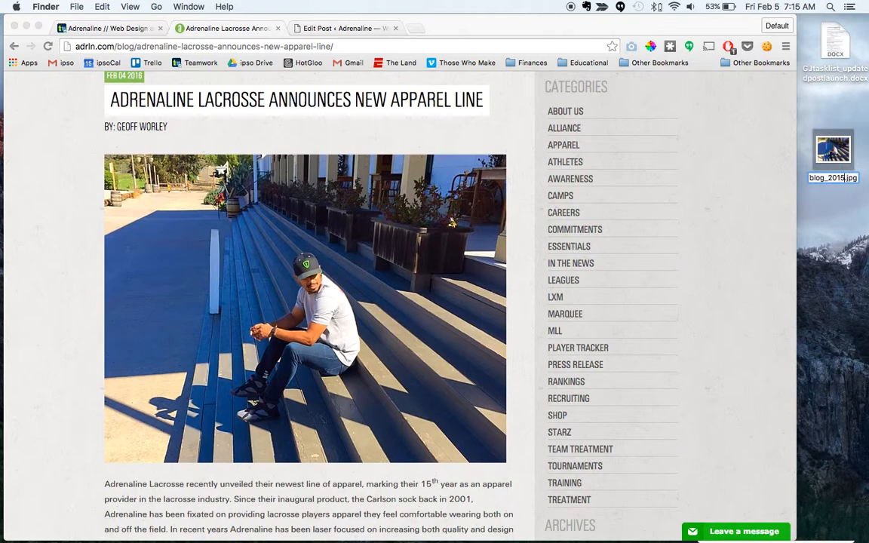
{"action": "type", "text": "204"}
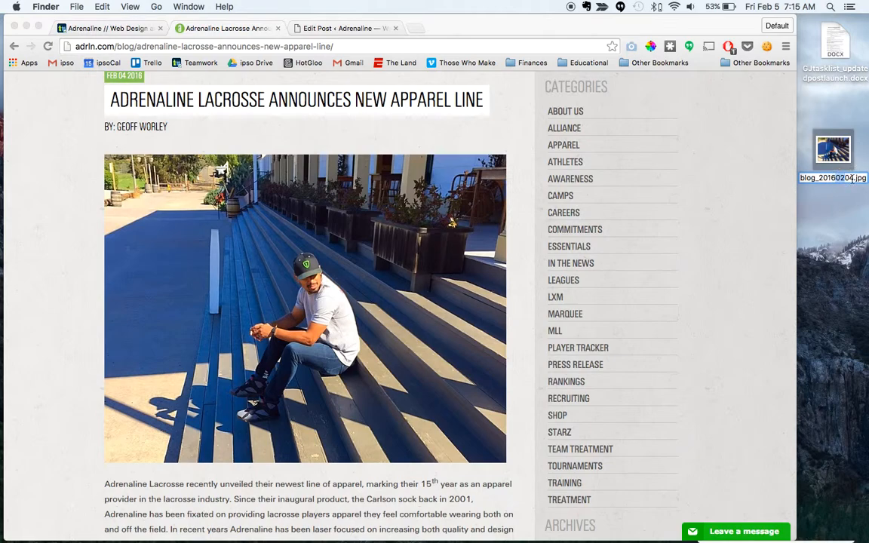
{"action": "left_click", "coordinate": [836, 270]}
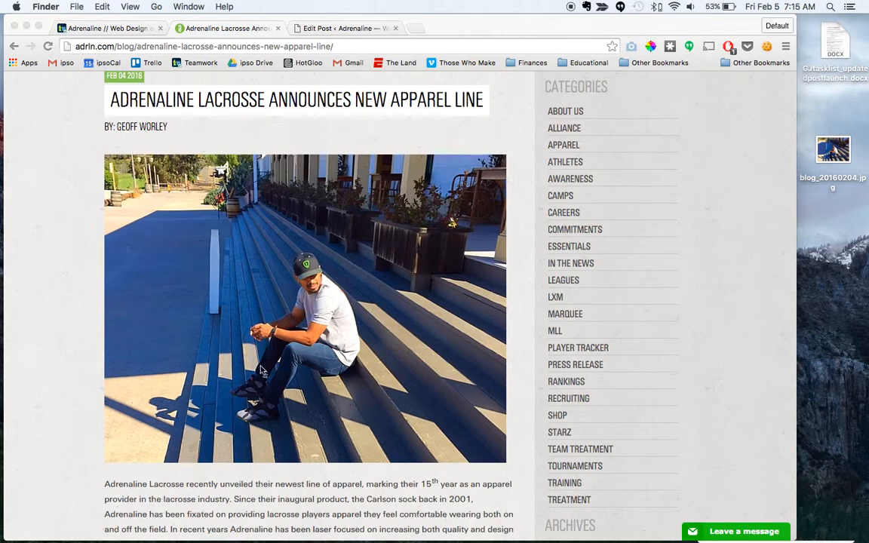
Step: Upload blog_20160204.jpg from the desktop to the draft post and set it as the featured image
{"action": "left_click", "coordinate": [342, 27]}
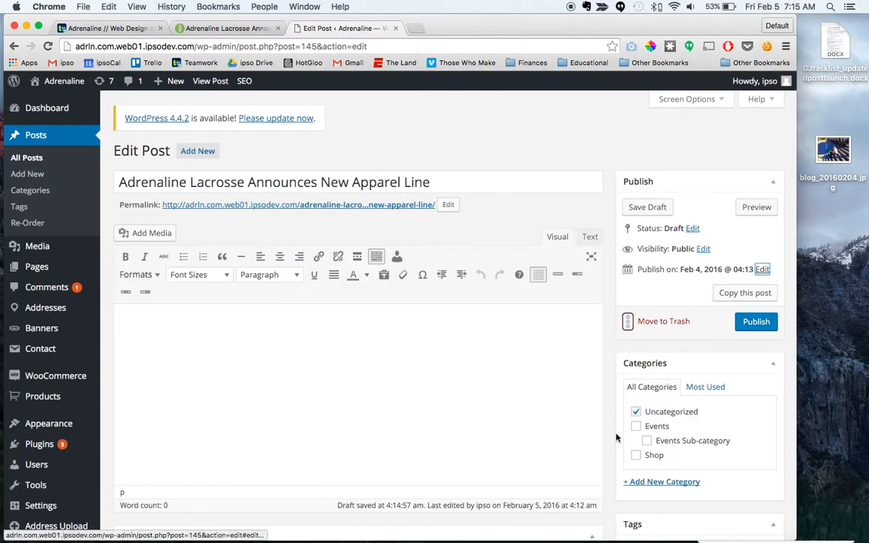
{"action": "scroll", "coordinate": [608, 385], "scroll_direction": "down", "scroll_amount": 5}
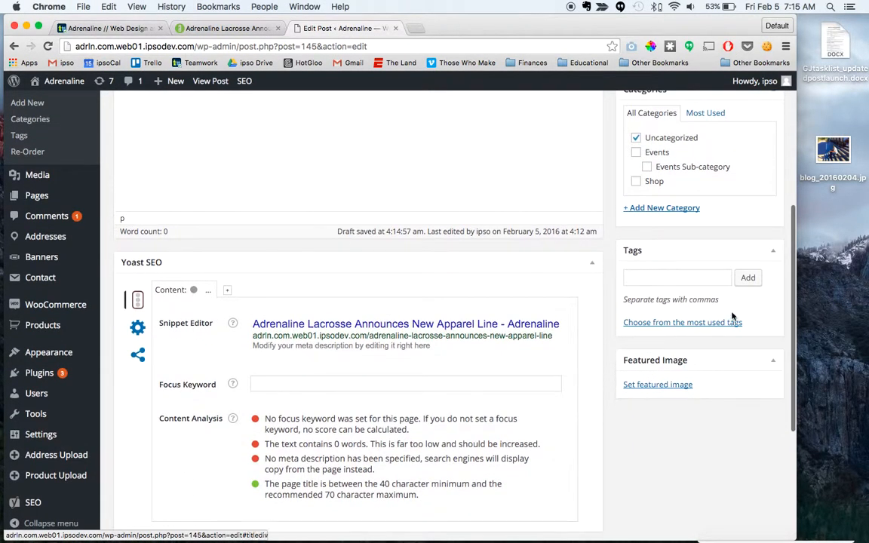
{"action": "left_click", "coordinate": [647, 386]}
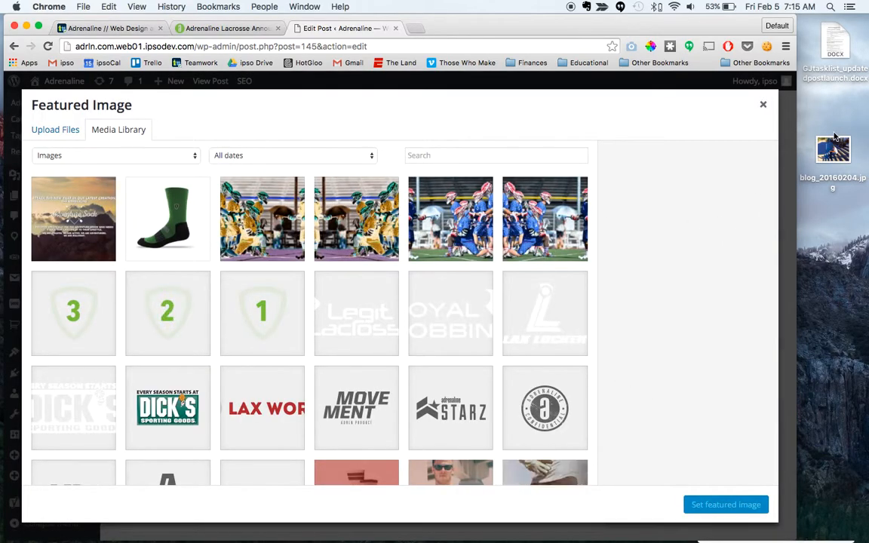
{"action": "left_click_drag", "start_coordinate": [834, 143], "coordinate": [311, 304]}
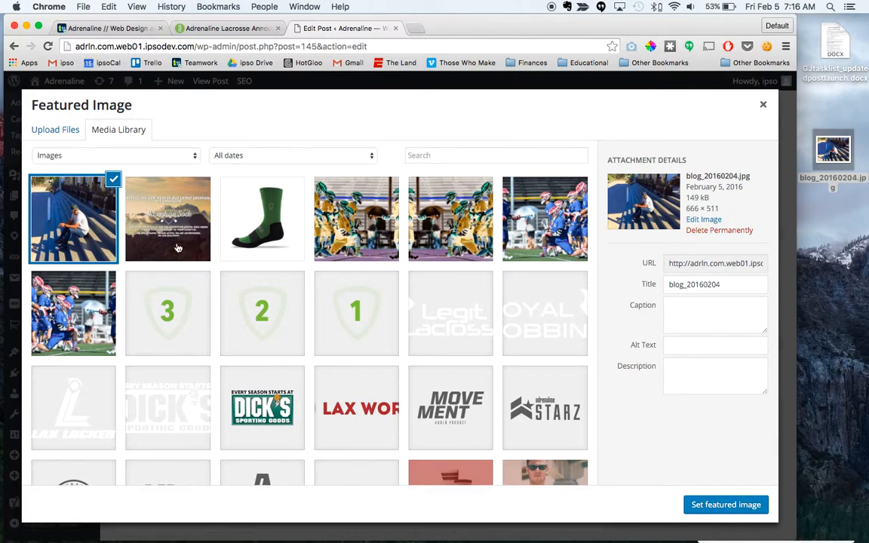
{"action": "left_click", "coordinate": [726, 505]}
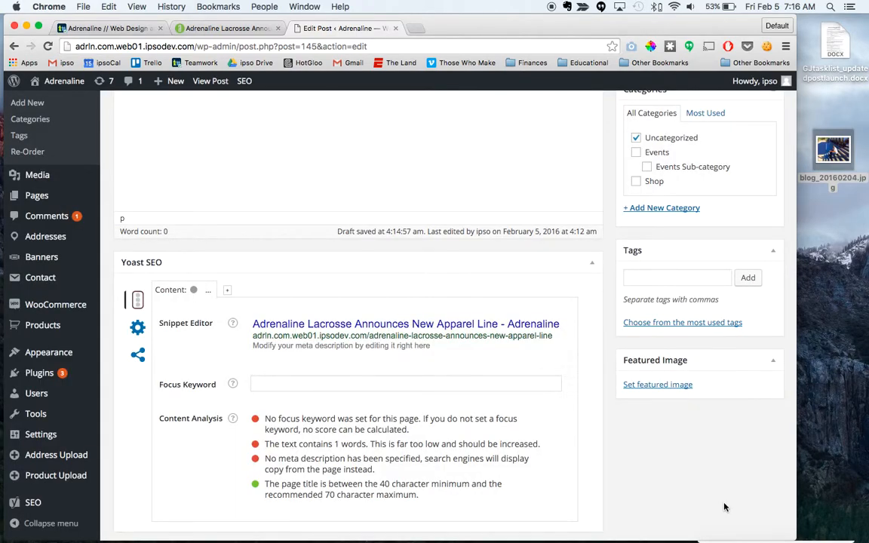
{"action": "scroll", "coordinate": [611, 340], "scroll_direction": "up", "scroll_amount": 5}
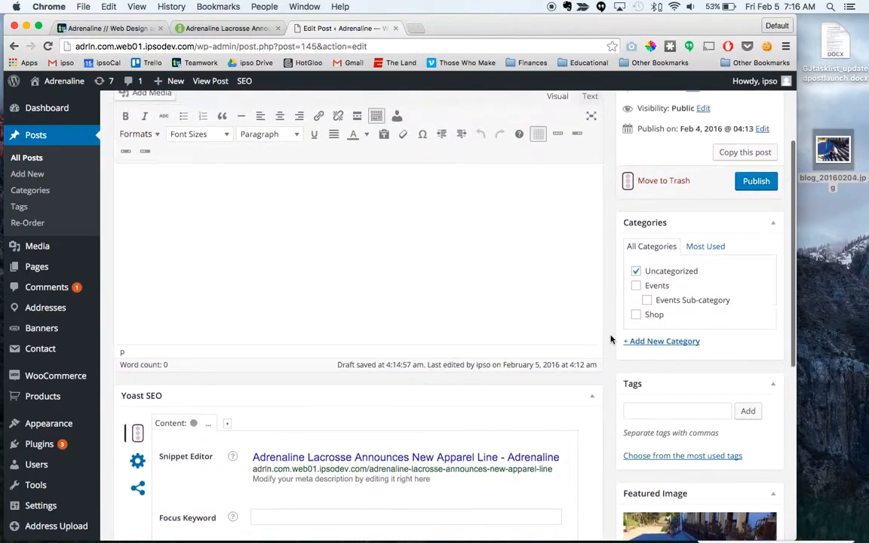
Step: Look up the categories on the live article and replace Uncategorized with a new About Us category on the draft
{"action": "left_click", "coordinate": [219, 28]}
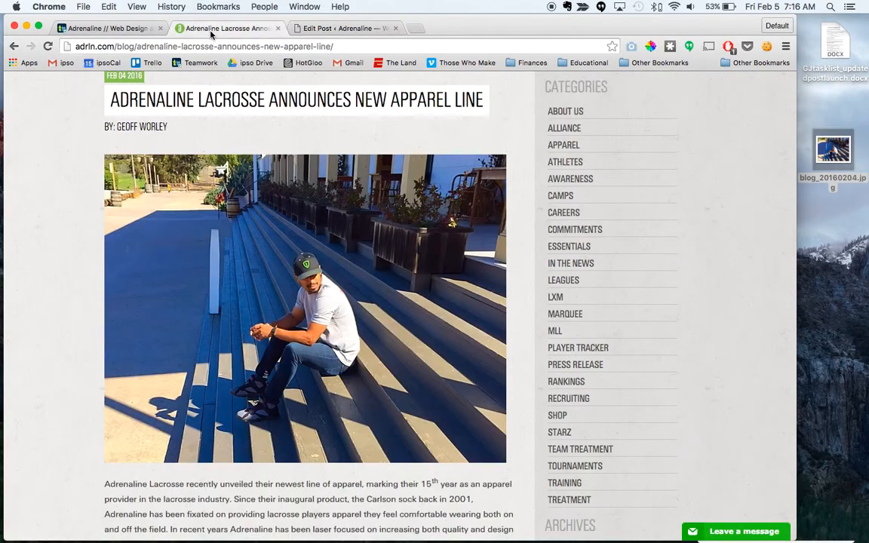
{"action": "scroll", "coordinate": [173, 273], "scroll_direction": "down", "scroll_amount": 20}
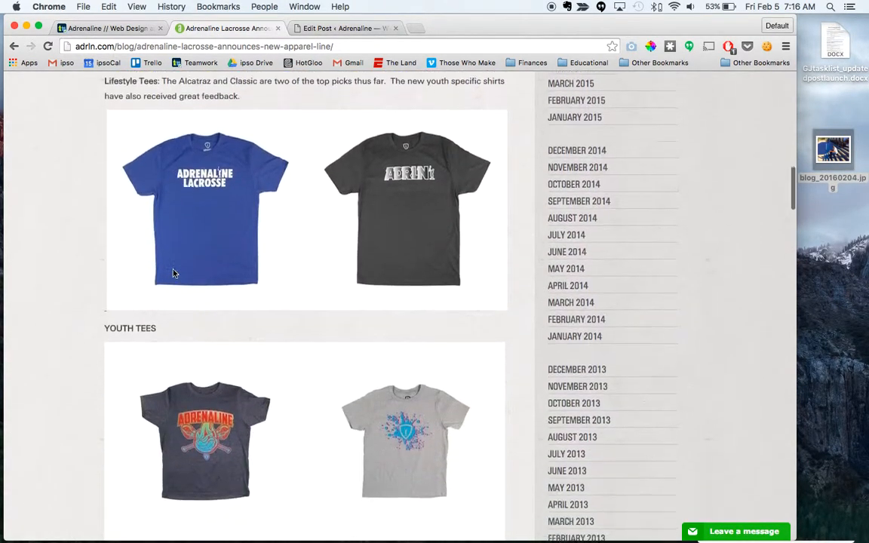
{"action": "scroll", "coordinate": [173, 274], "scroll_direction": "down", "scroll_amount": 20}
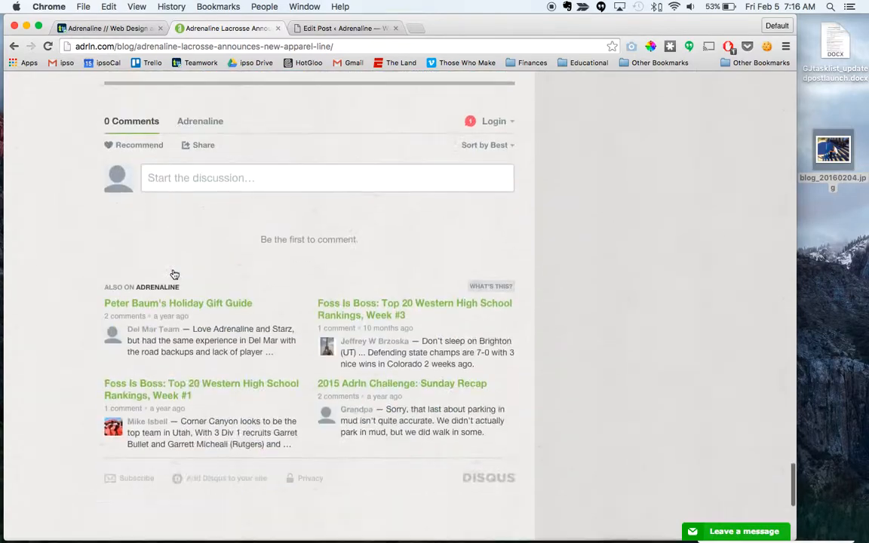
{"action": "scroll", "coordinate": [173, 274], "scroll_direction": "up", "scroll_amount": 5}
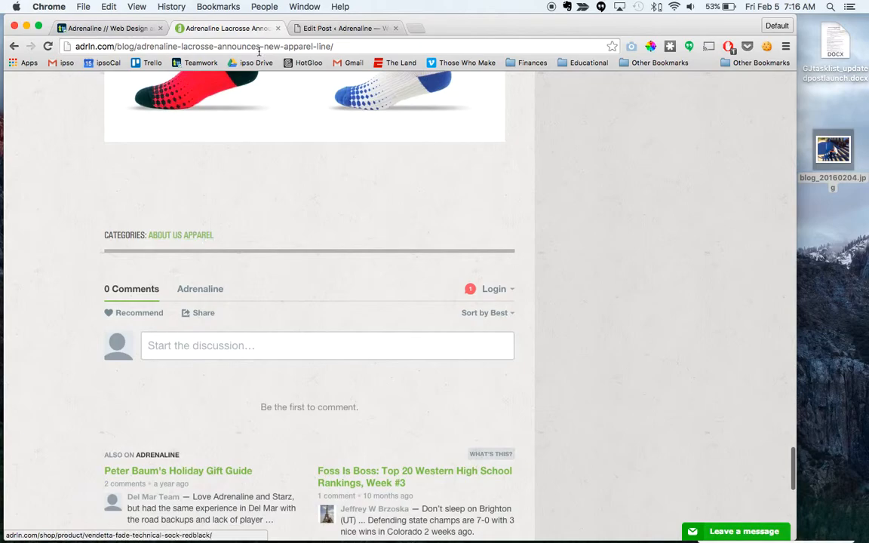
{"action": "left_click", "coordinate": [355, 28]}
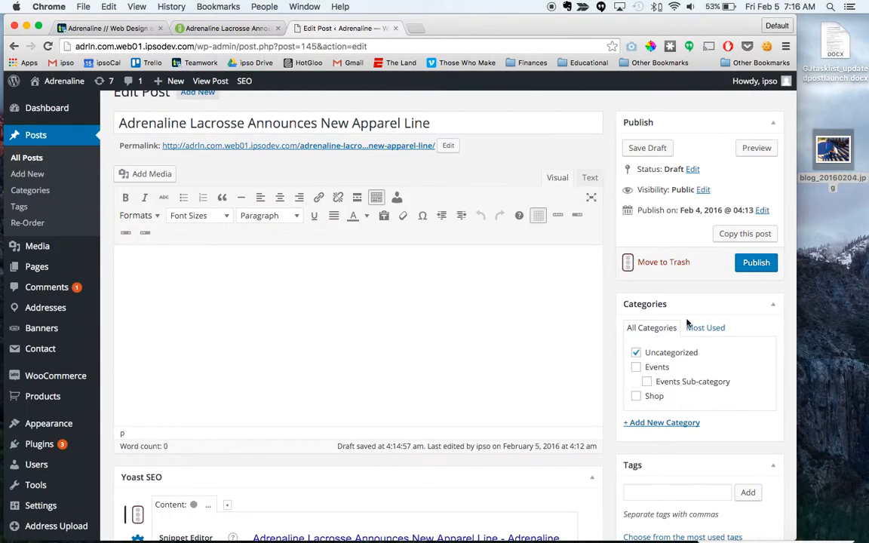
{"action": "scroll", "coordinate": [696, 405], "scroll_direction": "down", "scroll_amount": 1}
{"action": "left_click", "coordinate": [676, 411]}
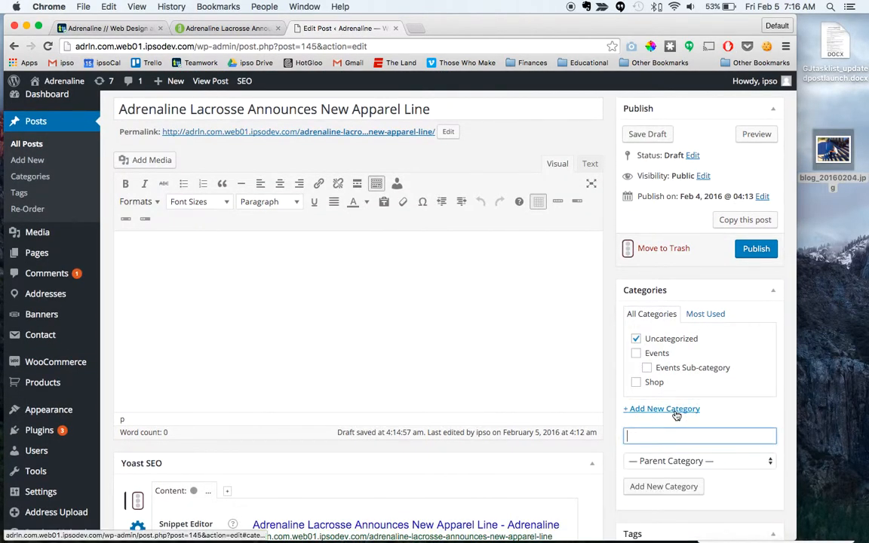
{"action": "type", "text": "About Us"}
{"action": "left_click", "coordinate": [665, 487]}
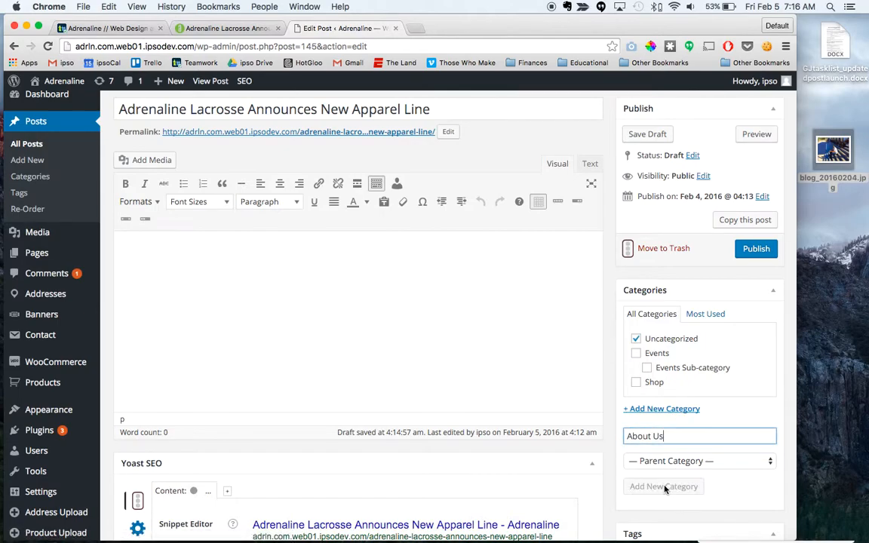
{"action": "left_click", "coordinate": [638, 354]}
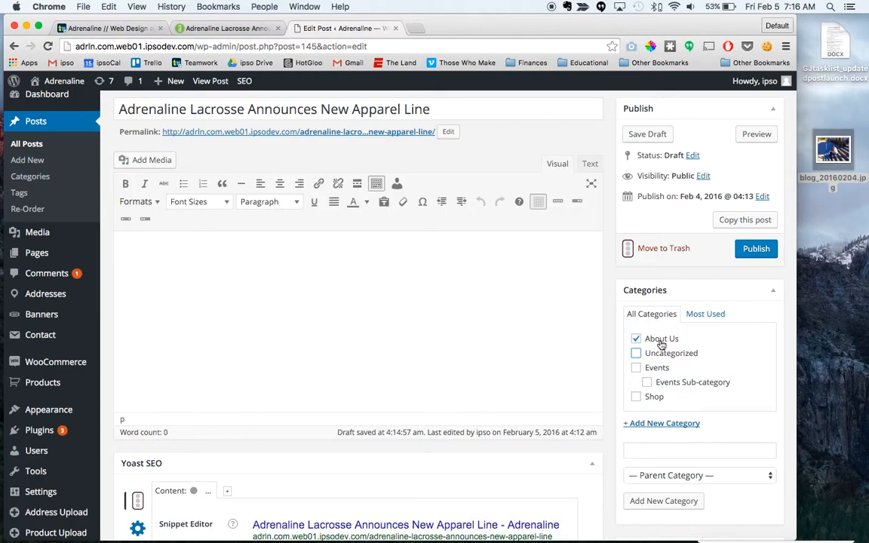
Step: Create a second new category named Apparel for the draft, without a parent category
{"action": "left_click", "coordinate": [657, 452]}
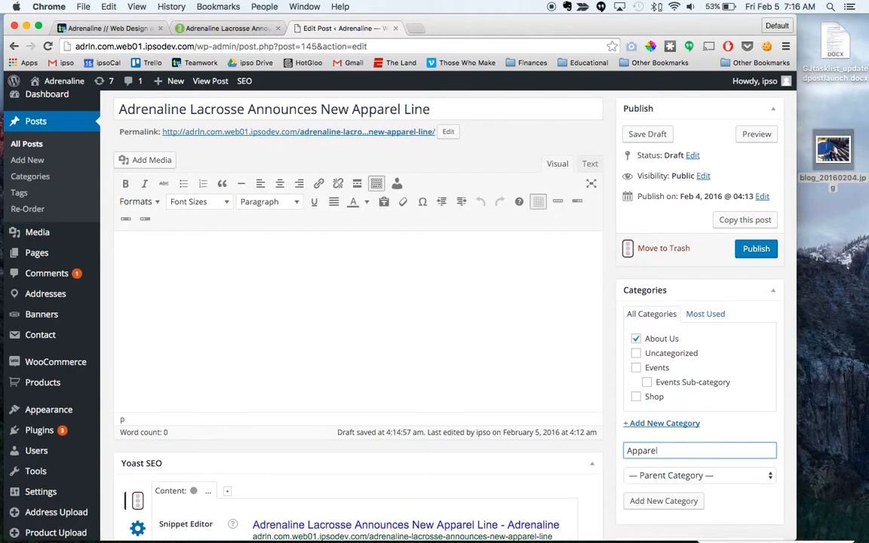
{"action": "type", "text": "Apparel"}
{"action": "left_click", "coordinate": [662, 501]}
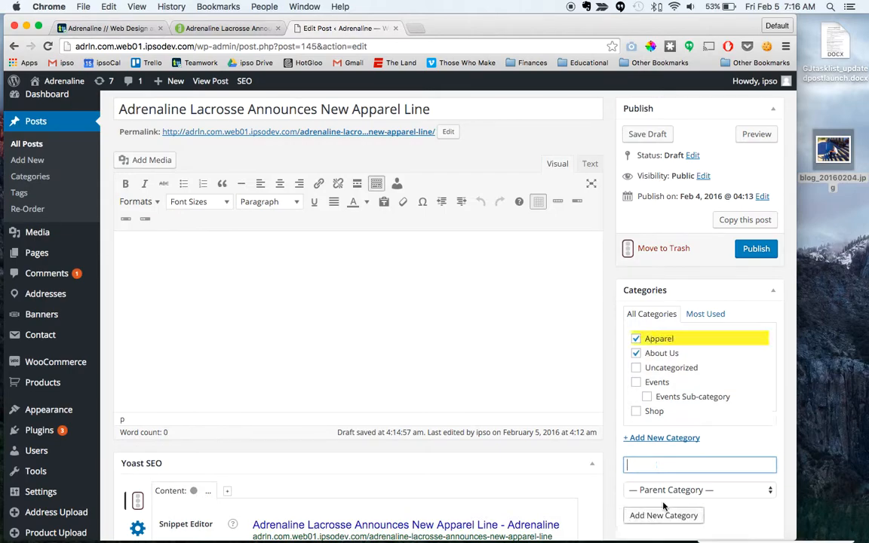
{"action": "scroll", "coordinate": [682, 430], "scroll_direction": "down", "scroll_amount": 1}
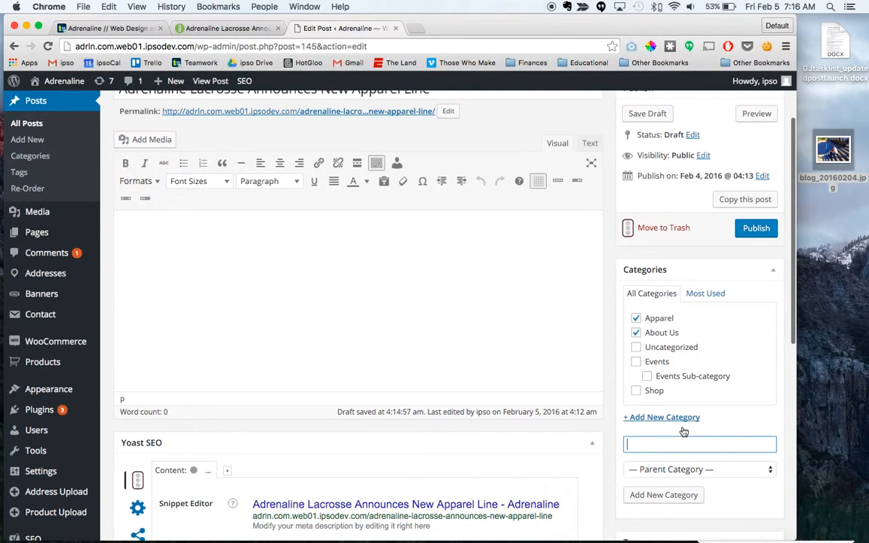
{"action": "scroll", "coordinate": [311, 276], "scroll_direction": "up", "scroll_amount": 2}
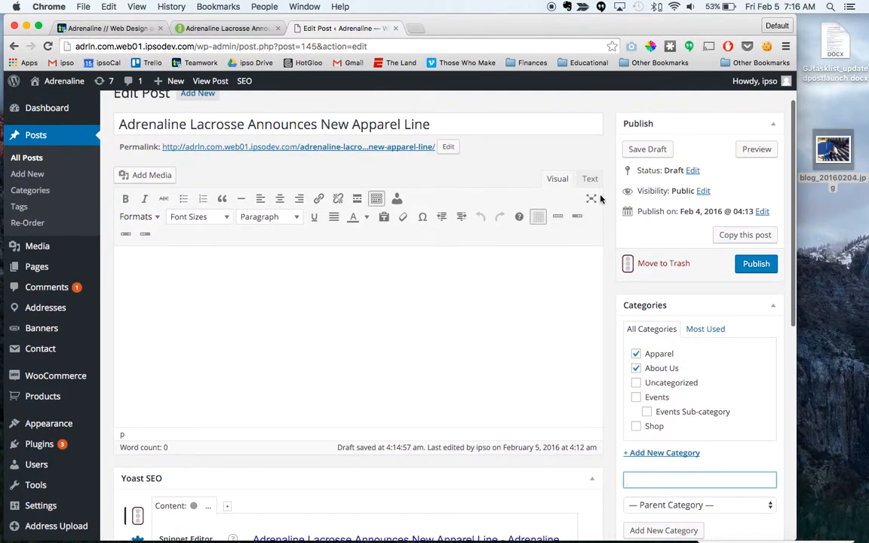
Step: Return to the live article and remove the uploaded image file blog_20160204.jpg from the desktop
{"action": "left_click", "coordinate": [228, 29]}
{"action": "scroll", "coordinate": [227, 413], "scroll_direction": "up", "scroll_amount": 15}
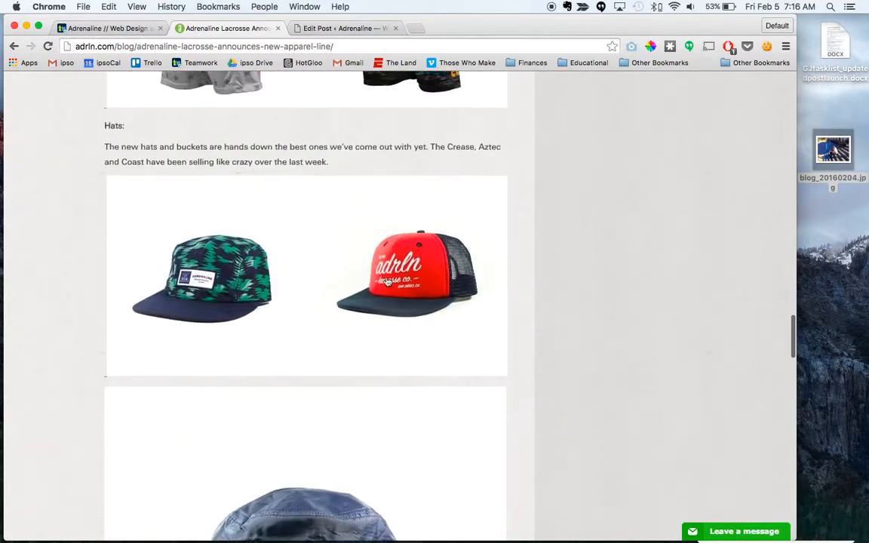
{"action": "left_click", "coordinate": [838, 158]}
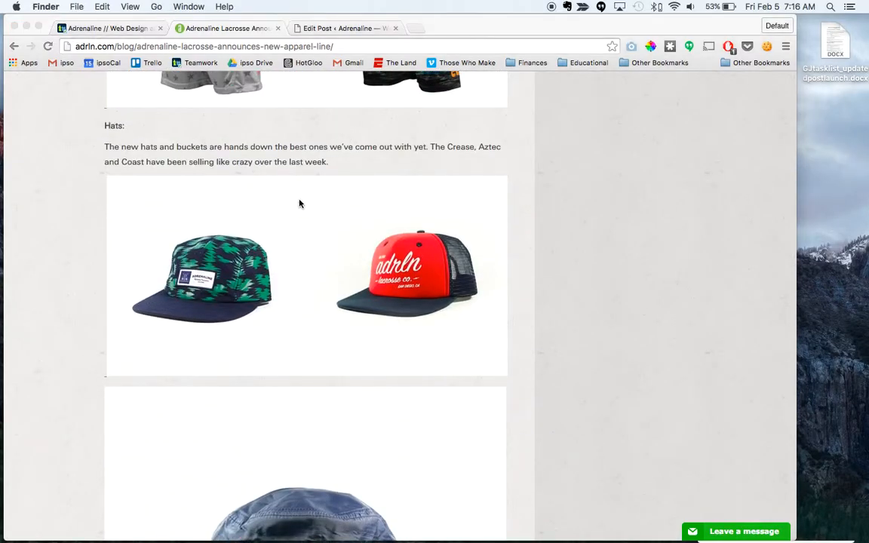
Step: Copy the live article's whole body, from the opening paragraph below the main photo through the last sock images
{"action": "scroll", "coordinate": [302, 203], "scroll_direction": "up", "scroll_amount": 20}
{"action": "scroll", "coordinate": [294, 203], "scroll_direction": "up", "scroll_amount": 20}
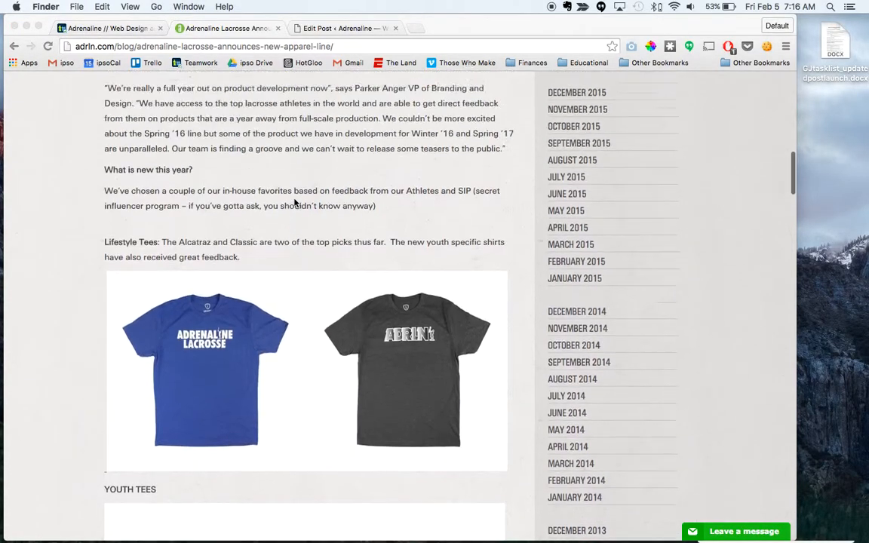
{"action": "scroll", "coordinate": [294, 202], "scroll_direction": "down", "scroll_amount": 10}
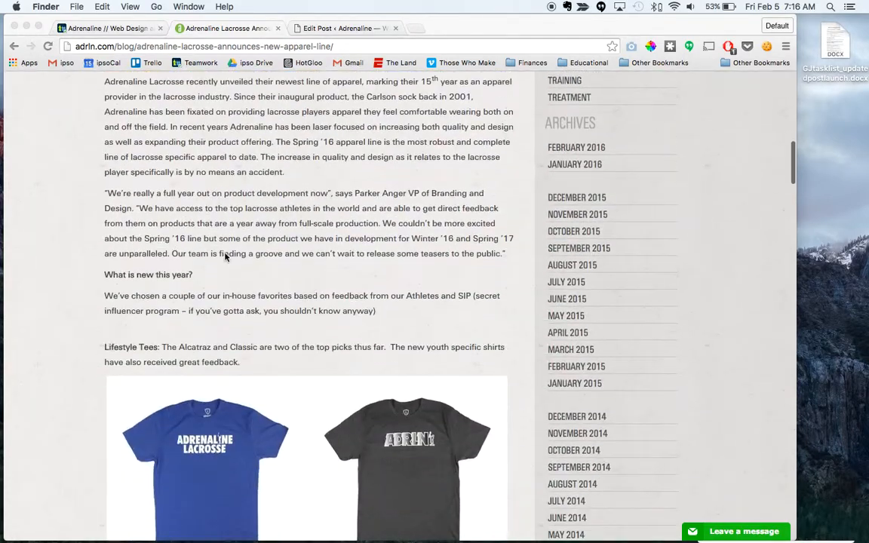
{"action": "scroll", "coordinate": [189, 237], "scroll_direction": "up", "scroll_amount": 2}
{"action": "left_click", "coordinate": [102, 189]}
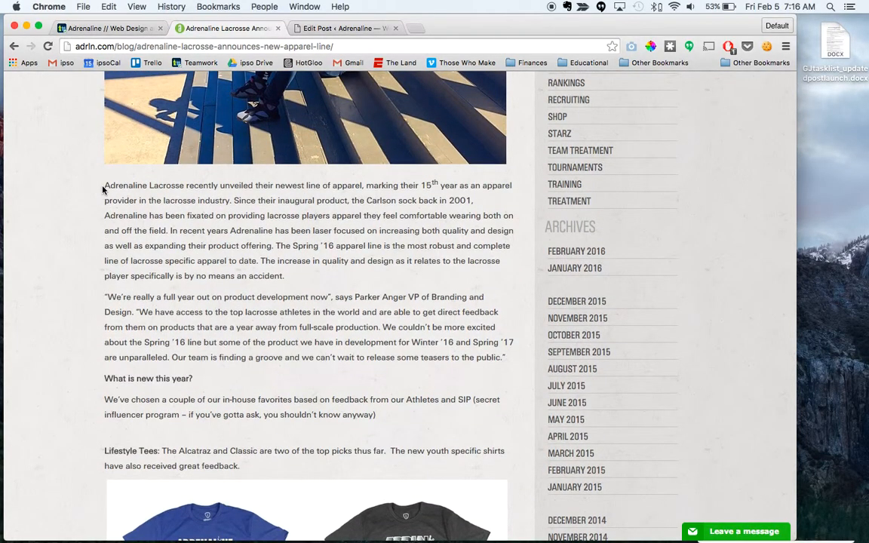
{"action": "left_click_drag", "start_coordinate": [107, 185], "coordinate": [475, 187]}
{"action": "scroll", "coordinate": [270, 464], "scroll_direction": "down", "scroll_amount": 15}
{"action": "scroll", "coordinate": [270, 464], "scroll_direction": "down", "scroll_amount": 20}
{"action": "scroll", "coordinate": [271, 464], "scroll_direction": "down", "scroll_amount": 20}
{"action": "scroll", "coordinate": [270, 464], "scroll_direction": "down", "scroll_amount": 1}
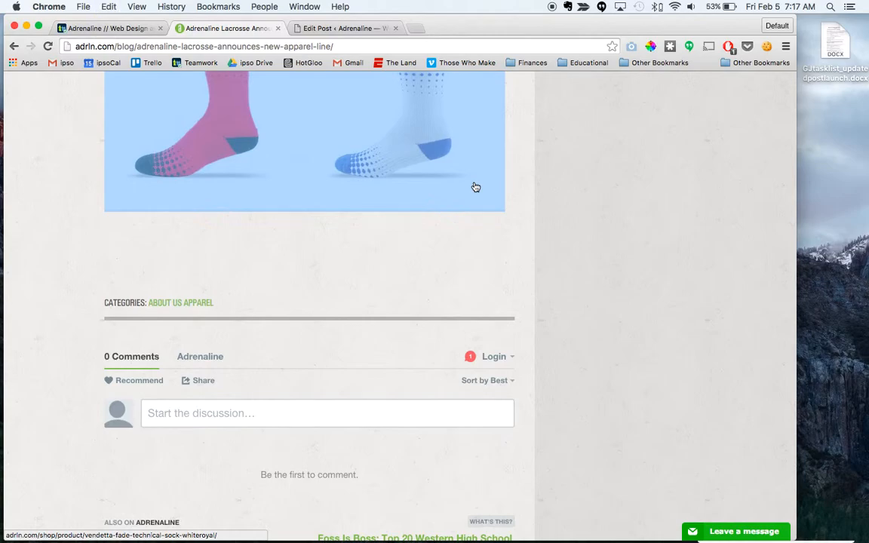
Step: Paste the copied article body into the draft's content as plain text in the editor's Text mode
{"action": "left_click", "coordinate": [340, 28]}
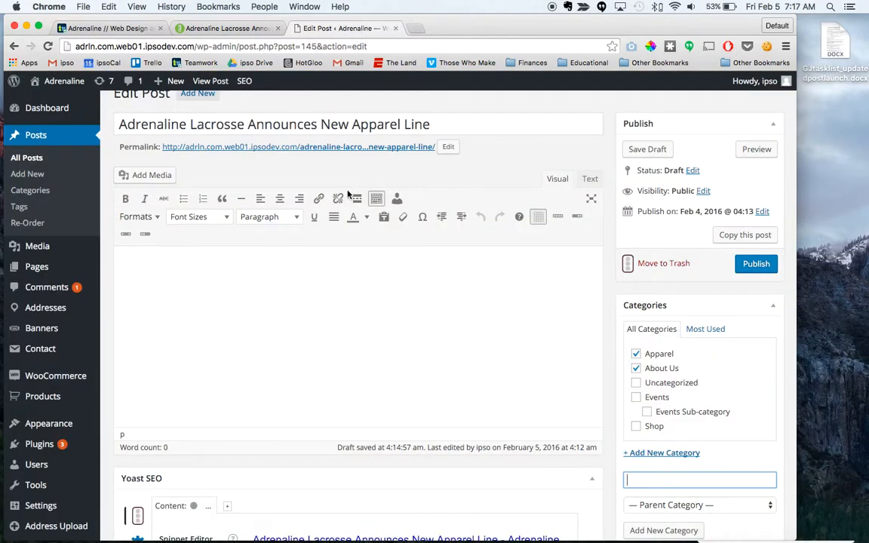
{"action": "left_click", "coordinate": [280, 291]}
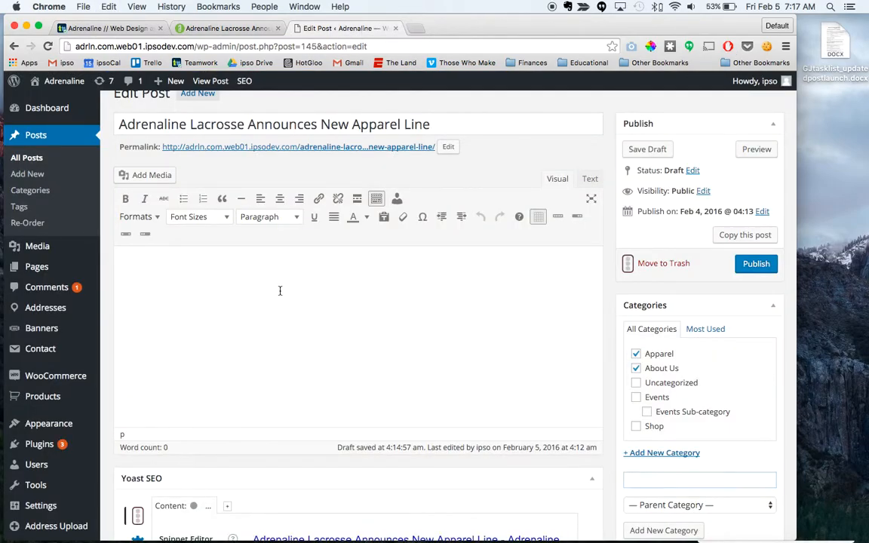
{"action": "left_click", "coordinate": [591, 181]}
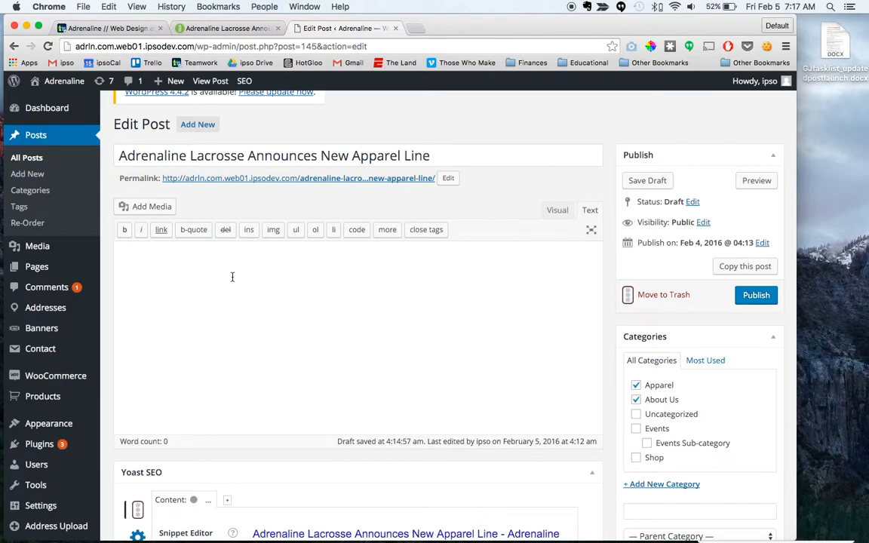
{"action": "key", "text": "super+v"}
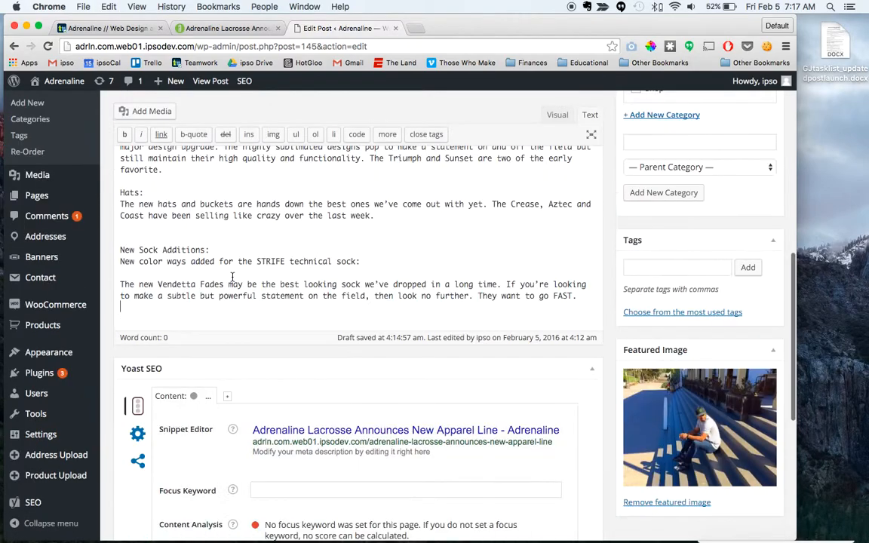
{"action": "scroll", "coordinate": [224, 251], "scroll_direction": "up", "scroll_amount": 15}
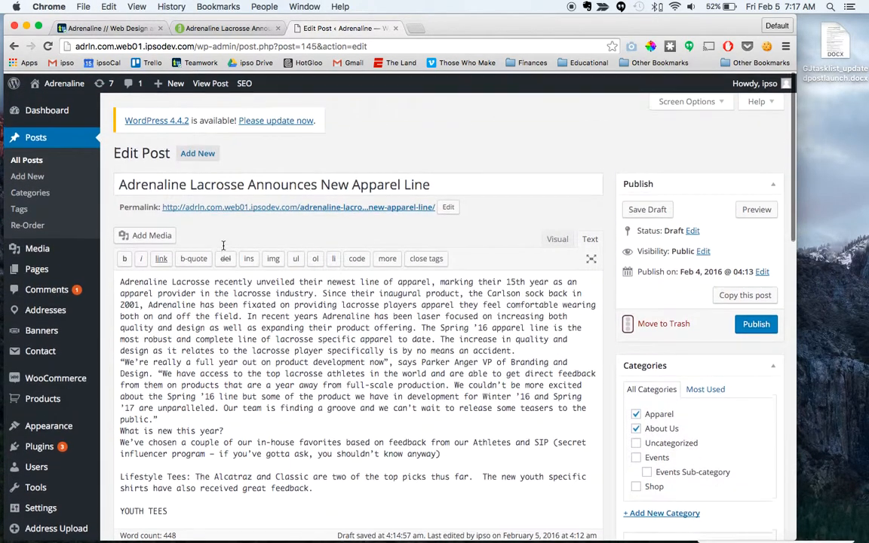
Step: Examine the live article's paragraph breaks, bold section headings and image placement from the hats section up to the opening text
{"action": "left_click", "coordinate": [231, 33]}
{"action": "scroll", "coordinate": [191, 357], "scroll_direction": "up", "scroll_amount": 10}
{"action": "scroll", "coordinate": [192, 357], "scroll_direction": "up", "scroll_amount": 10}
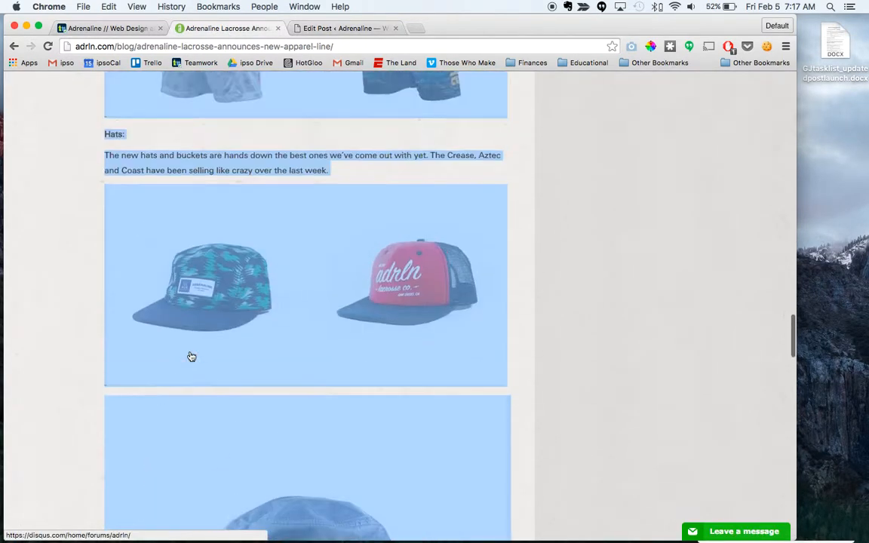
{"action": "scroll", "coordinate": [144, 305], "scroll_direction": "up", "scroll_amount": 15}
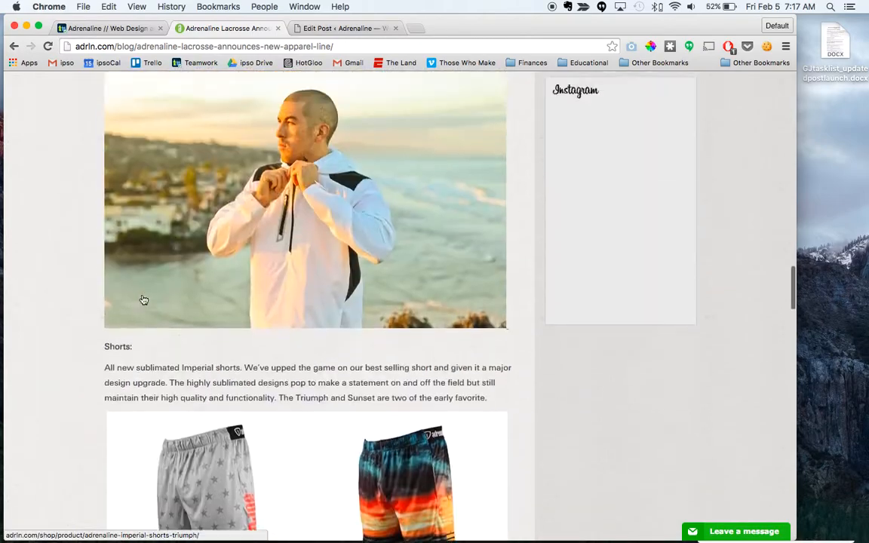
{"action": "scroll", "coordinate": [141, 316], "scroll_direction": "up", "scroll_amount": 20}
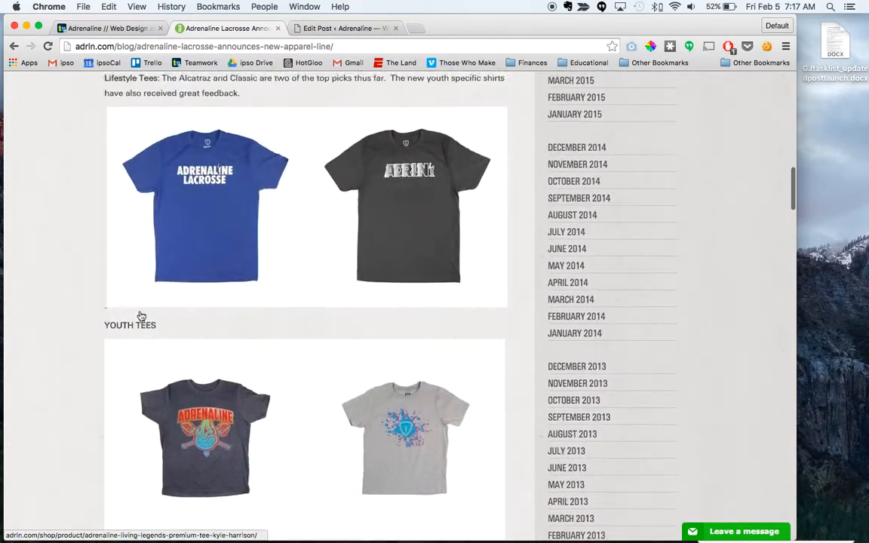
{"action": "scroll", "coordinate": [140, 316], "scroll_direction": "down", "scroll_amount": 10}
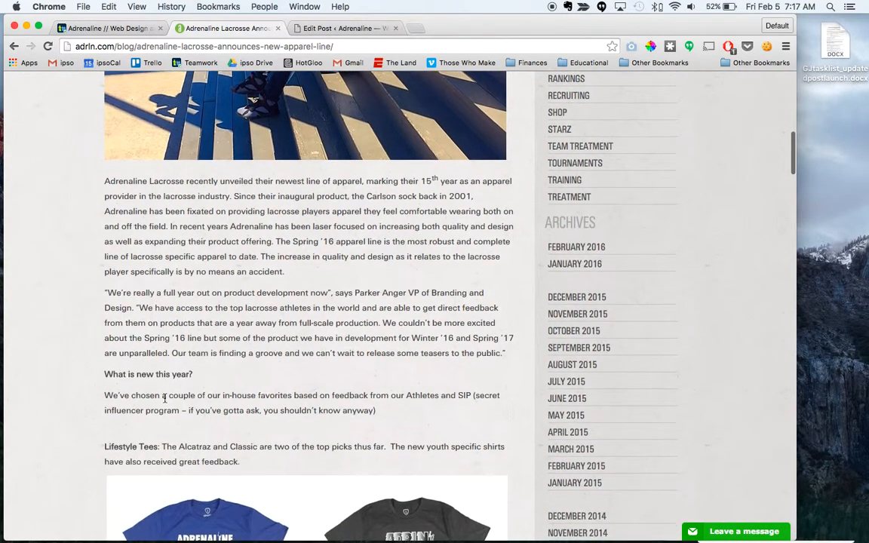
{"action": "scroll", "coordinate": [156, 473], "scroll_direction": "down", "scroll_amount": 5}
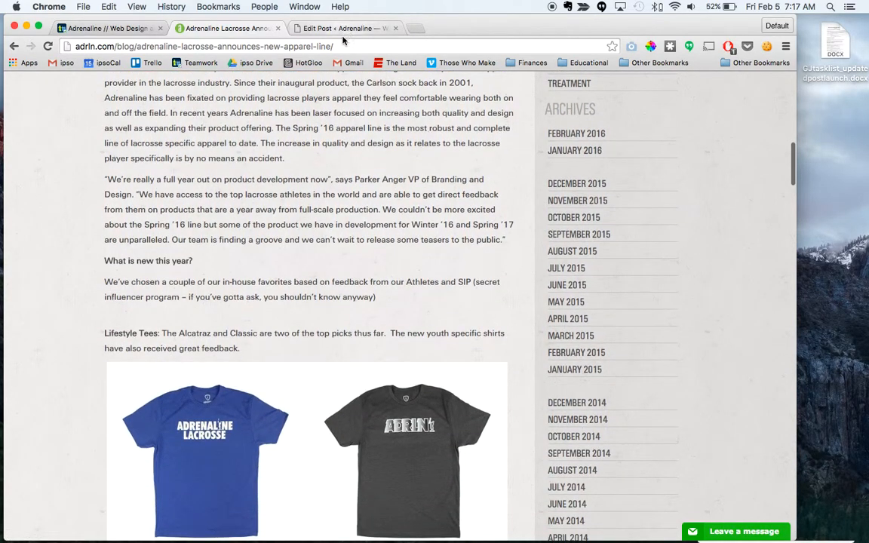
{"action": "scroll", "coordinate": [271, 310], "scroll_direction": "down", "scroll_amount": 2}
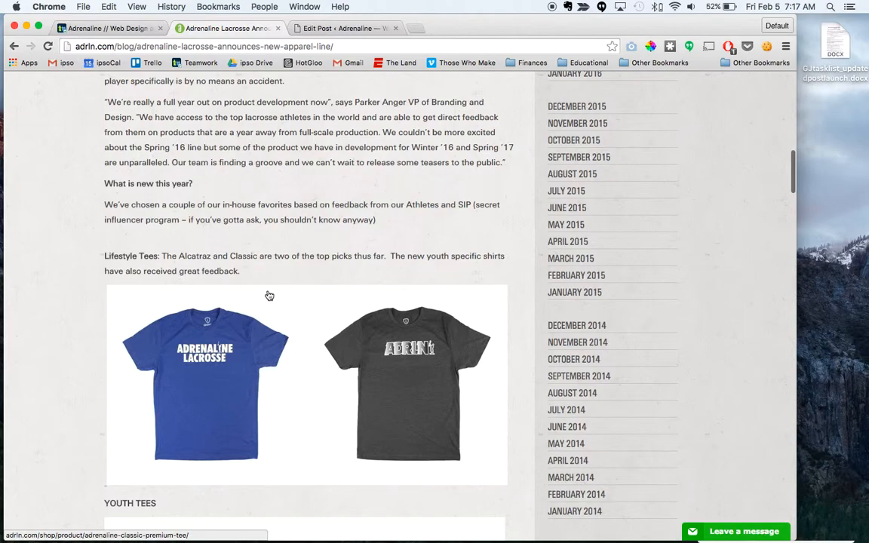
{"action": "scroll", "coordinate": [144, 305], "scroll_direction": "up", "scroll_amount": 1}
{"action": "scroll", "coordinate": [163, 217], "scroll_direction": "up", "scroll_amount": 5}
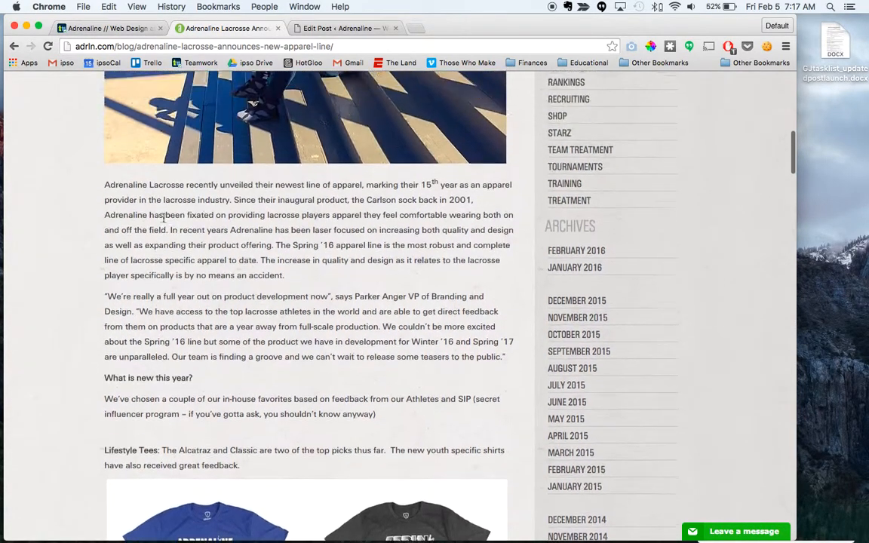
Step: Return to the draft's visual editor and insert blank lines before the "We're really a full year out" paragraph and the "What is new this year?" line
{"action": "left_click", "coordinate": [361, 25]}
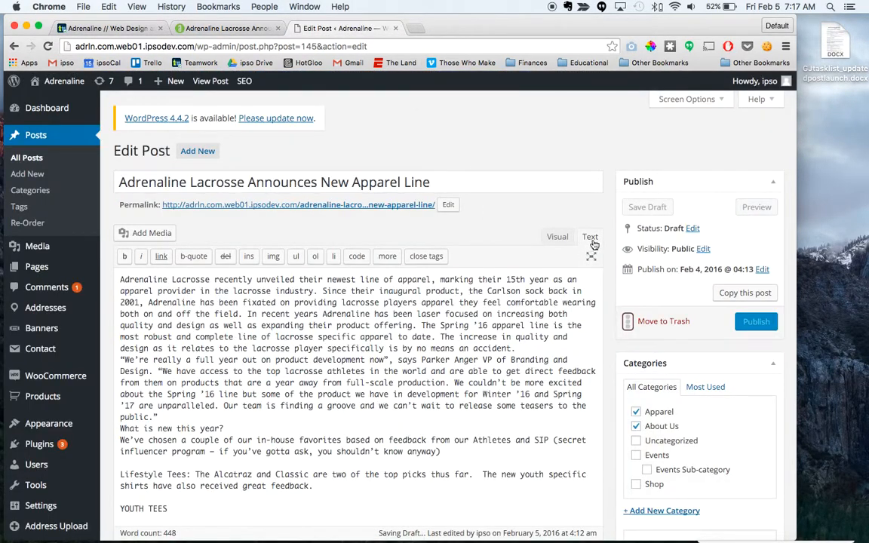
{"action": "scroll", "coordinate": [435, 402], "scroll_direction": "down", "scroll_amount": 1}
{"action": "scroll", "coordinate": [435, 403], "scroll_direction": "down", "scroll_amount": 2}
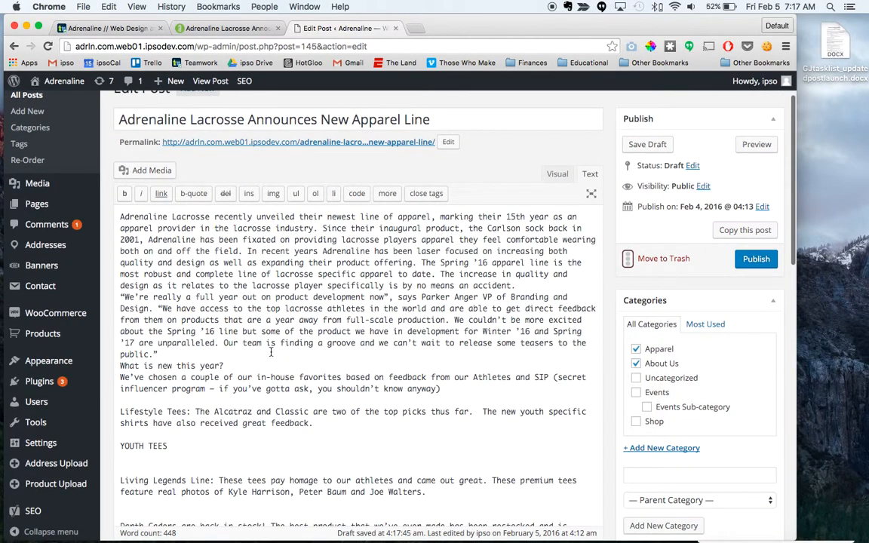
{"action": "left_click", "coordinate": [558, 173]}
{"action": "scroll", "coordinate": [241, 343], "scroll_direction": "down", "scroll_amount": 1}
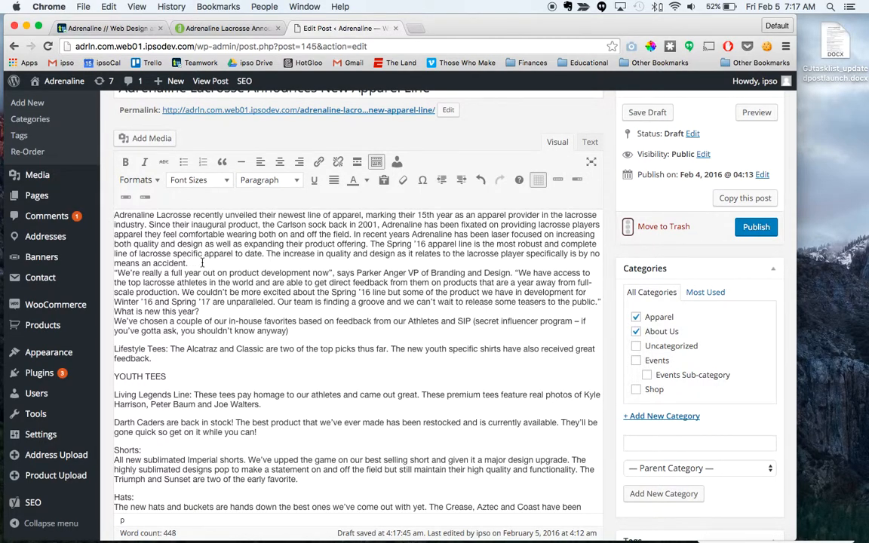
{"action": "key", "text": "Return"}
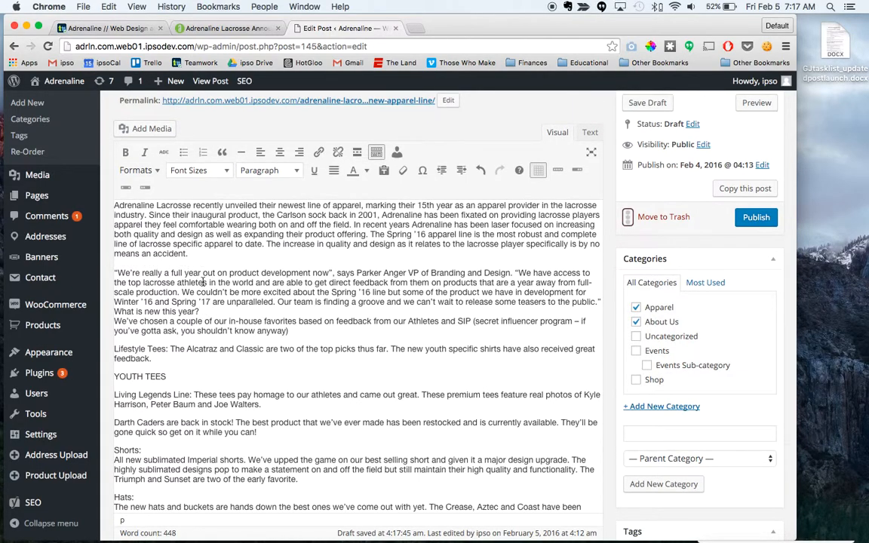
{"action": "left_click", "coordinate": [114, 311]}
{"action": "key", "text": "Return"}
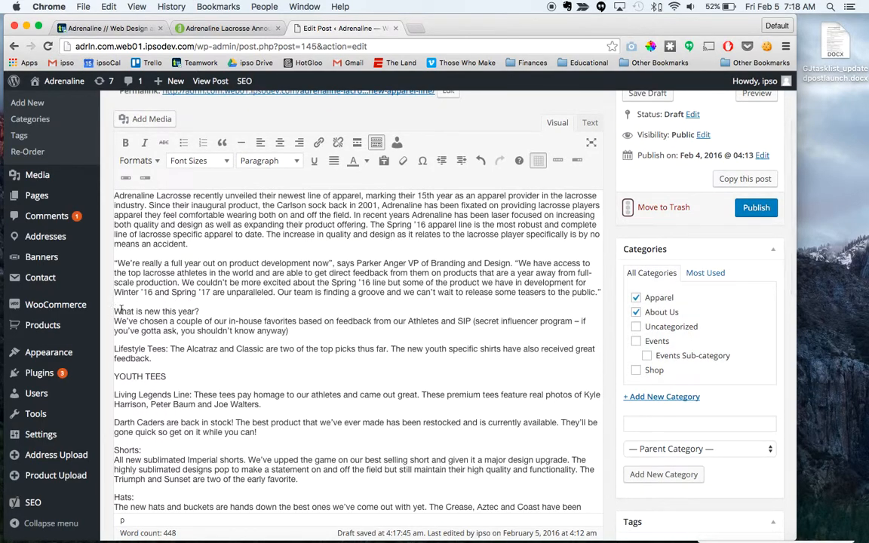
Step: Try to format "What is new this year?" as Heading 2 after checking that line in the live article, and undo the formatting
{"action": "left_click_drag", "start_coordinate": [204, 311], "coordinate": [115, 308]}
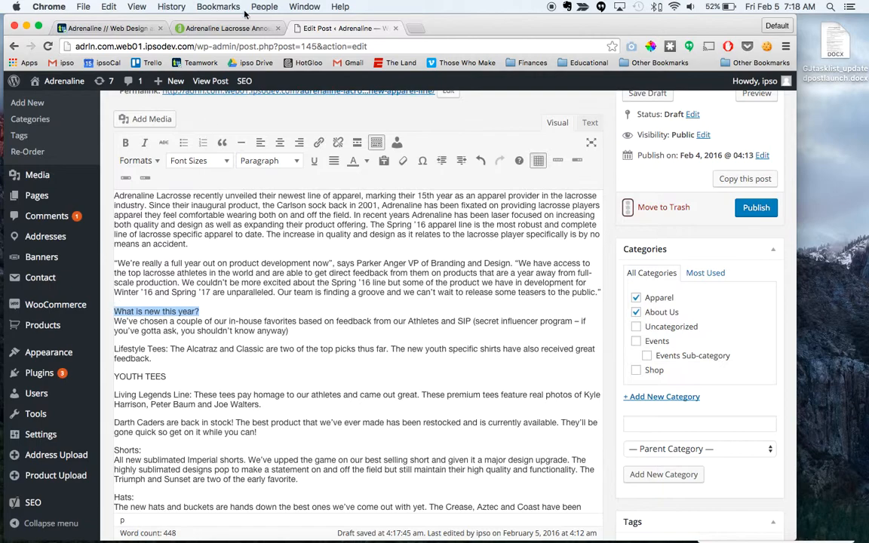
{"action": "left_click", "coordinate": [204, 29]}
{"action": "scroll", "coordinate": [139, 410], "scroll_direction": "down", "scroll_amount": 2}
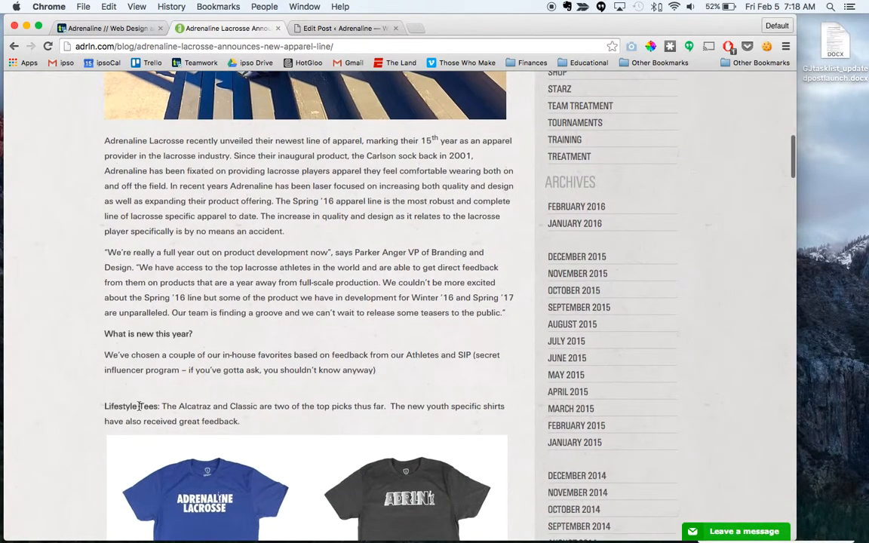
{"action": "left_click_drag", "start_coordinate": [193, 334], "coordinate": [111, 315]}
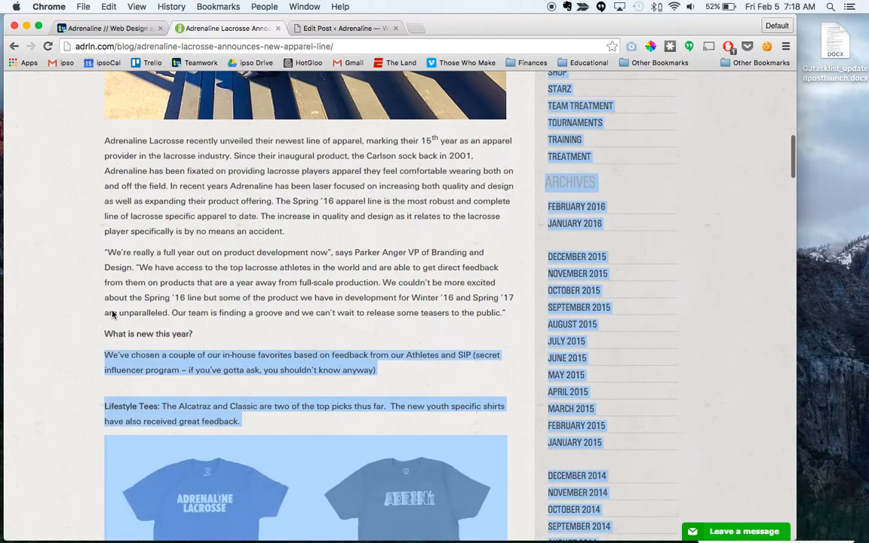
{"action": "left_click", "coordinate": [342, 23]}
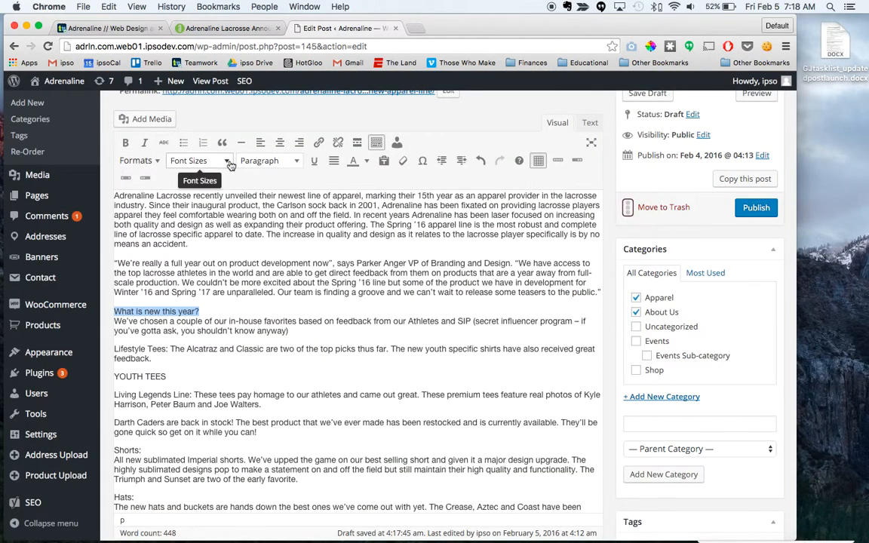
{"action": "left_click", "coordinate": [136, 161]}
{"action": "mouse_move", "coordinate": [151, 201]}
{"action": "mouse_move", "coordinate": [166, 182]}
{"action": "left_click", "coordinate": [273, 237]}
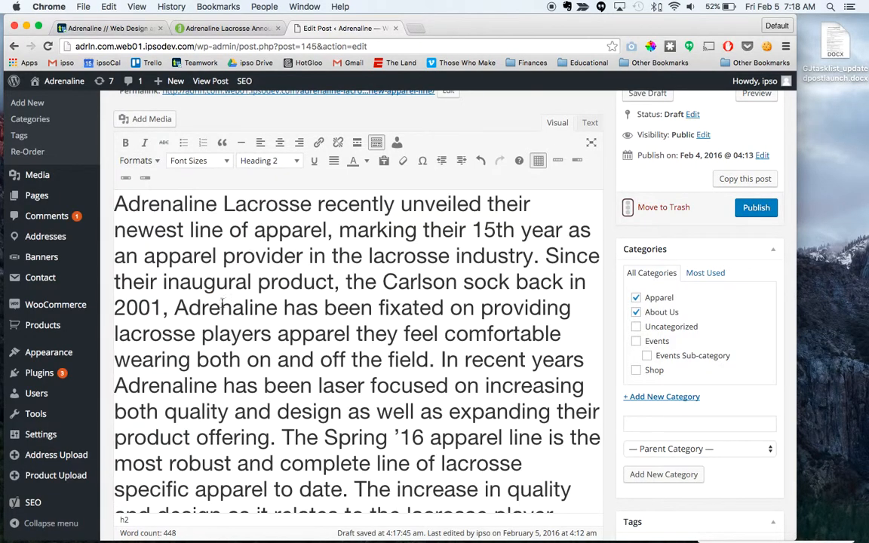
{"action": "key", "text": "super+z"}
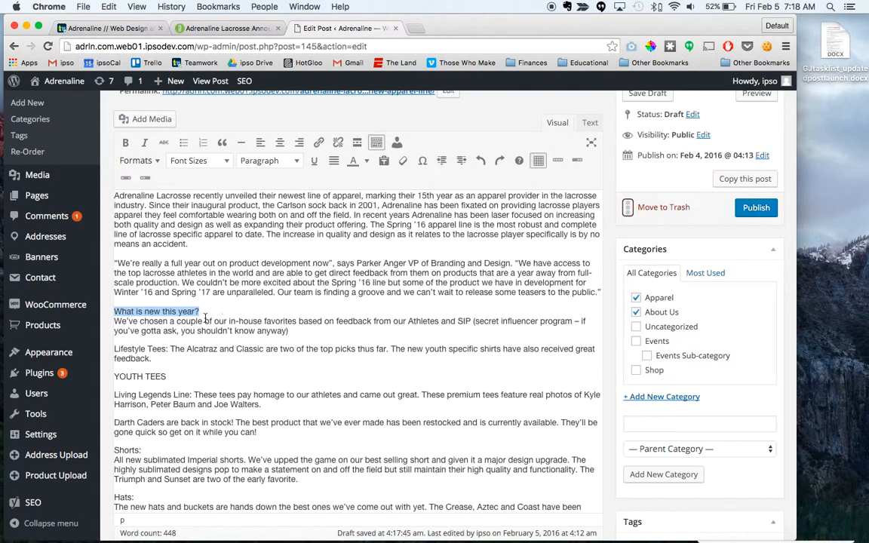
{"action": "left_click", "coordinate": [163, 301]}
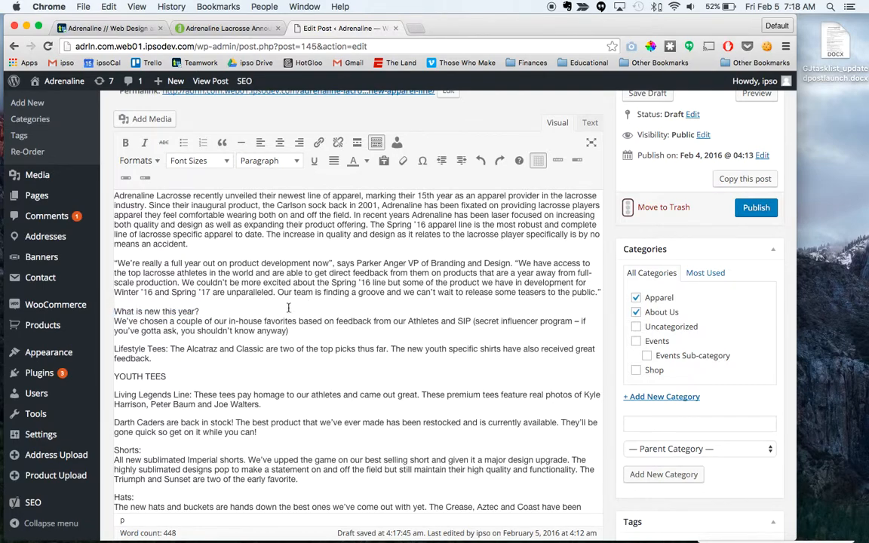
Step: Wrap the "What is new this year?" line in <h2> tags in the post's HTML text view
{"action": "left_click_drag", "start_coordinate": [212, 310], "coordinate": [114, 318]}
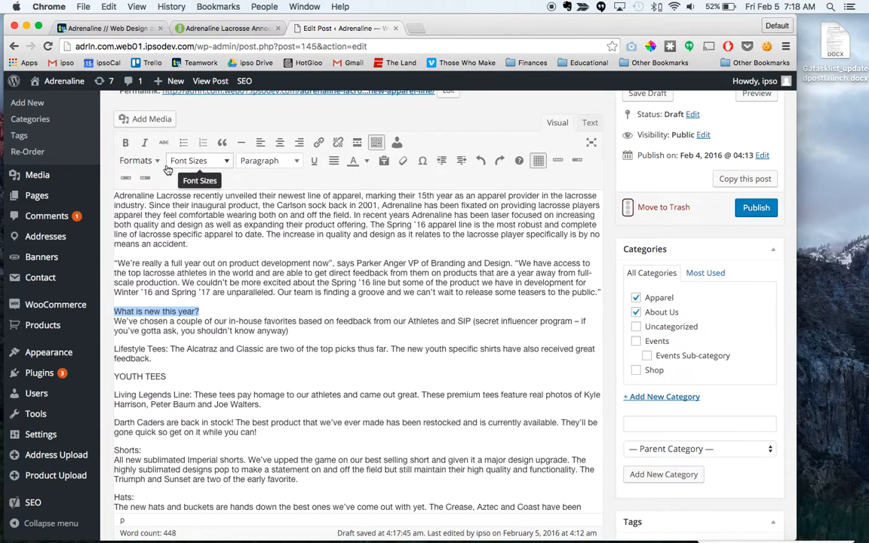
{"action": "left_click", "coordinate": [588, 124]}
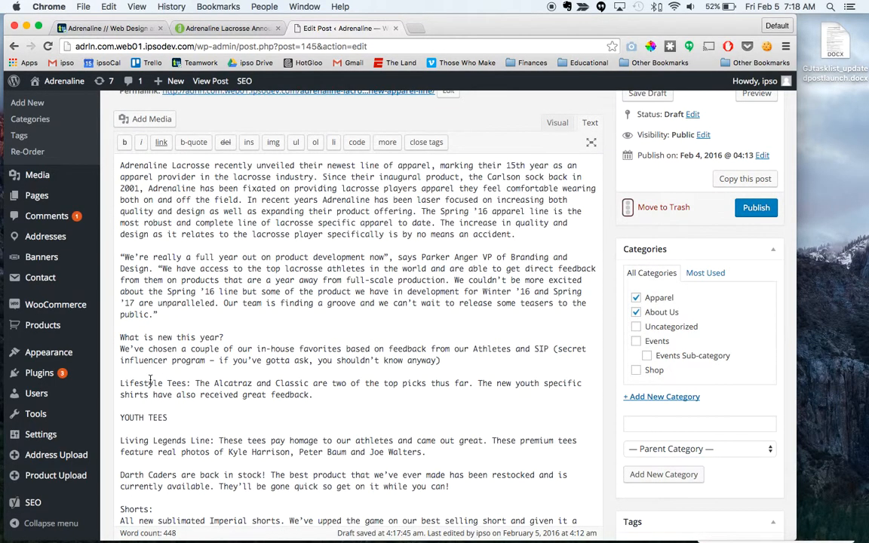
{"action": "scroll", "coordinate": [140, 355], "scroll_direction": "down", "scroll_amount": 1}
{"action": "left_click", "coordinate": [120, 332]}
{"action": "type", "text": "<h2>"}
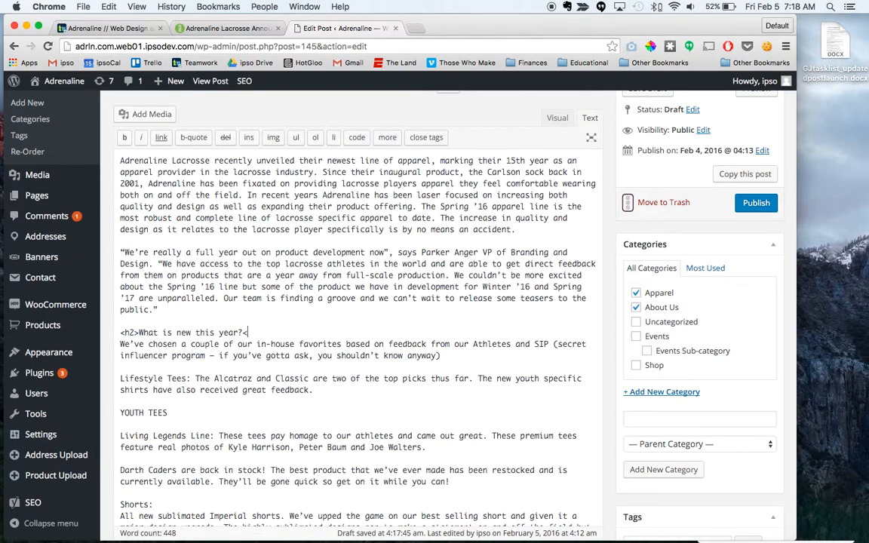
Step: Wrap each of the two opening paragraphs above the "What is new this year?" heading in <p> tags
{"action": "left_click", "coordinate": [170, 306]}
{"action": "left_click", "coordinate": [120, 252]}
{"action": "type", "text": "<p>"}
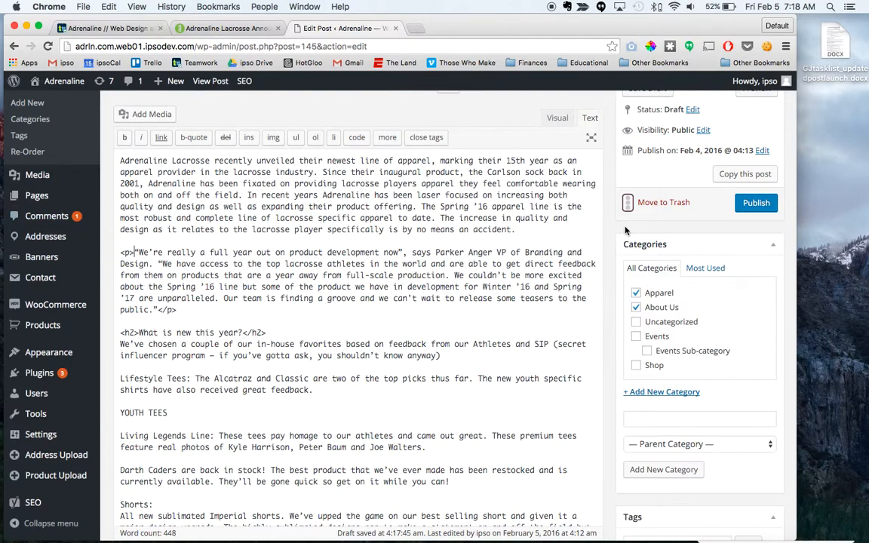
{"action": "left_click", "coordinate": [532, 233]}
{"action": "left_click", "coordinate": [121, 161]}
{"action": "type", "text": "<p>"}
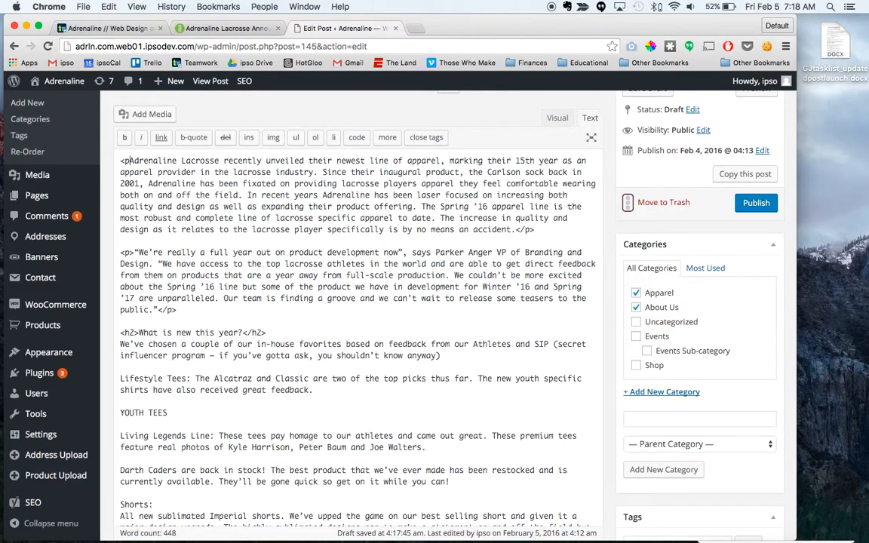
Step: Check the formatting in the visual editor and put "Lifestyle Tees:" on its own line above its description
{"action": "left_click", "coordinate": [558, 118]}
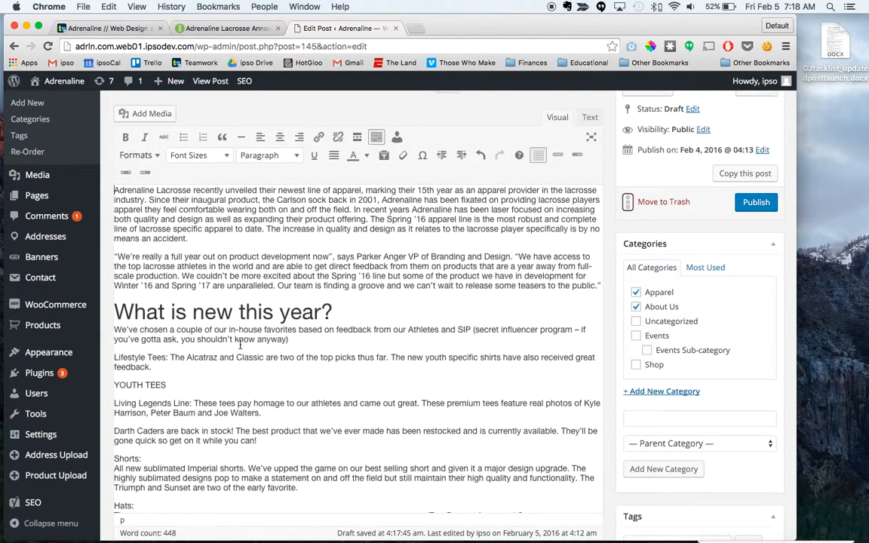
{"action": "scroll", "coordinate": [240, 344], "scroll_direction": "up", "scroll_amount": 2}
{"action": "scroll", "coordinate": [251, 412], "scroll_direction": "down", "scroll_amount": 1}
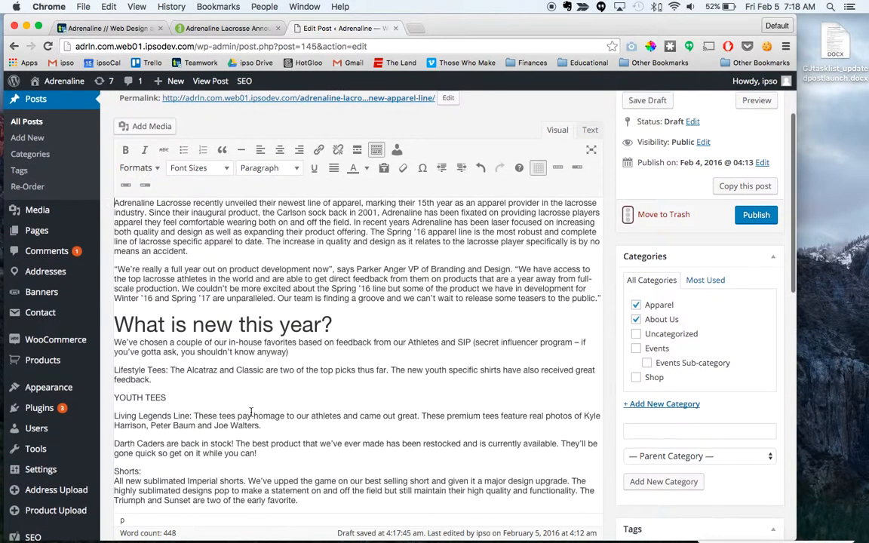
{"action": "scroll", "coordinate": [226, 347], "scroll_direction": "down", "scroll_amount": 3}
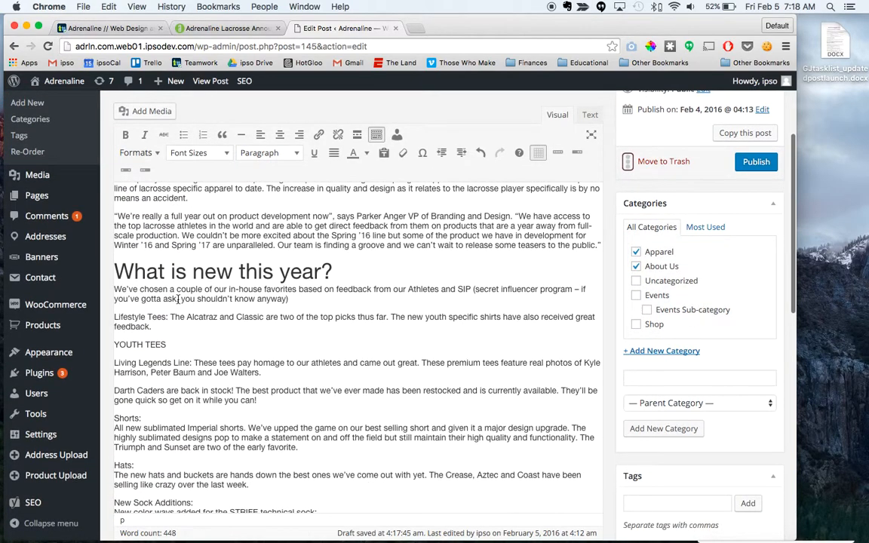
{"action": "scroll", "coordinate": [178, 299], "scroll_direction": "down", "scroll_amount": 1}
{"action": "left_click", "coordinate": [169, 300]}
{"action": "key", "text": "Return"}
Step: Try to format the "Lifestyle Tees:" line as Heading 3, and undo the formatting
{"action": "left_click_drag", "start_coordinate": [168, 293], "coordinate": [115, 291]}
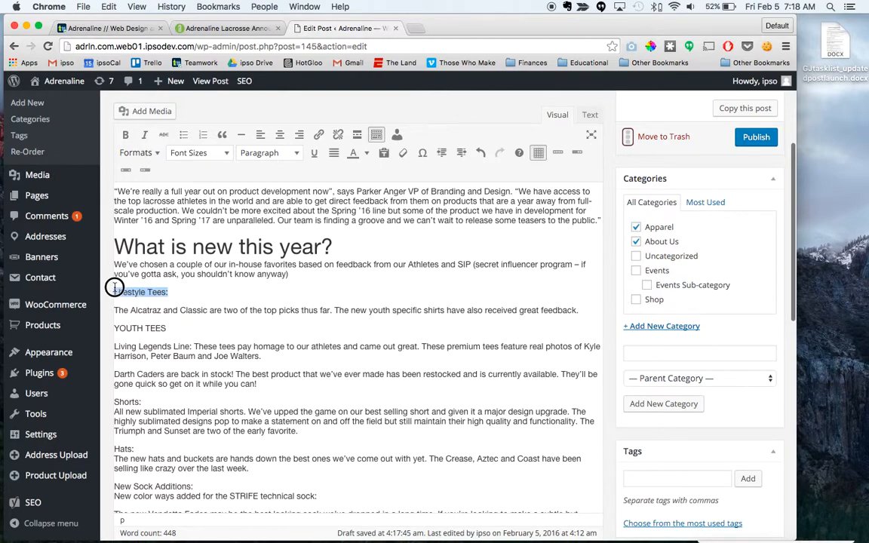
{"action": "left_click", "coordinate": [147, 153]}
{"action": "mouse_move", "coordinate": [184, 185]}
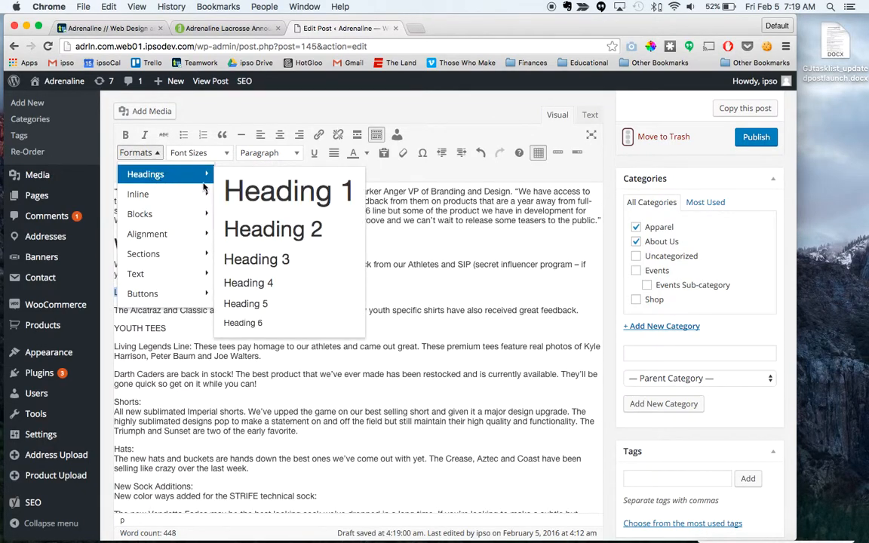
{"action": "left_click", "coordinate": [265, 257]}
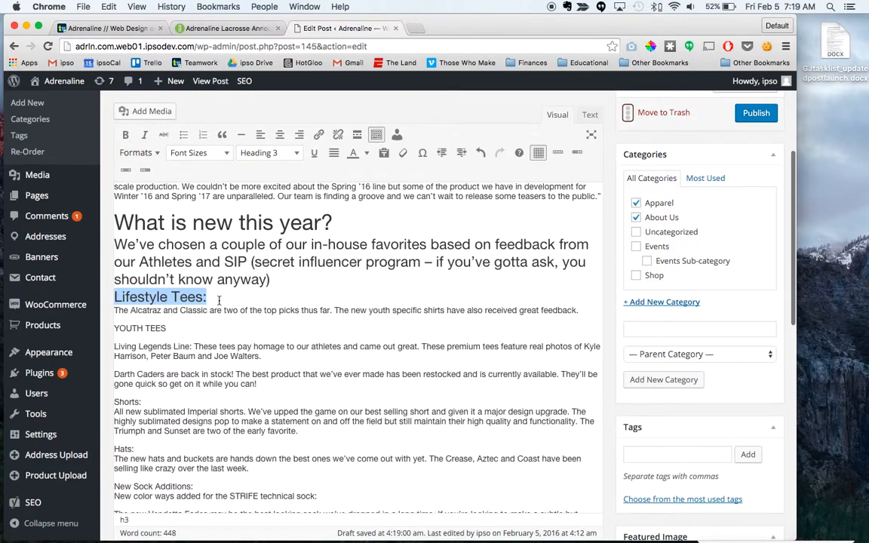
{"action": "key", "text": "ctrl+z"}
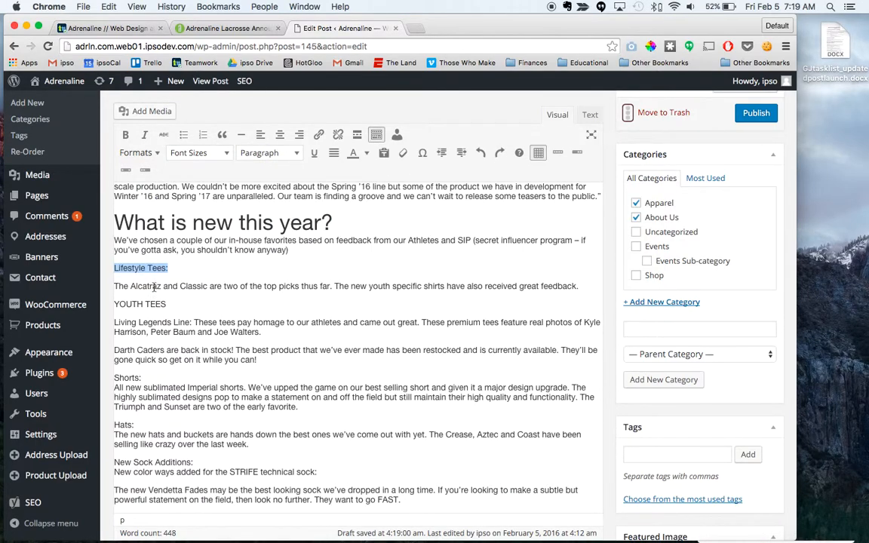
Step: Format only the "Lifestyle Tees:" line as Heading 3, leaving the paragraph above it as body text
{"action": "left_click", "coordinate": [178, 261]}
{"action": "left_click_drag", "start_coordinate": [114, 269], "coordinate": [167, 268]}
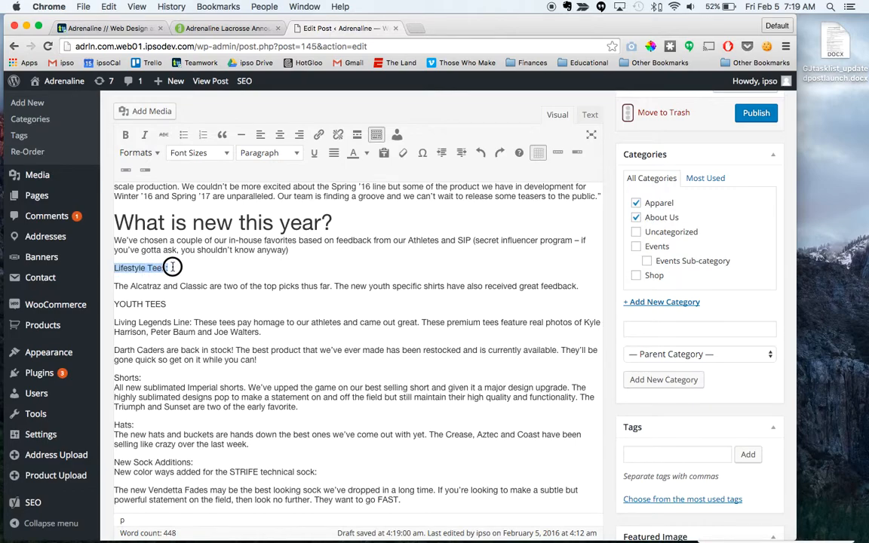
{"action": "left_click", "coordinate": [156, 154]}
{"action": "mouse_move", "coordinate": [181, 180]}
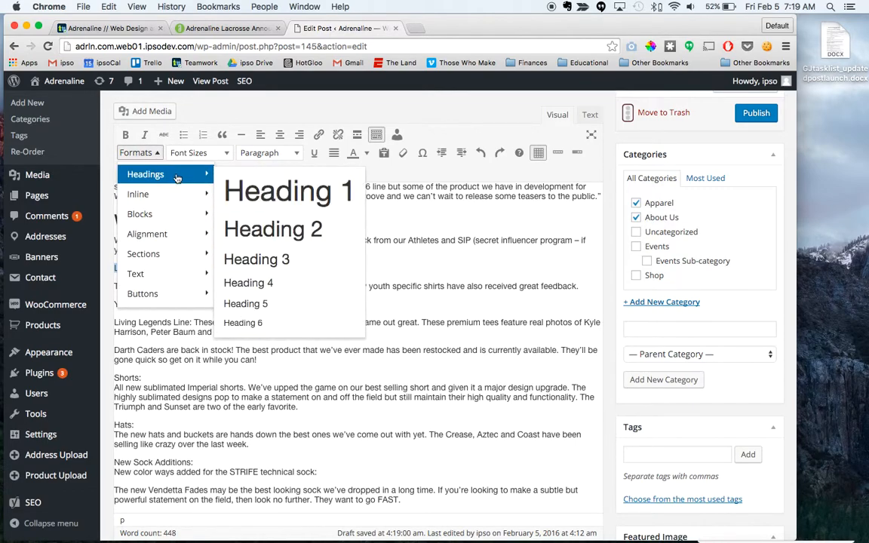
{"action": "left_click", "coordinate": [260, 259]}
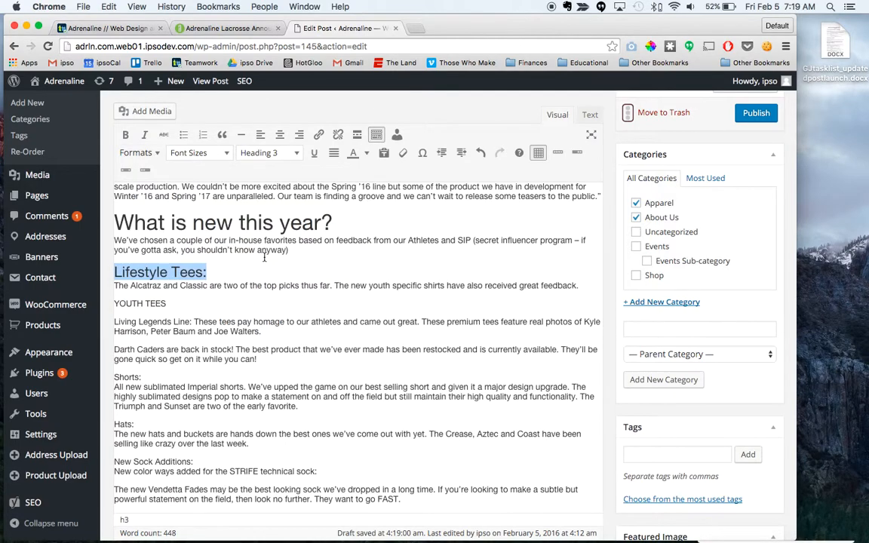
{"action": "left_click", "coordinate": [229, 274]}
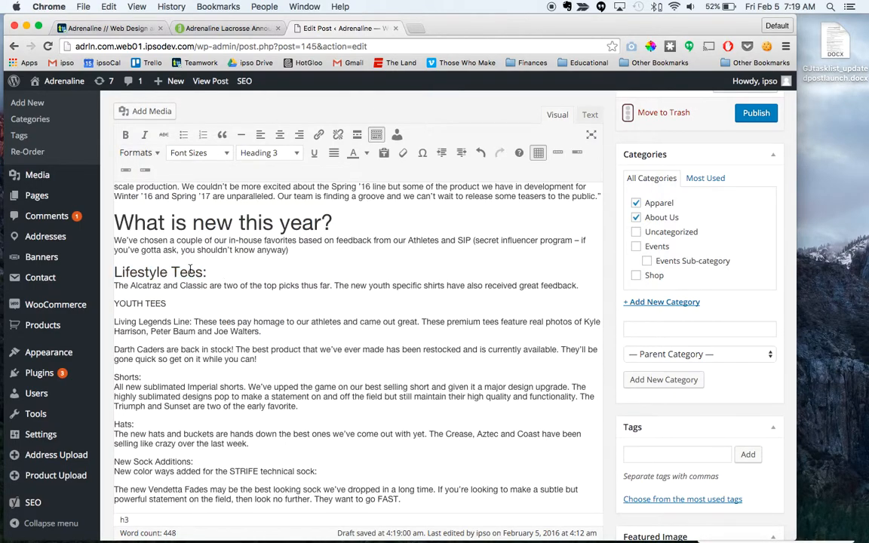
Step: Remove the Heading 3 format from the "Lifestyle Tees:" line
{"action": "scroll", "coordinate": [191, 270], "scroll_direction": "up", "scroll_amount": 2}
{"action": "left_click_drag", "start_coordinate": [207, 303], "coordinate": [114, 302]}
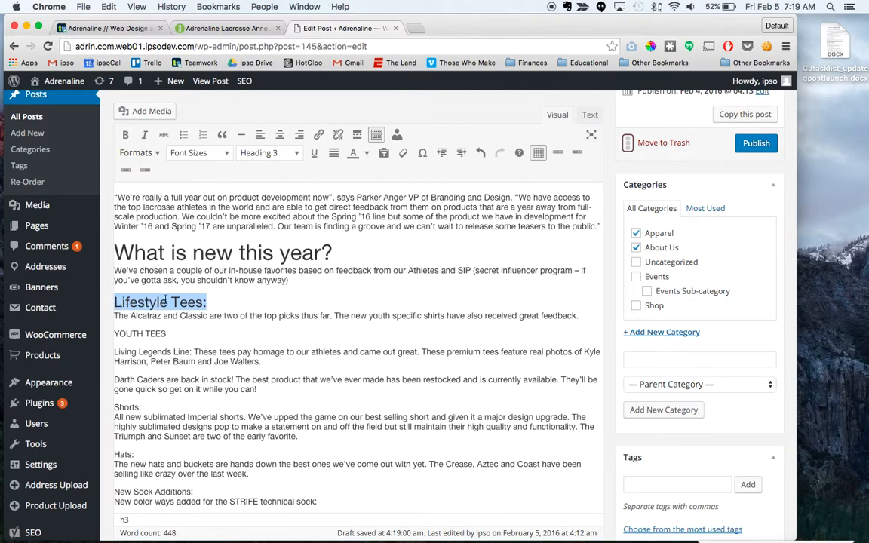
{"action": "left_click", "coordinate": [206, 300]}
{"action": "left_click", "coordinate": [115, 302]}
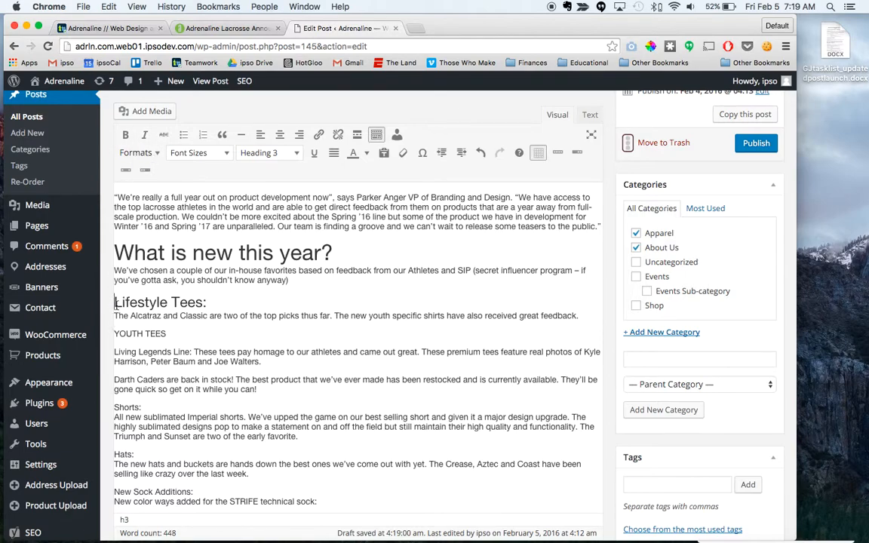
{"action": "left_click_drag", "start_coordinate": [115, 302], "coordinate": [200, 302]}
{"action": "left_click", "coordinate": [158, 153]}
{"action": "mouse_move", "coordinate": [155, 174]}
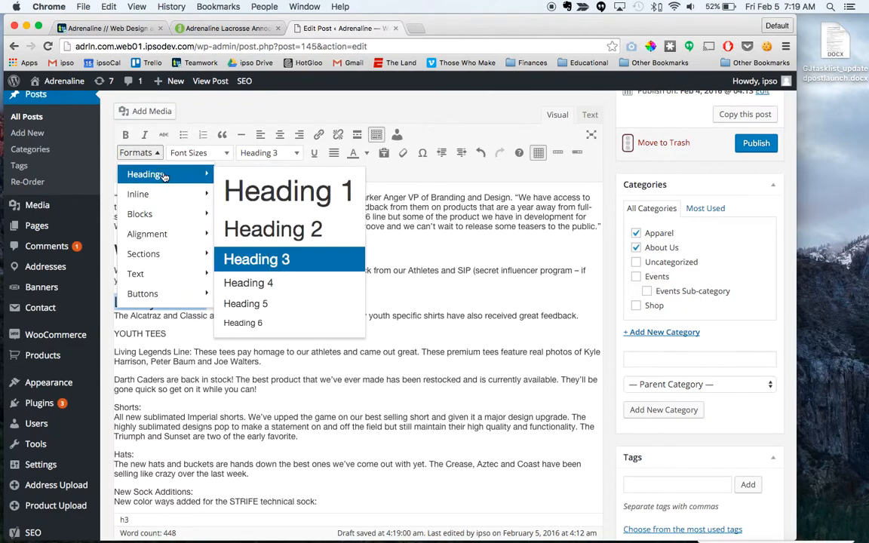
{"action": "left_click", "coordinate": [258, 259]}
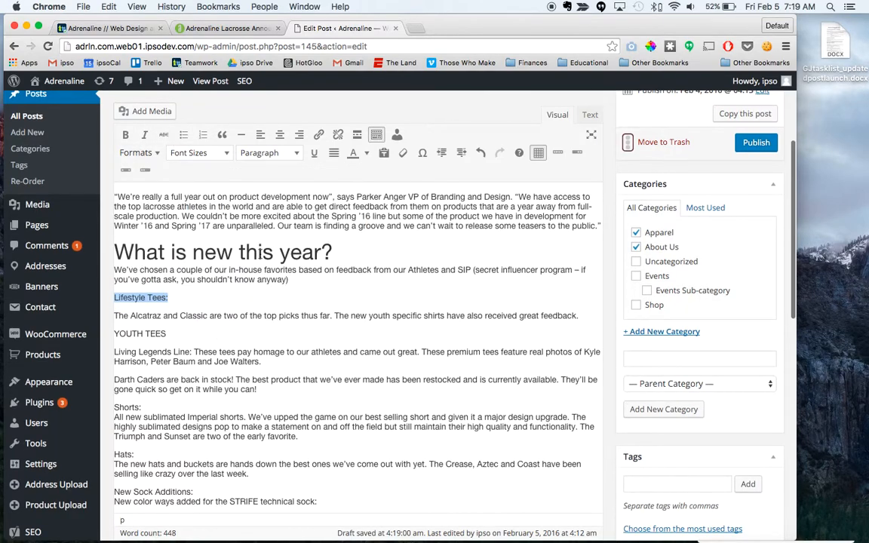
Step: Format the "Lifestyle Tees:" line as Heading 3 again, keeping its description as body text
{"action": "left_click", "coordinate": [167, 298]}
{"action": "left_click_drag", "start_coordinate": [114, 296], "coordinate": [168, 297]}
{"action": "left_click", "coordinate": [159, 153]}
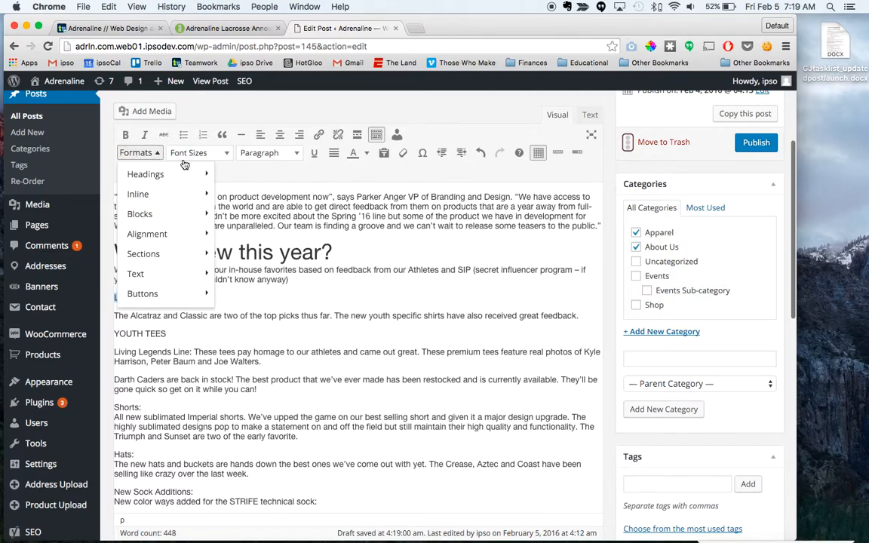
{"action": "left_click", "coordinate": [177, 153]}
{"action": "left_click", "coordinate": [139, 155]}
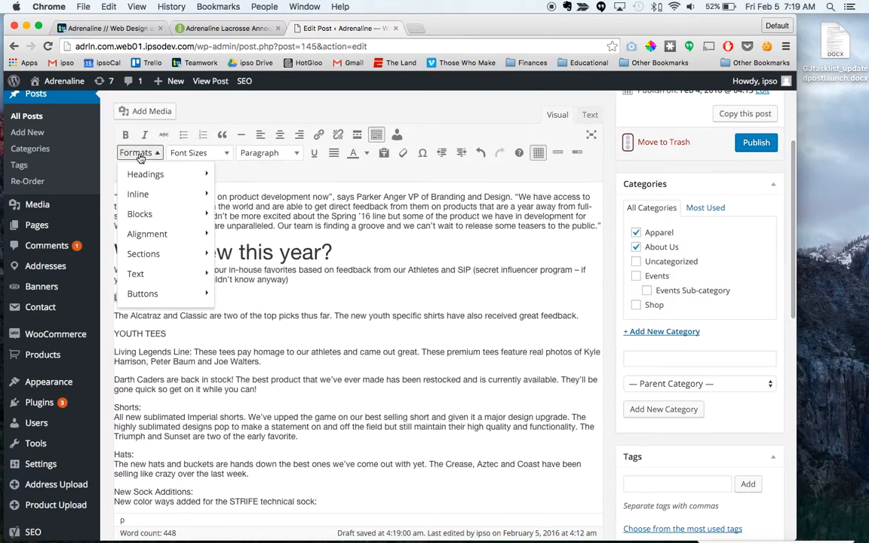
{"action": "mouse_move", "coordinate": [155, 174]}
{"action": "left_click", "coordinate": [263, 260]}
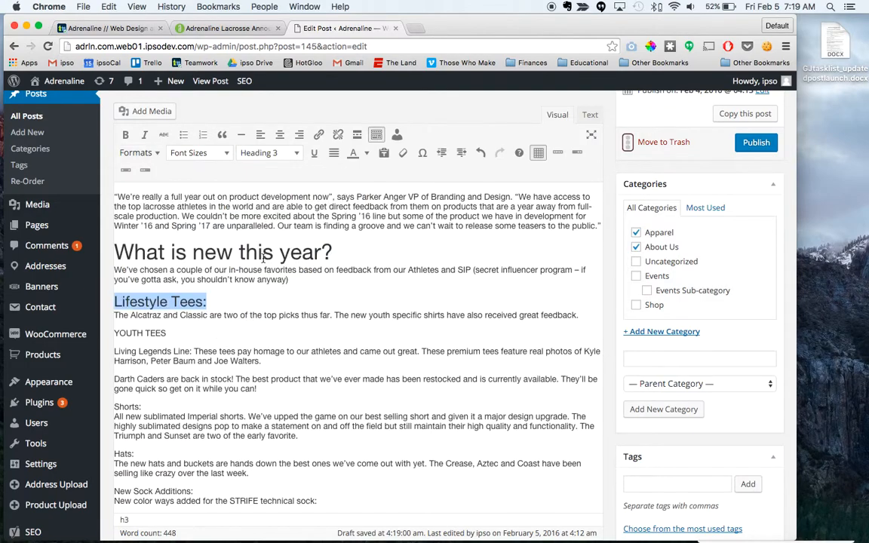
{"action": "left_click", "coordinate": [213, 301]}
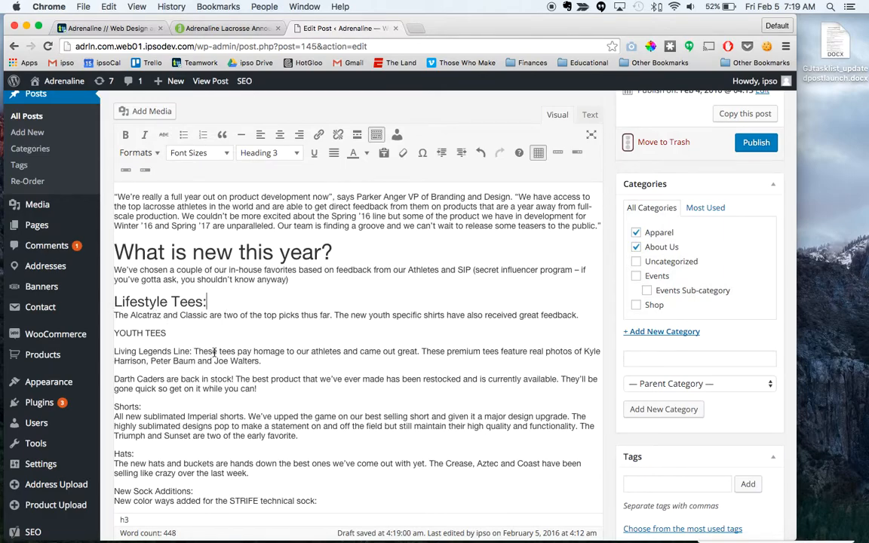
Step: Insert an empty line after the Lifestyle Tees description, above "YOUTH TEES"
{"action": "scroll", "coordinate": [179, 317], "scroll_direction": "down", "scroll_amount": 2}
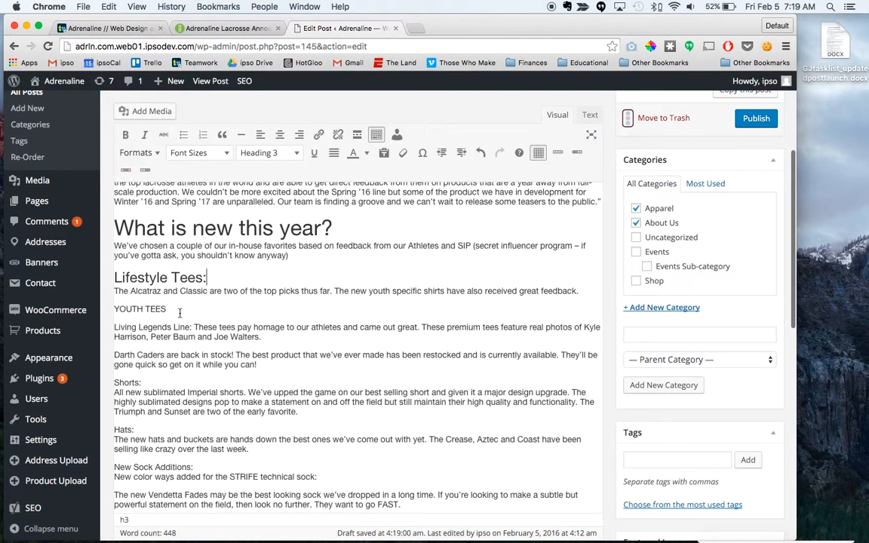
{"action": "scroll", "coordinate": [179, 317], "scroll_direction": "up", "scroll_amount": 1}
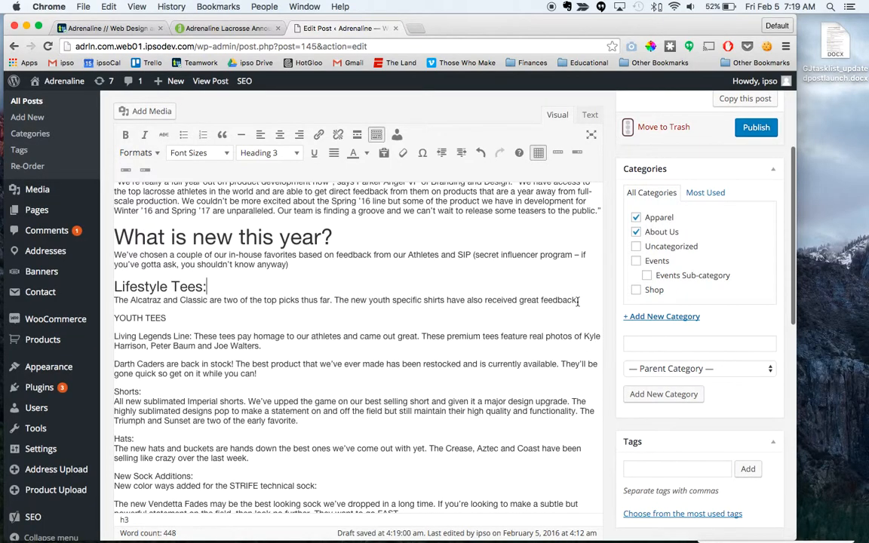
{"action": "left_click", "coordinate": [587, 301]}
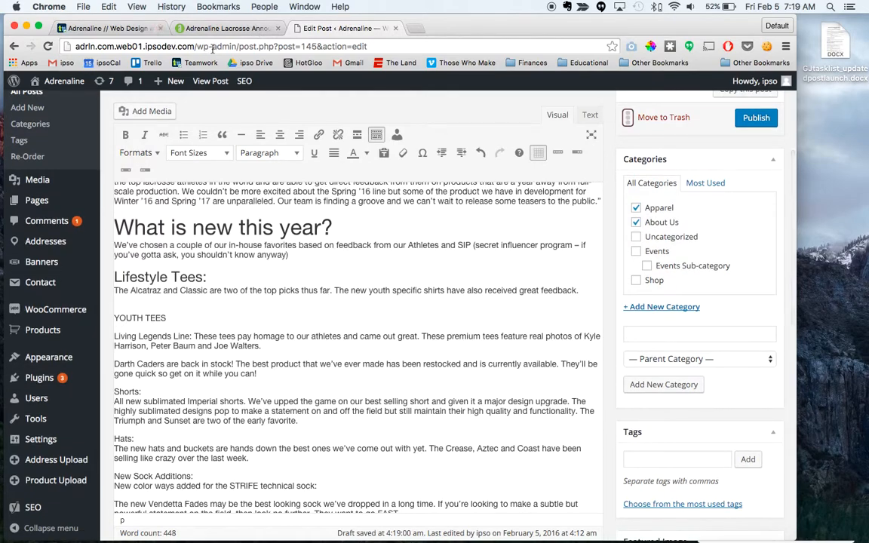
Step: Save the blue Adrenaline Lacrosse tee image from the live article's Lifestyle Tees section to the desktop
{"action": "left_click", "coordinate": [228, 28]}
{"action": "left_click", "coordinate": [309, 295]}
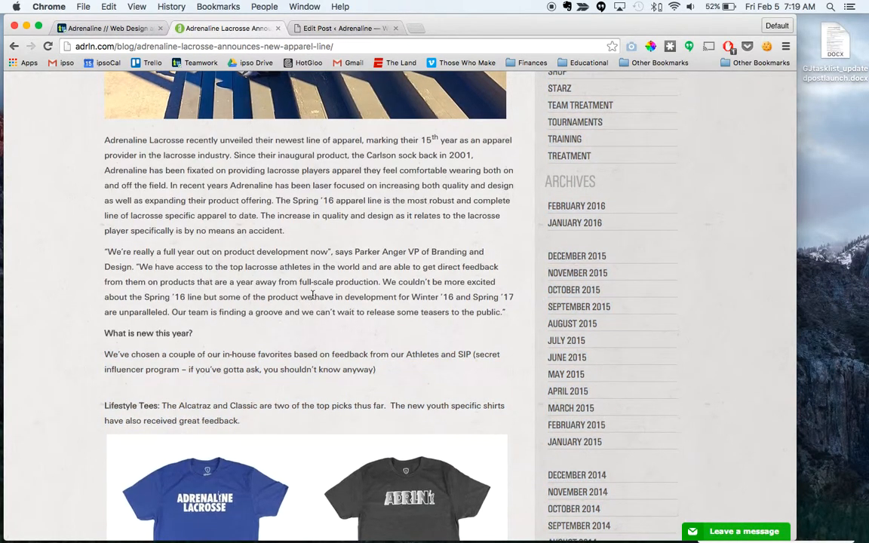
{"action": "scroll", "coordinate": [309, 296], "scroll_direction": "down", "scroll_amount": 5}
{"action": "left_click_drag", "start_coordinate": [238, 249], "coordinate": [846, 194]}
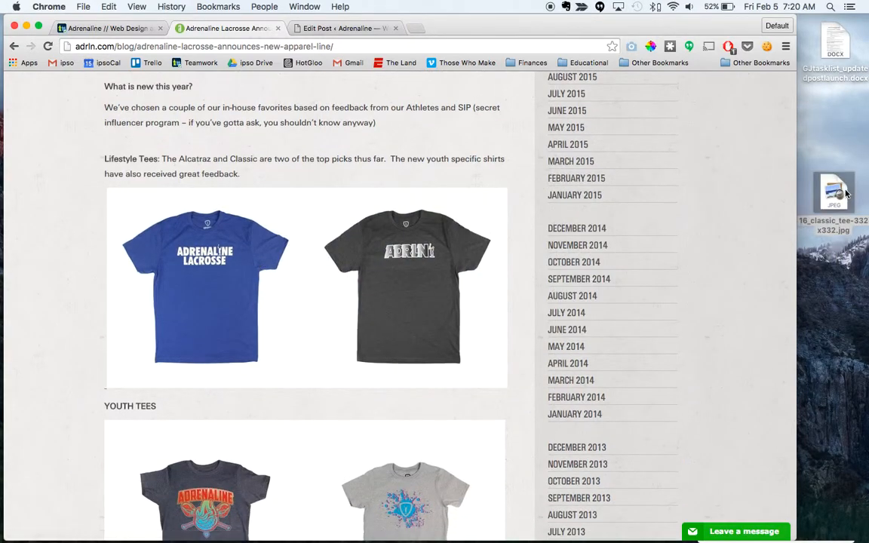
Step: Rename the blue tee image file on the desktop as blog_20160204_lifestyletees.jpg
{"action": "left_click", "coordinate": [822, 230]}
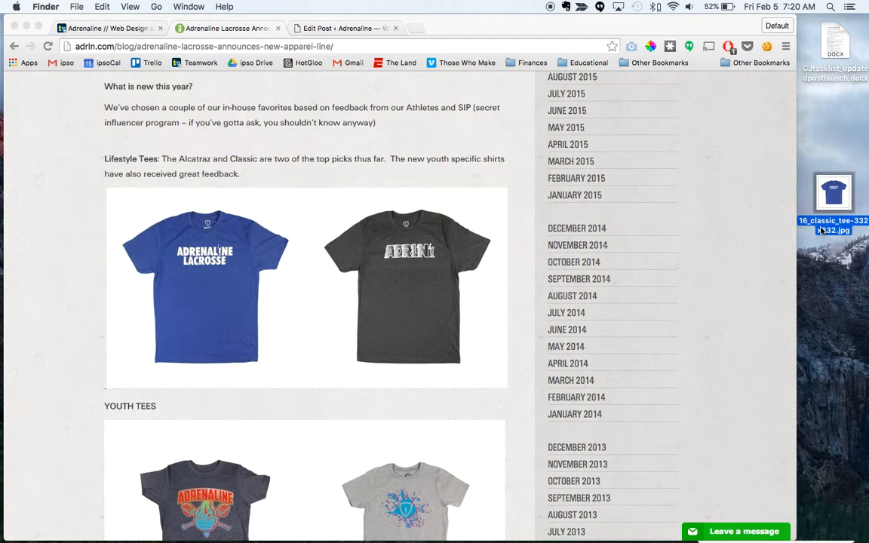
{"action": "left_click", "coordinate": [823, 231]}
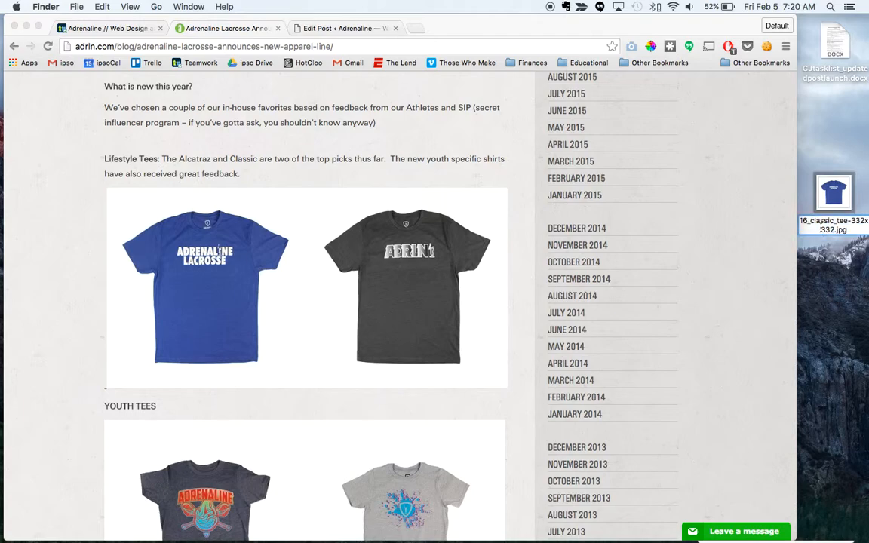
{"action": "left_click", "coordinate": [843, 262]}
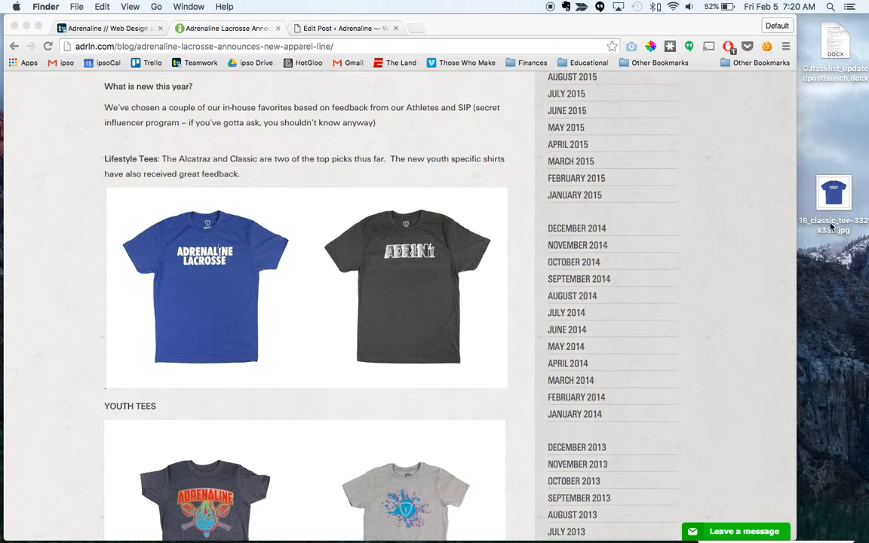
{"action": "left_click", "coordinate": [832, 226]}
{"action": "key", "text": "Return"}
{"action": "type", "text": "b"}
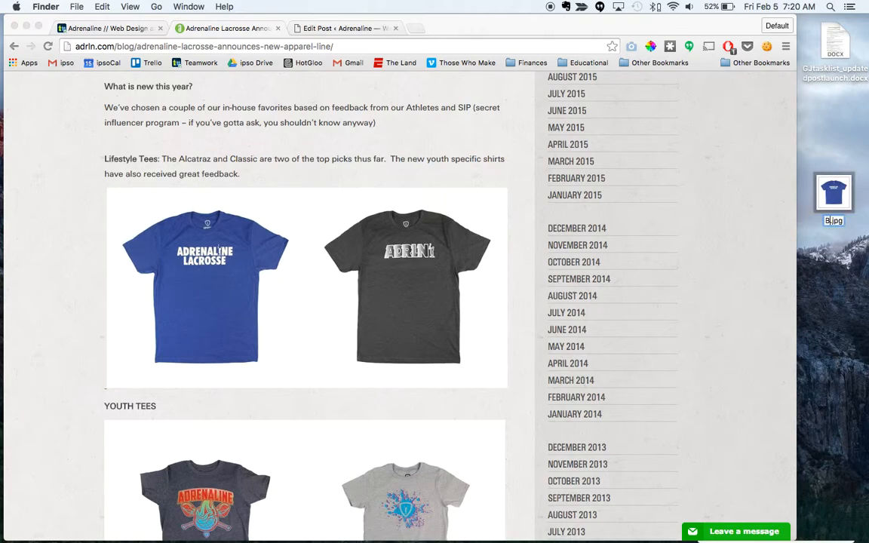
{"action": "type", "text": "log_"}
{"action": "type", "text": "20160204"}
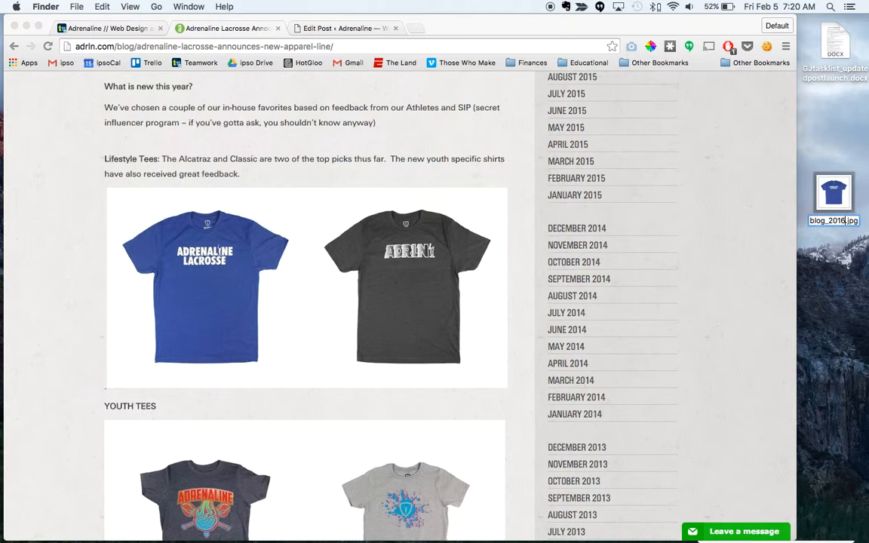
{"action": "type", "text": "_"}
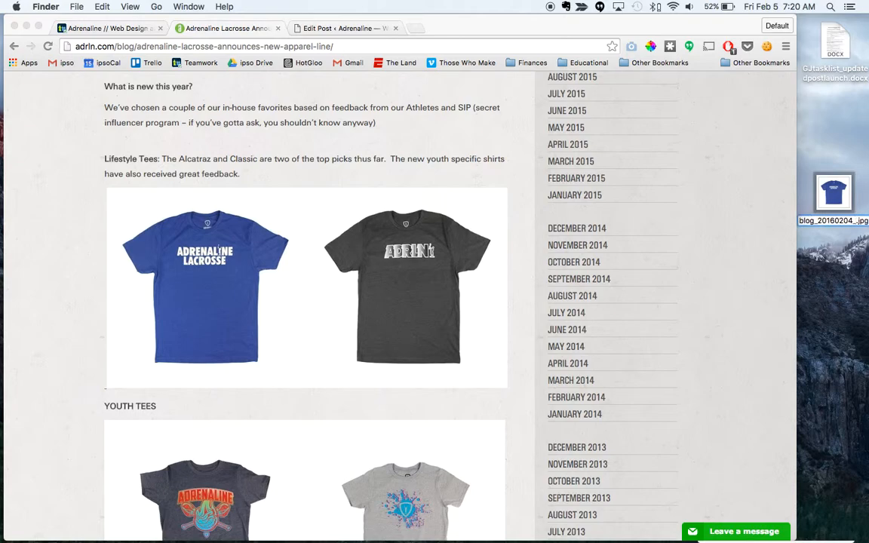
{"action": "type", "text": "lifestyletees"}
{"action": "key", "text": "Return"}
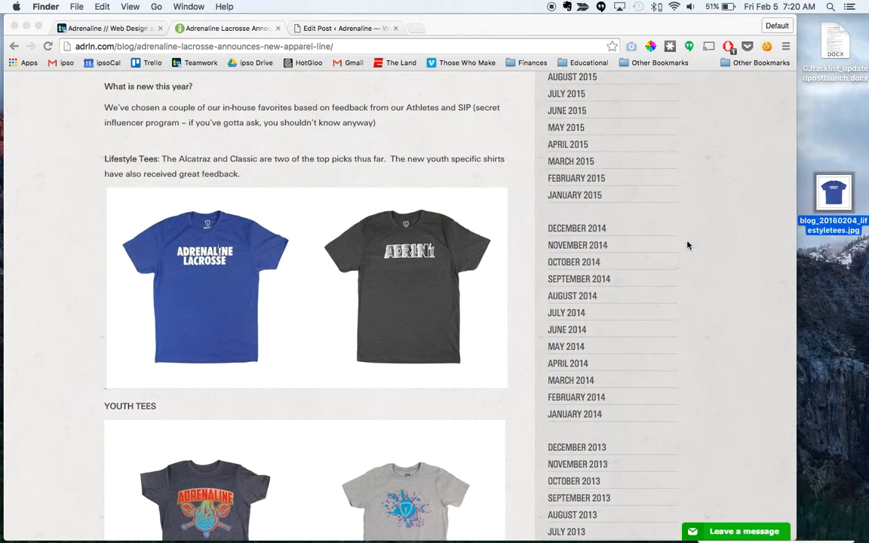
Step: Save the dark grey Alcatraz tee image from the live article to the desktop
{"action": "left_click", "coordinate": [343, 28]}
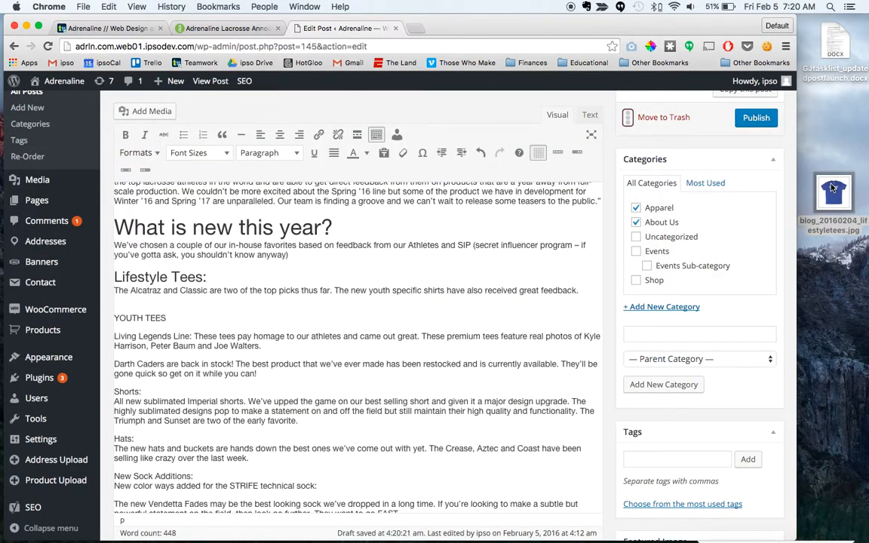
{"action": "left_click", "coordinate": [179, 29]}
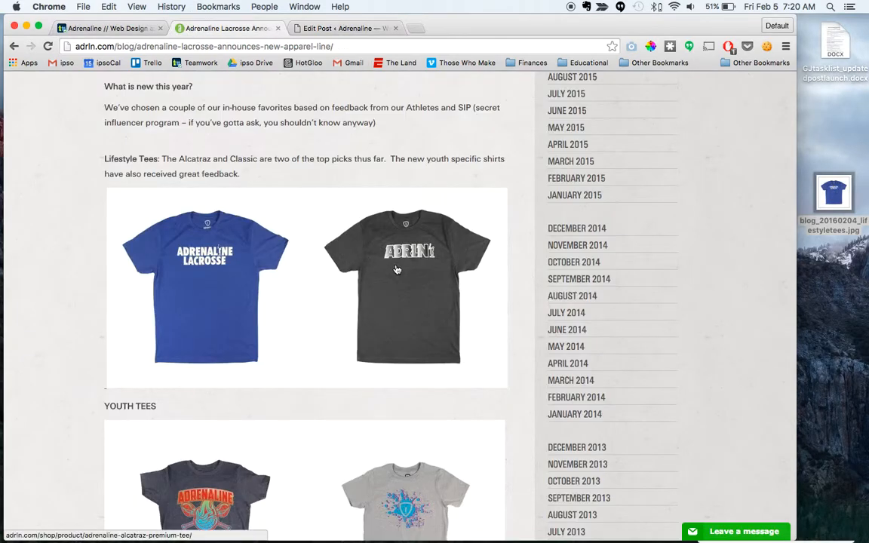
{"action": "left_click_drag", "start_coordinate": [362, 269], "coordinate": [828, 283]}
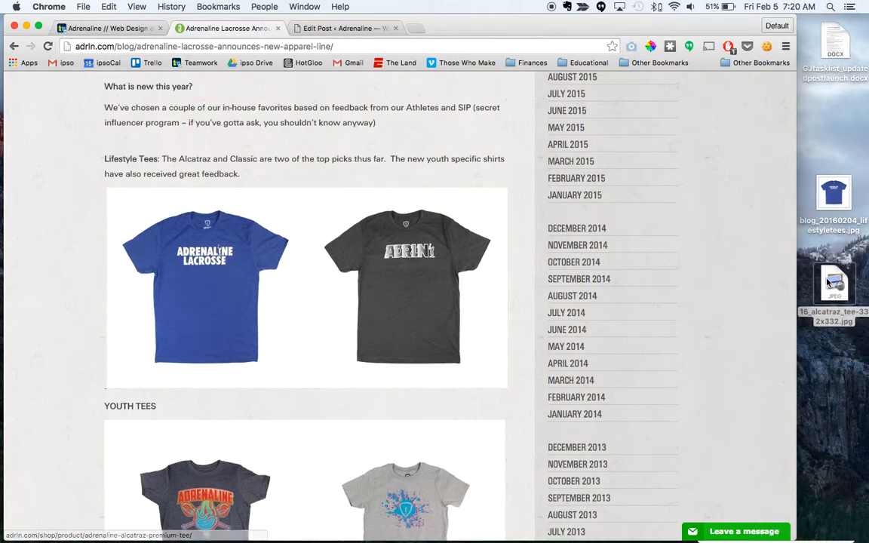
Step: Rename the dark grey tee image file on the desktop as blog_20160204_lifestyletees2.jpg
{"action": "left_click", "coordinate": [828, 319]}
{"action": "key", "text": "Return"}
{"action": "type", "text": "blog_"}
{"action": "type", "text": "2015"}
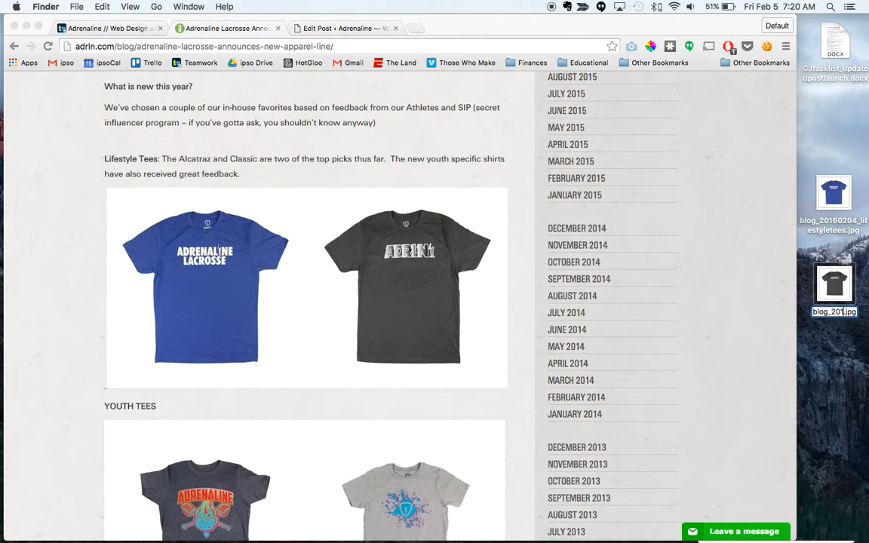
{"action": "type", "text": "02"}
{"action": "type", "text": "04"}
{"action": "type", "text": "_"}
{"action": "type", "text": "lifestylet"}
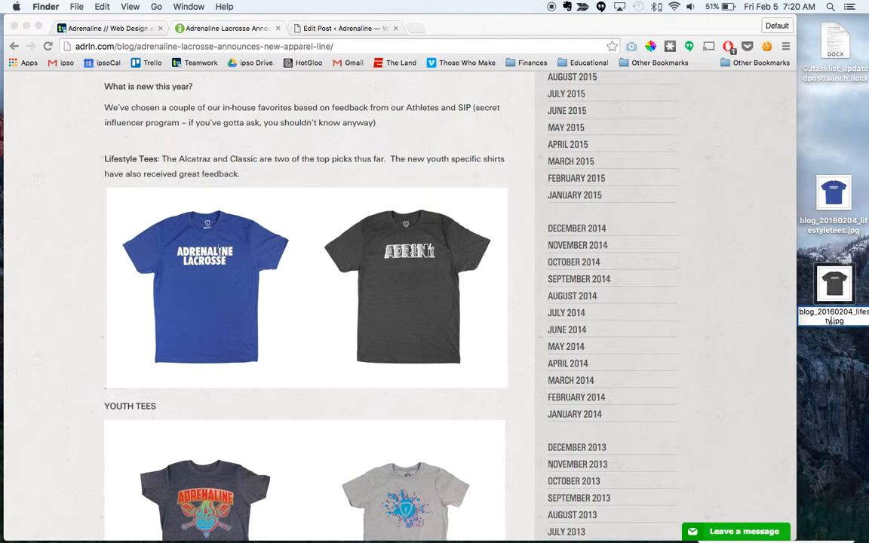
{"action": "type", "text": "ees2"}
{"action": "key", "text": "Return"}
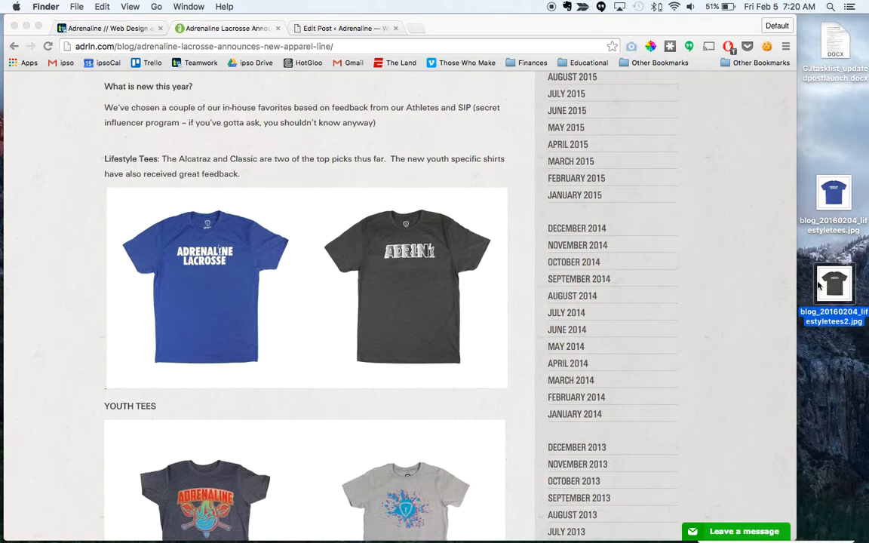
Step: Return to the post being edited and upload blog_20160204_lifestyletees.jpg from the desktop to its media library
{"action": "left_click", "coordinate": [364, 28]}
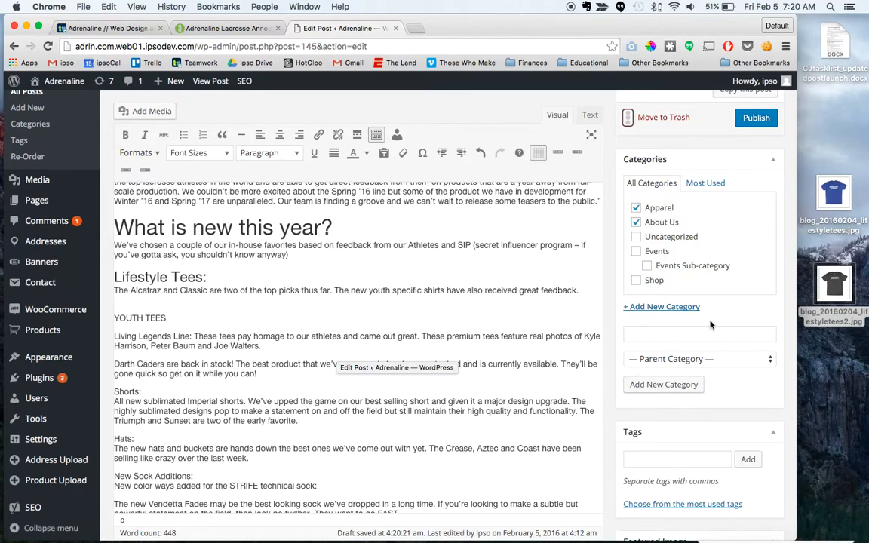
{"action": "left_click_drag", "start_coordinate": [841, 191], "coordinate": [842, 211]}
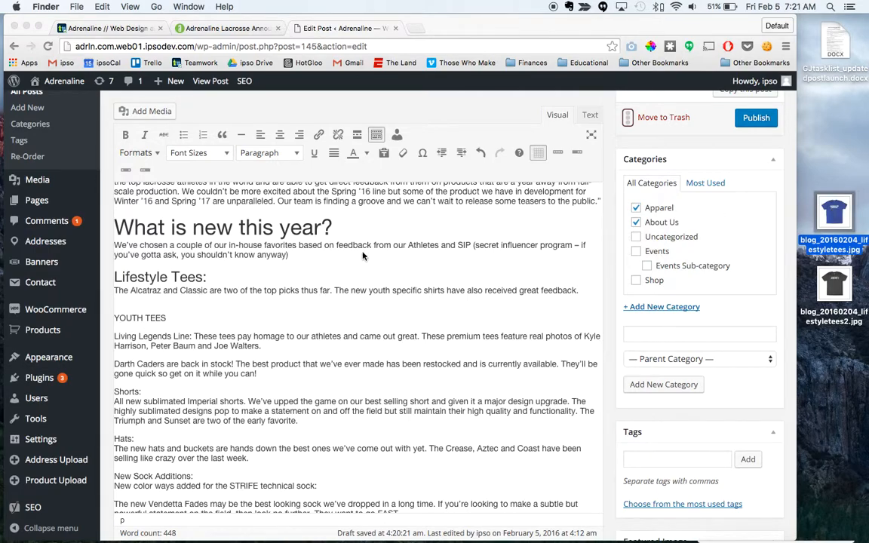
{"action": "left_click", "coordinate": [147, 110]}
{"action": "left_click", "coordinate": [142, 111]}
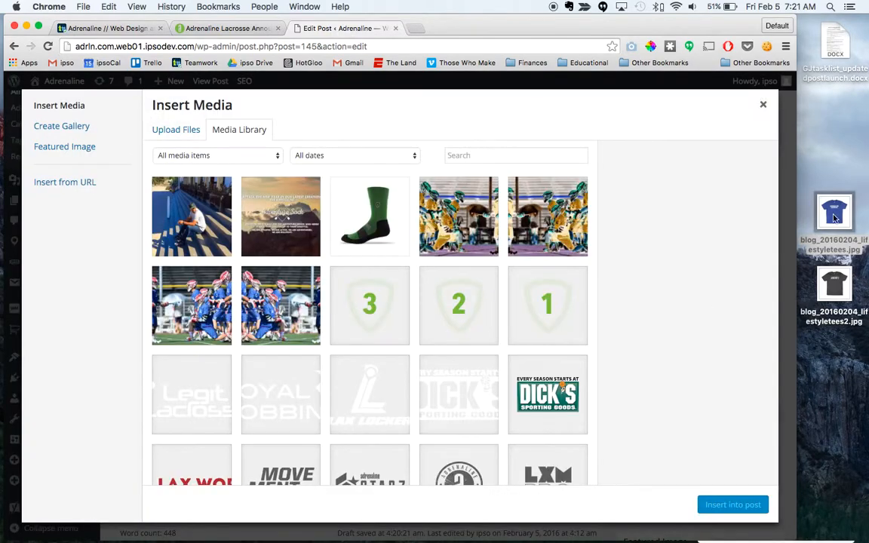
{"action": "left_click_drag", "start_coordinate": [841, 211], "coordinate": [268, 289]}
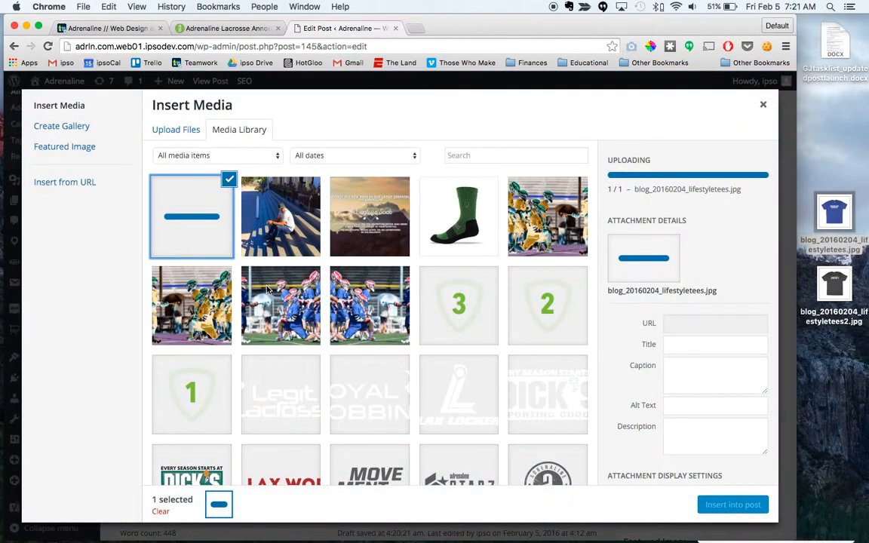
Step: Insert the uploaded blue tee image into the post at full size 332 × 332, aligned Left and linked to its Media File
{"action": "scroll", "coordinate": [446, 369], "scroll_direction": "down", "scroll_amount": 3}
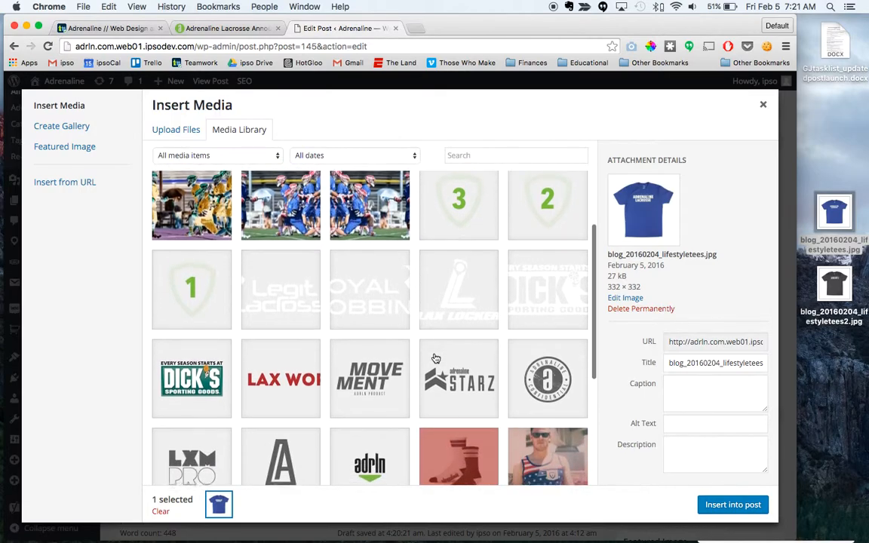
{"action": "scroll", "coordinate": [452, 375], "scroll_direction": "up", "scroll_amount": 3}
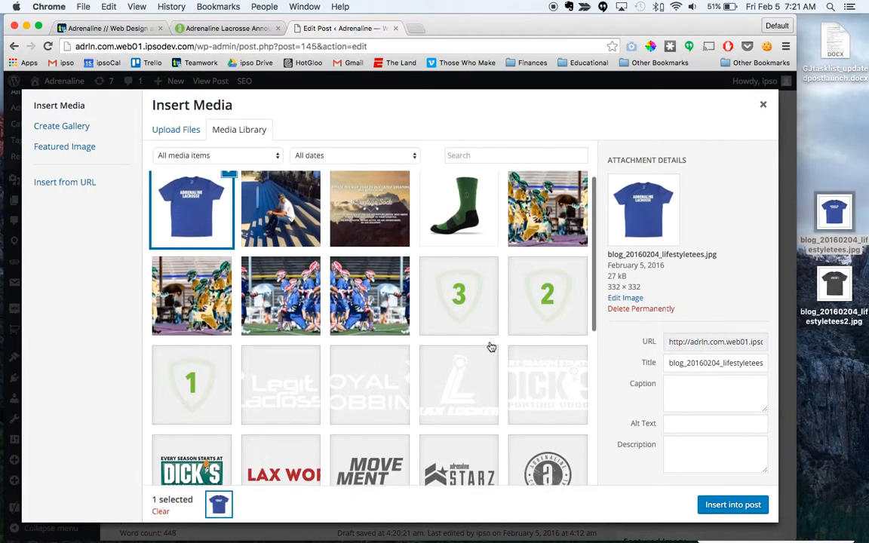
{"action": "scroll", "coordinate": [691, 400], "scroll_direction": "down", "scroll_amount": 3}
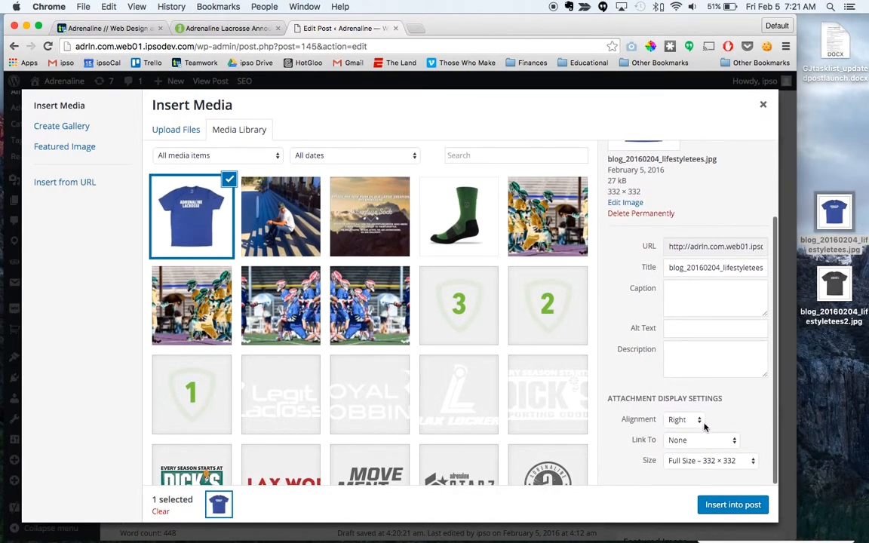
{"action": "left_click", "coordinate": [694, 421]}
{"action": "left_click", "coordinate": [682, 407]}
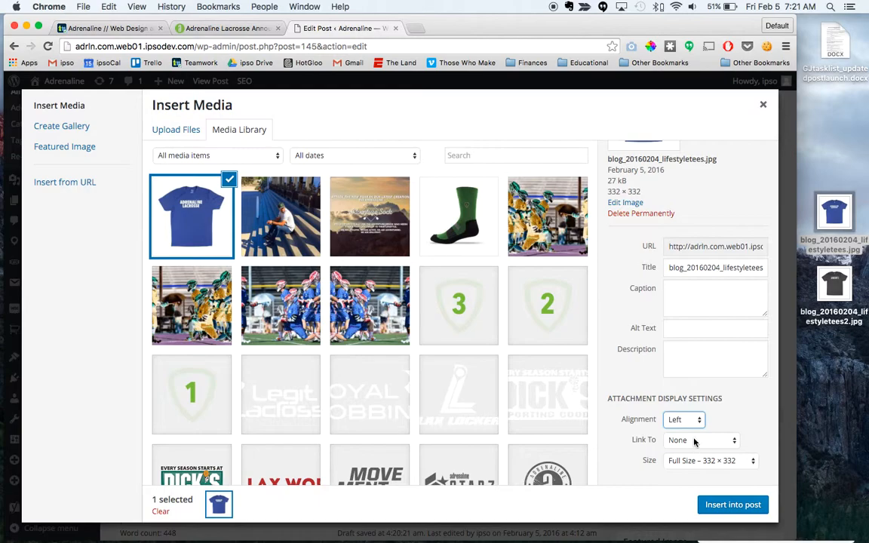
{"action": "left_click", "coordinate": [696, 442]}
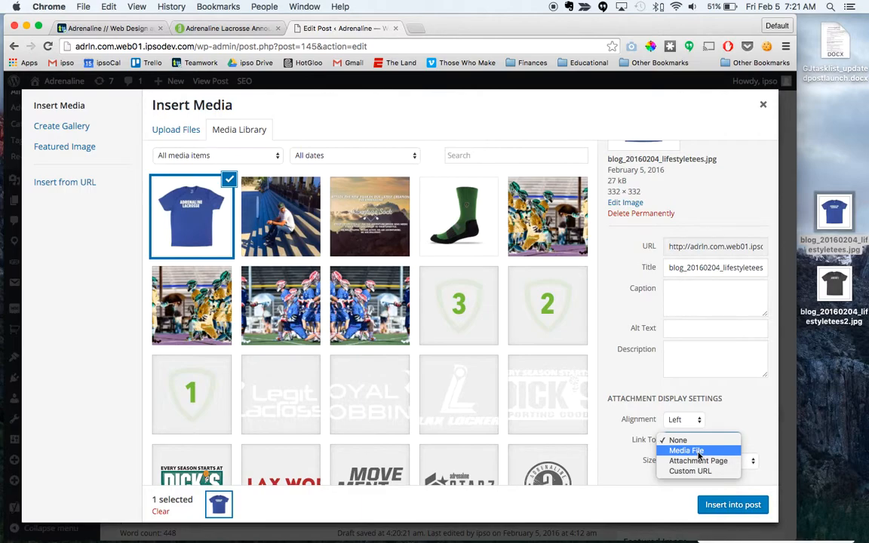
{"action": "left_click", "coordinate": [692, 451]}
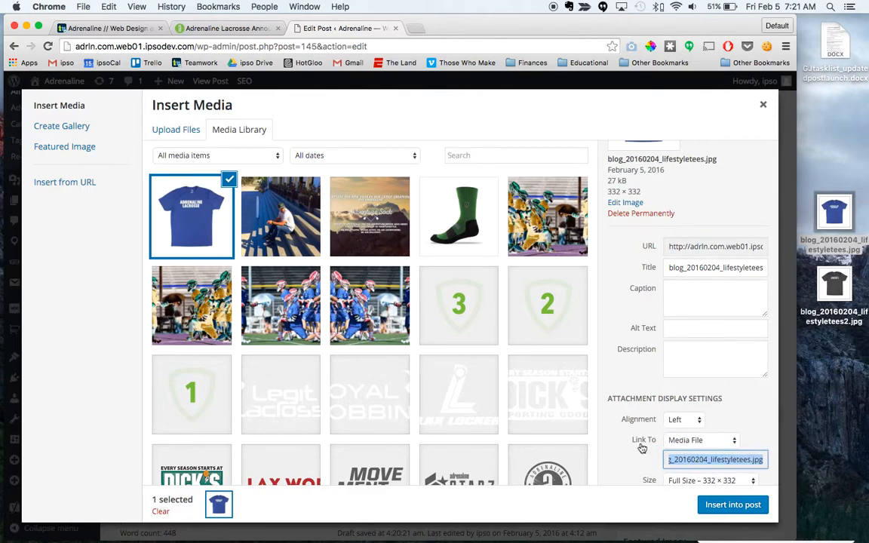
{"action": "scroll", "coordinate": [643, 449], "scroll_direction": "down", "scroll_amount": 1}
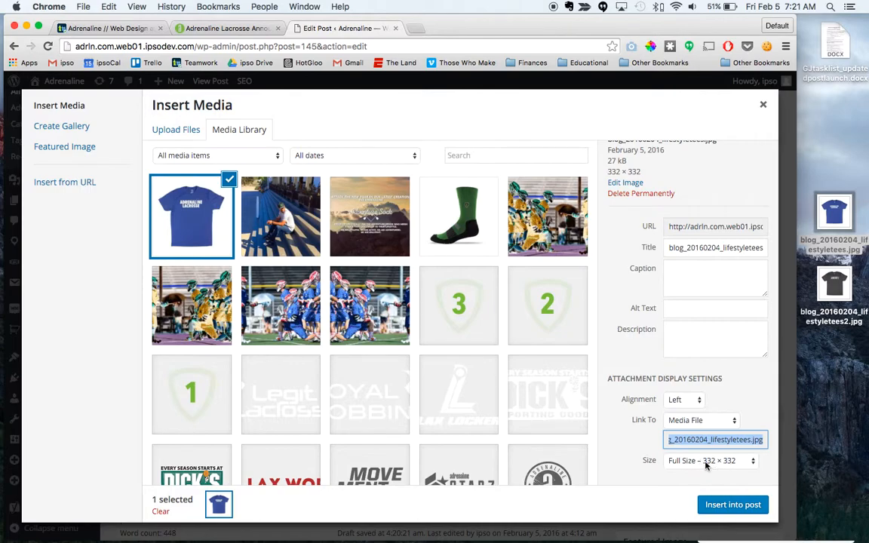
{"action": "left_click", "coordinate": [742, 509]}
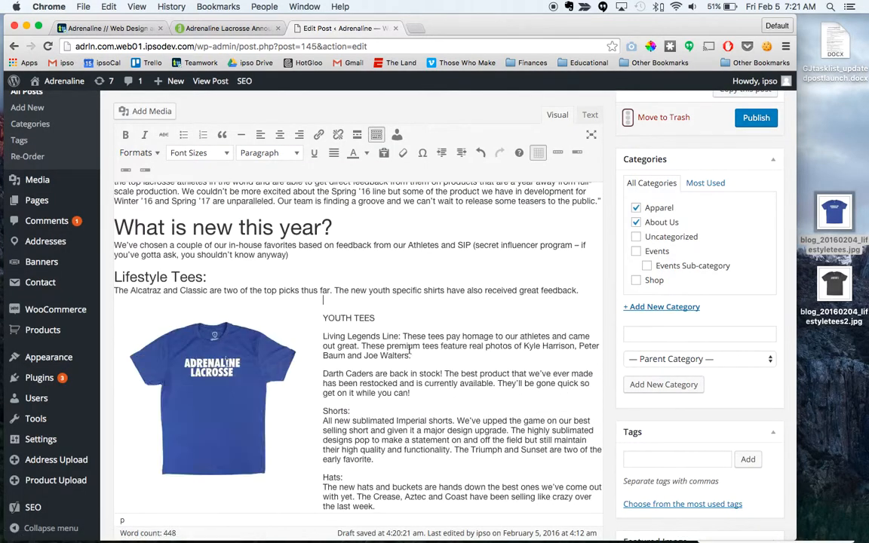
Step: Set the inserted blue tee image's link to open in a new tab
{"action": "left_click", "coordinate": [218, 347]}
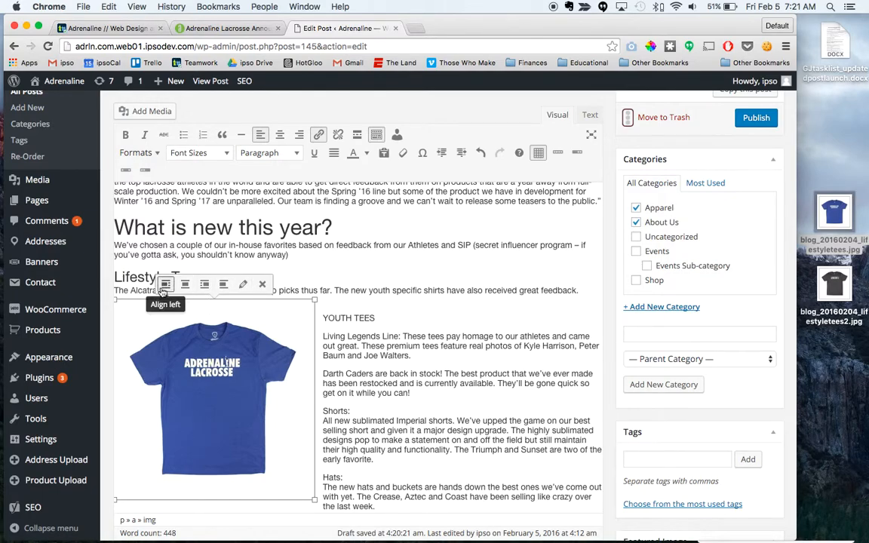
{"action": "left_click", "coordinate": [243, 284]}
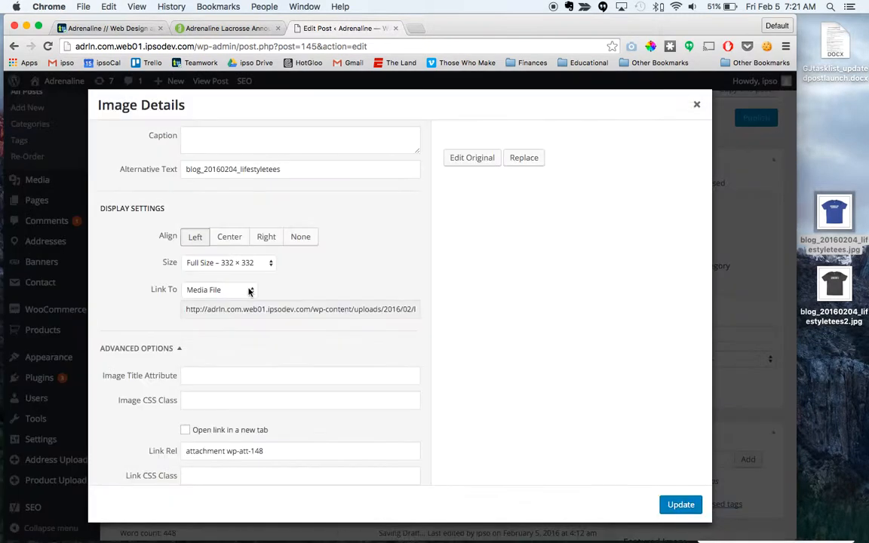
{"action": "scroll", "coordinate": [207, 374], "scroll_direction": "down", "scroll_amount": 1}
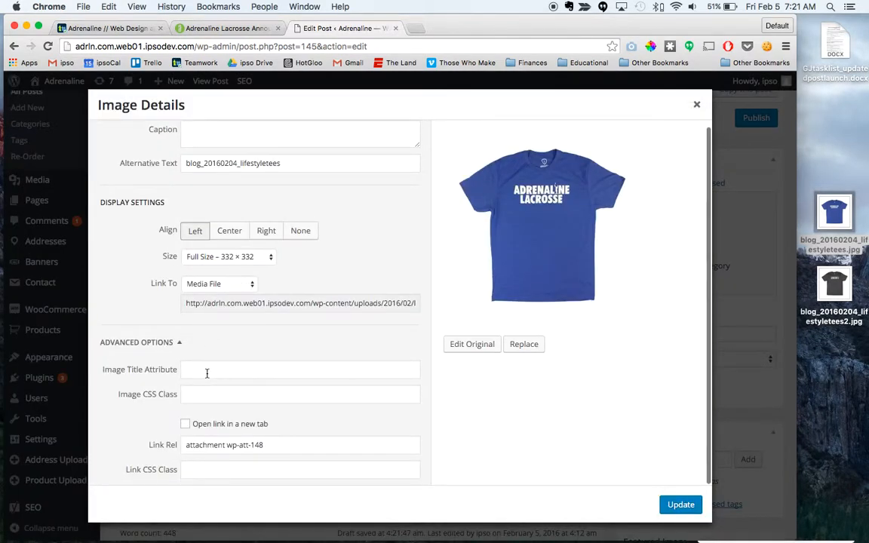
{"action": "left_click", "coordinate": [184, 425]}
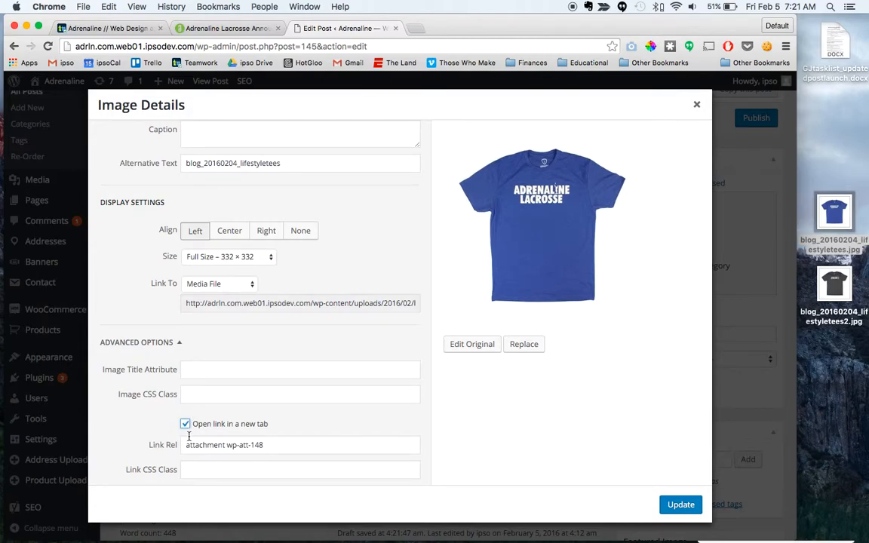
{"action": "left_click", "coordinate": [680, 505]}
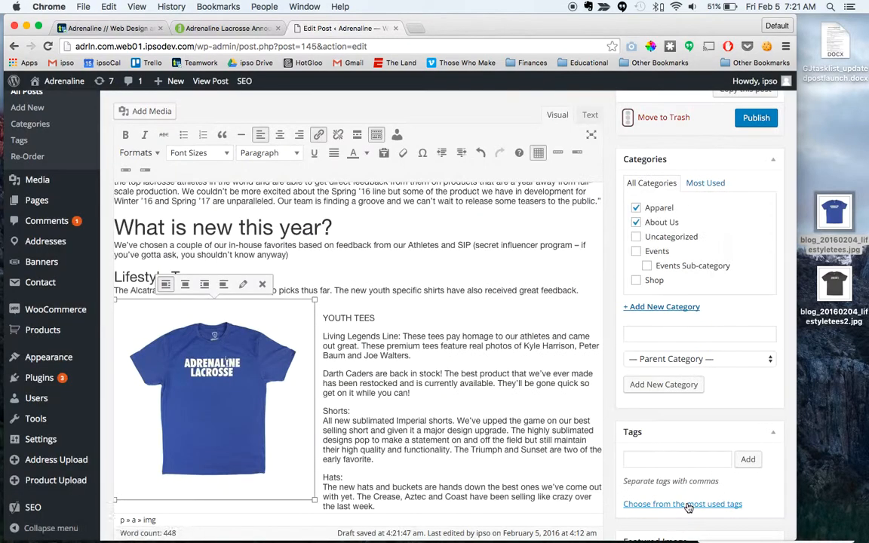
Step: Place the insertion point before YOUTH TEES and upload blog_20160204_lifestyletees2.jpg from the desktop to the post's media library
{"action": "left_click", "coordinate": [322, 317]}
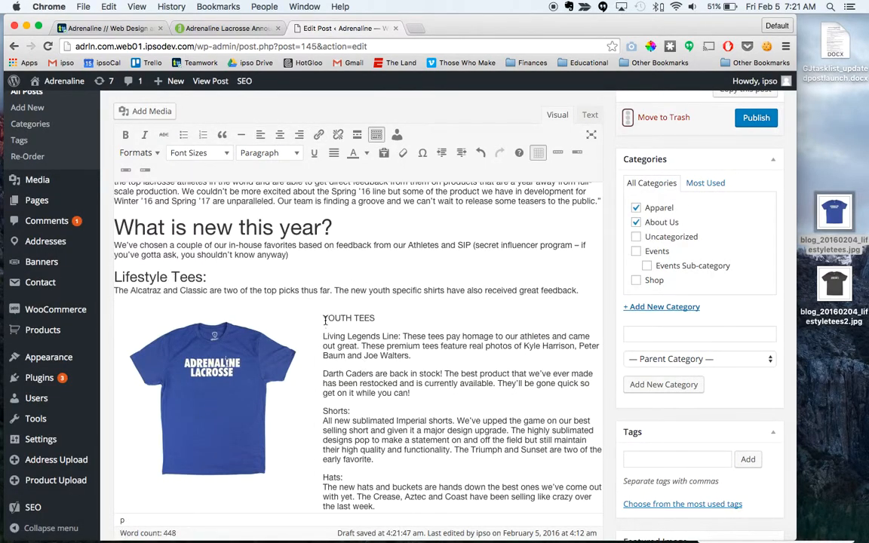
{"action": "left_click", "coordinate": [127, 111]}
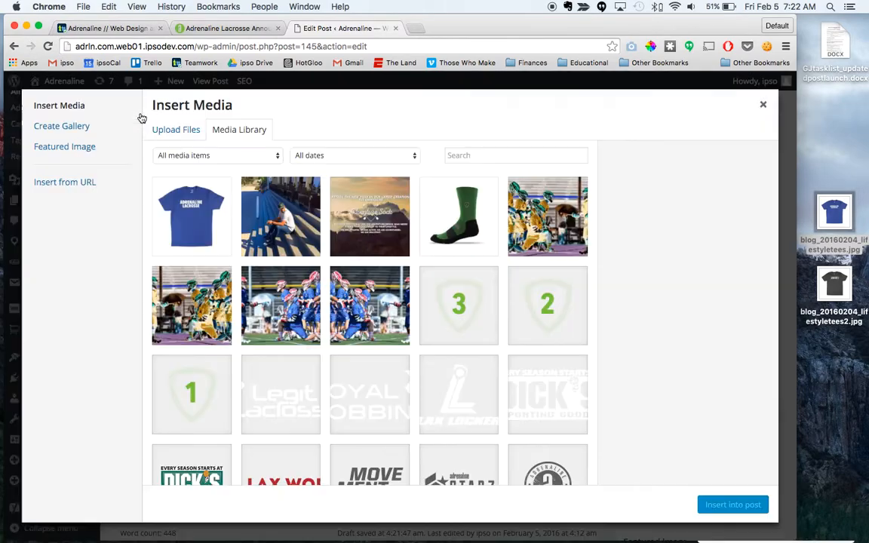
{"action": "left_click_drag", "start_coordinate": [835, 282], "coordinate": [229, 256]}
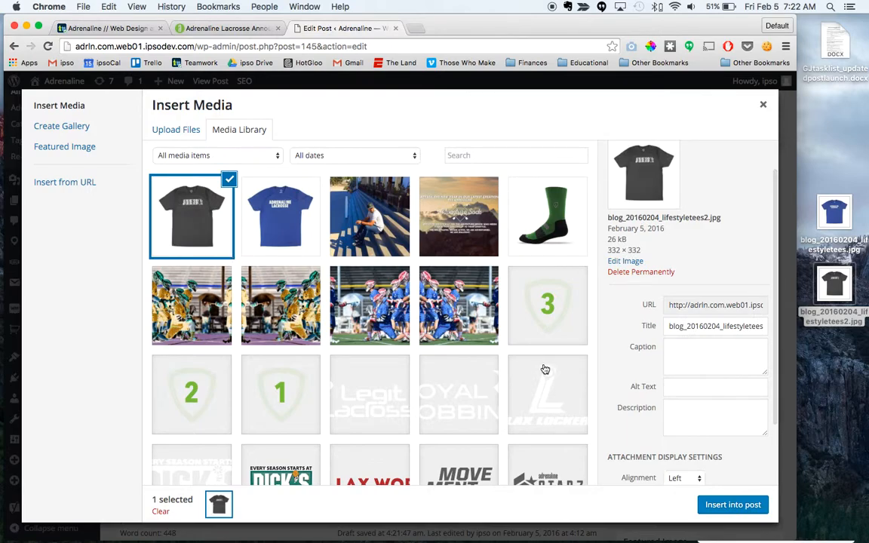
Step: Insert the dark grey tee image before YOUTH TEES at full size, aligned Right and linked to its Media File
{"action": "scroll", "coordinate": [443, 367], "scroll_direction": "down", "scroll_amount": 5}
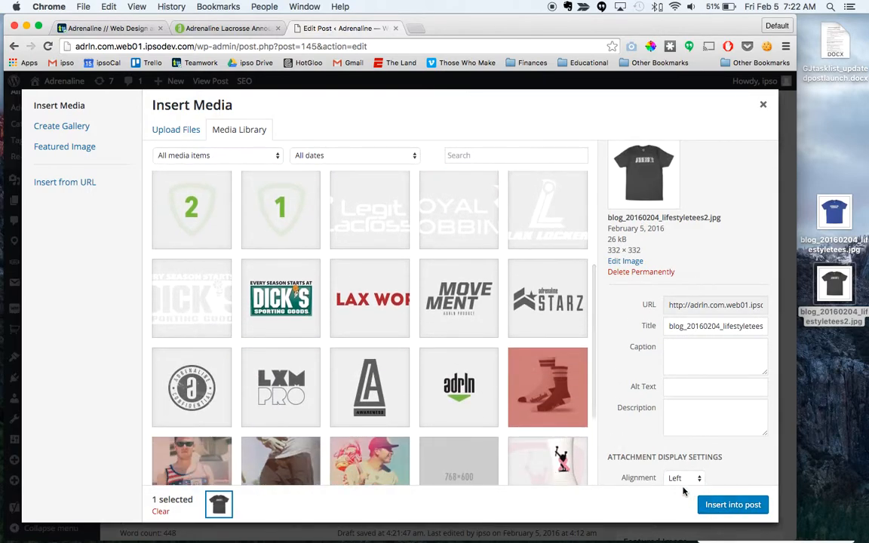
{"action": "left_click", "coordinate": [683, 478]}
{"action": "left_click", "coordinate": [684, 498]}
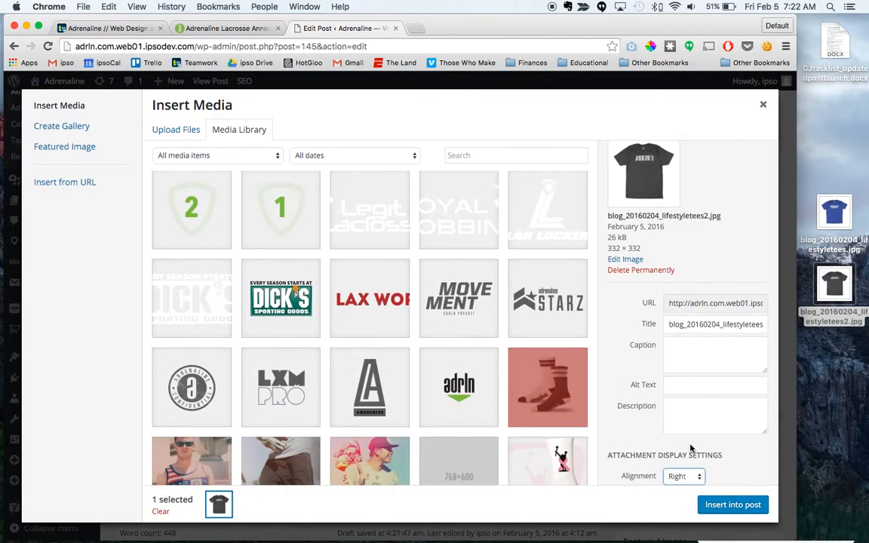
{"action": "scroll", "coordinate": [621, 399], "scroll_direction": "down", "scroll_amount": 2}
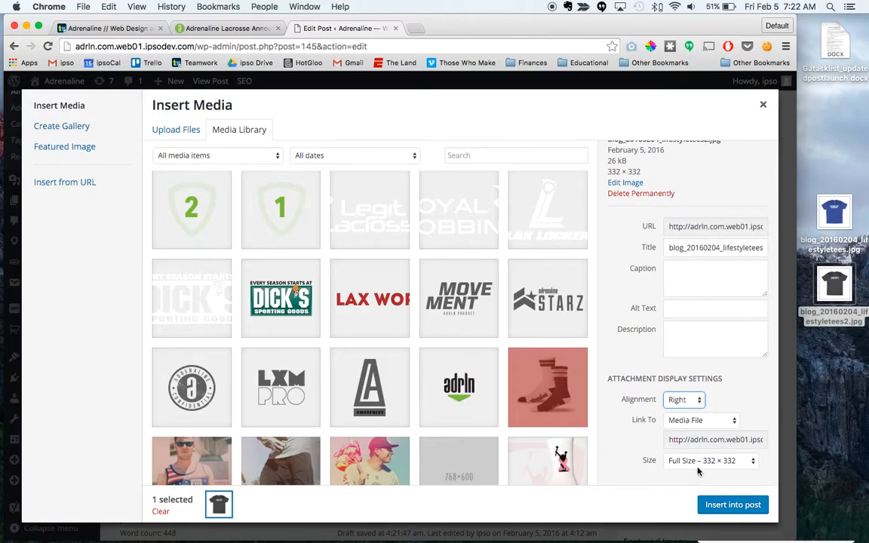
{"action": "left_click", "coordinate": [748, 509]}
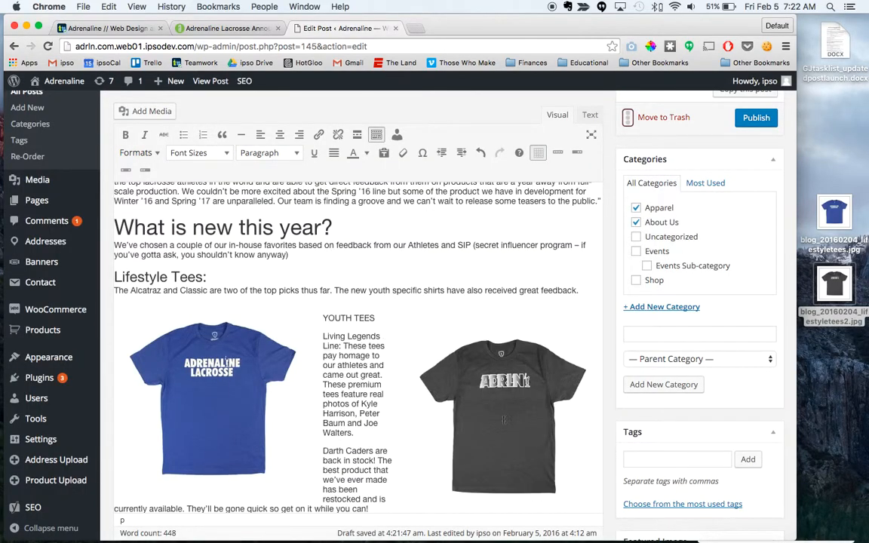
Step: Preview the draft post and examine how the text flows around the two tee images
{"action": "scroll", "coordinate": [504, 420], "scroll_direction": "down", "scroll_amount": 2}
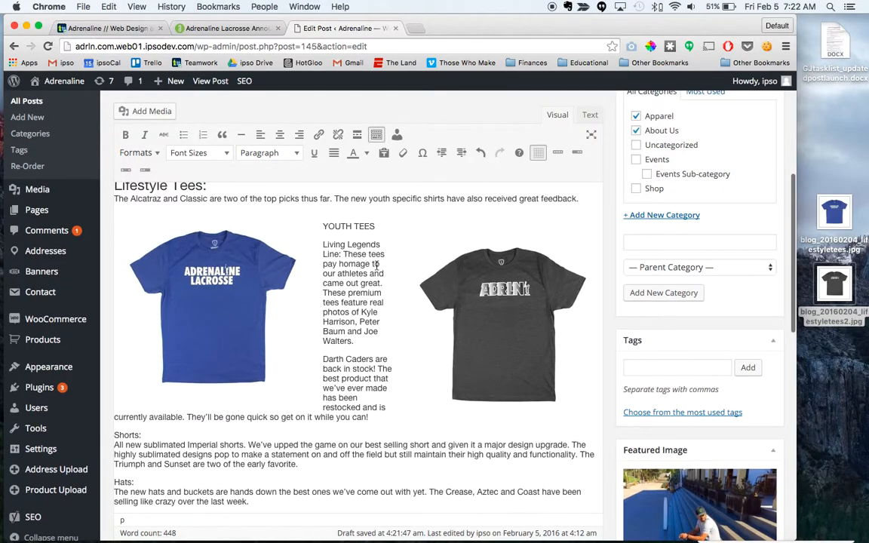
{"action": "scroll", "coordinate": [467, 310], "scroll_direction": "up", "scroll_amount": 4}
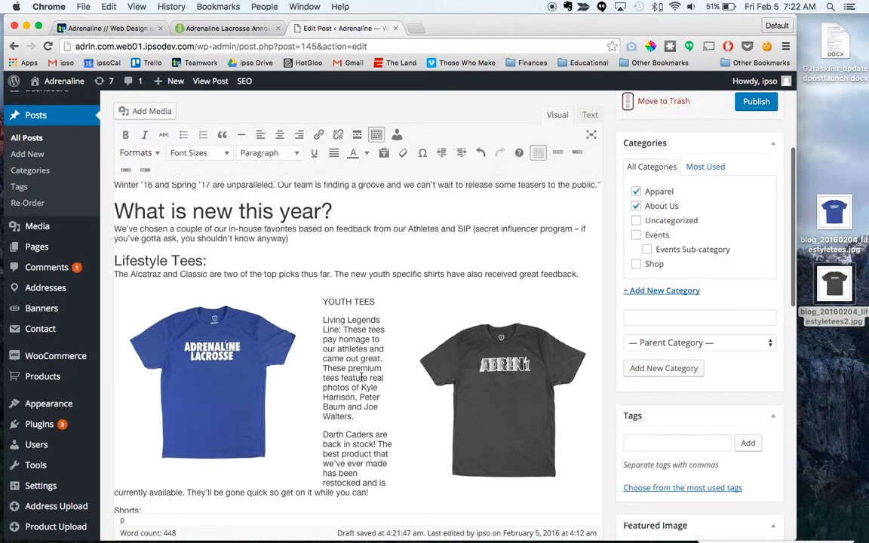
{"action": "scroll", "coordinate": [361, 377], "scroll_direction": "down", "scroll_amount": 3}
{"action": "scroll", "coordinate": [408, 340], "scroll_direction": "up", "scroll_amount": 8}
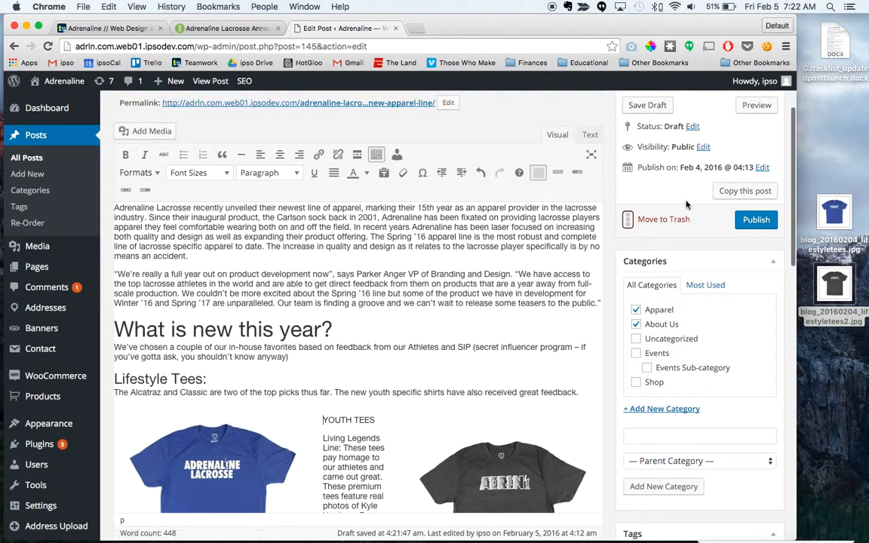
{"action": "left_click", "coordinate": [757, 105]}
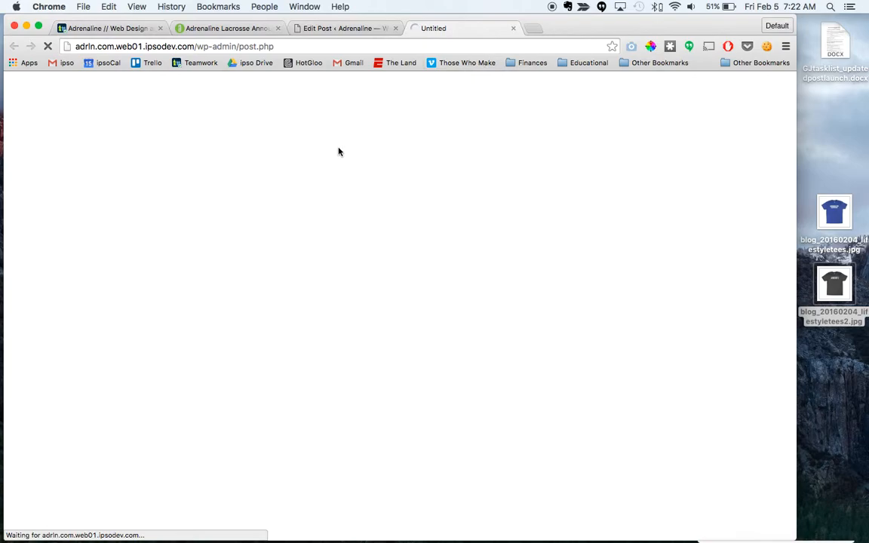
{"action": "scroll", "coordinate": [285, 336], "scroll_direction": "down", "scroll_amount": 4}
{"action": "scroll", "coordinate": [286, 336], "scroll_direction": "down", "scroll_amount": 1}
{"action": "scroll", "coordinate": [302, 279], "scroll_direction": "up", "scroll_amount": 1}
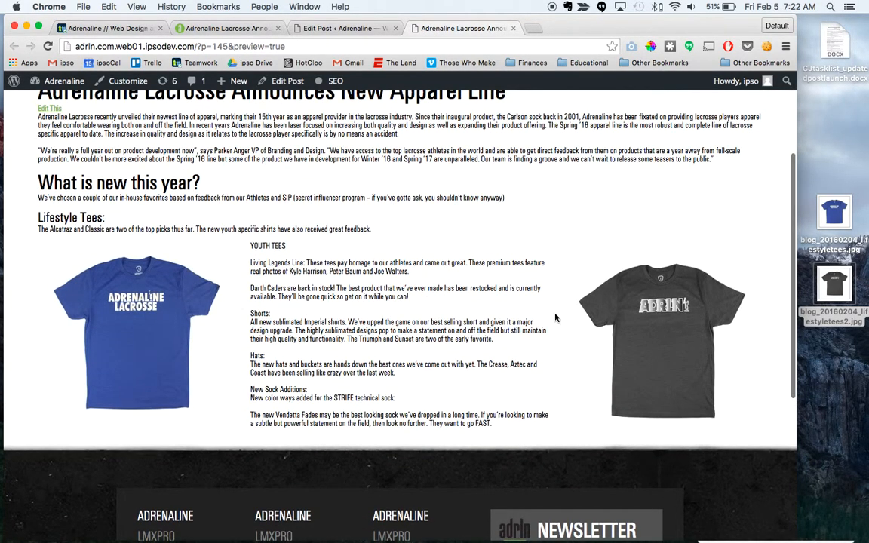
{"action": "scroll", "coordinate": [459, 295], "scroll_direction": "up", "scroll_amount": 5}
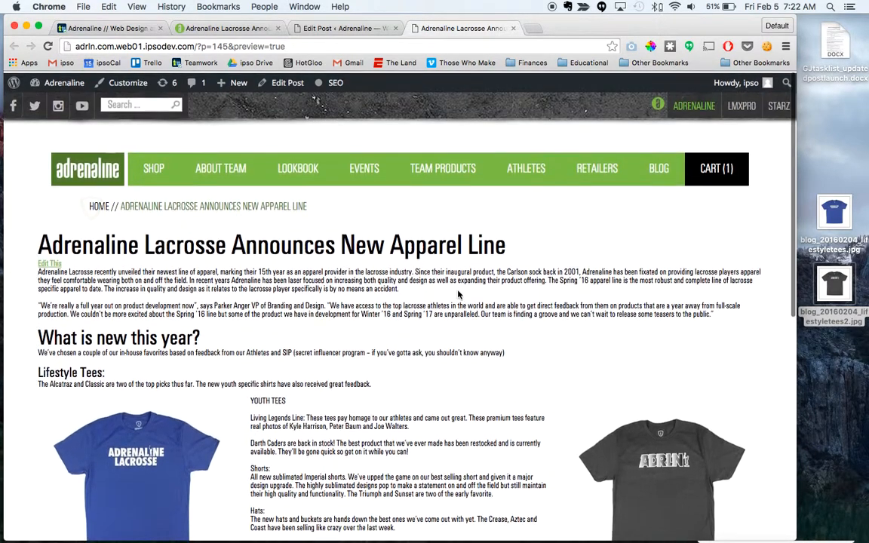
Step: Test the blue tee image's link in the preview and close the image page it opens
{"action": "scroll", "coordinate": [459, 295], "scroll_direction": "down", "scroll_amount": 4}
{"action": "left_click", "coordinate": [143, 301]}
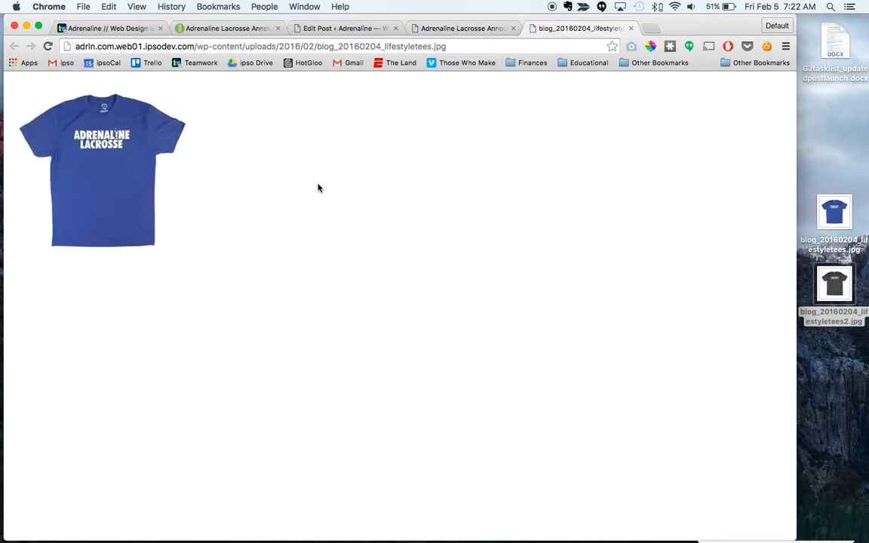
{"action": "left_click", "coordinate": [631, 28]}
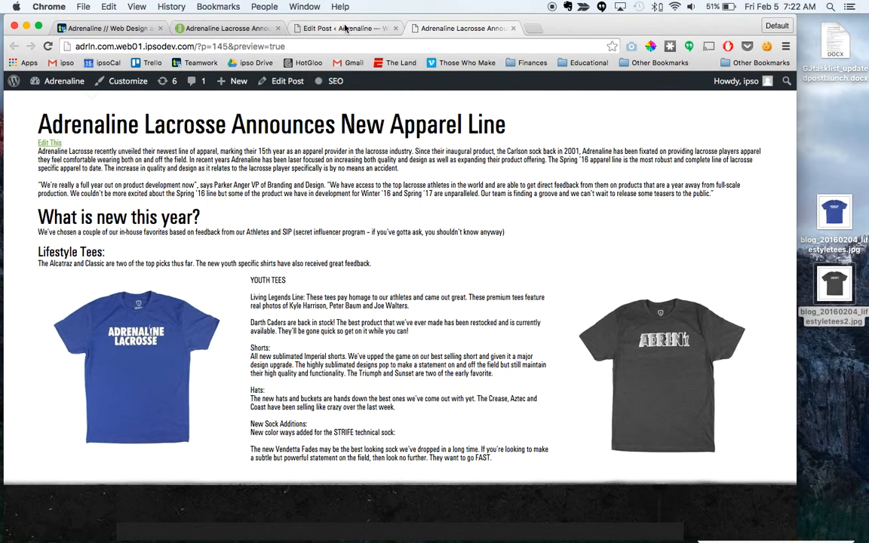
Step: Return to the post being edited and remove the dark grey tee image beside the YOUTH TEES text
{"action": "left_click", "coordinate": [345, 28]}
{"action": "scroll", "coordinate": [375, 407], "scroll_direction": "down", "scroll_amount": 3}
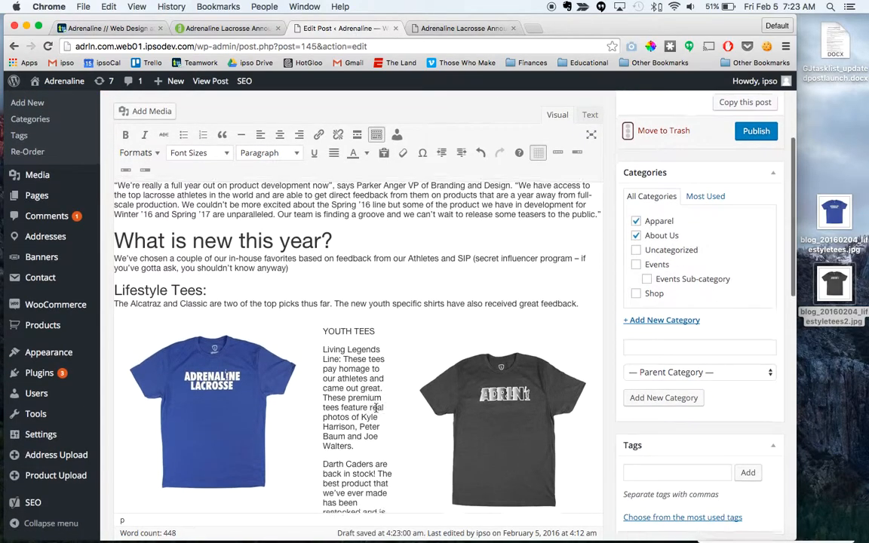
{"action": "scroll", "coordinate": [375, 408], "scroll_direction": "down", "scroll_amount": 2}
{"action": "left_click", "coordinate": [441, 328]}
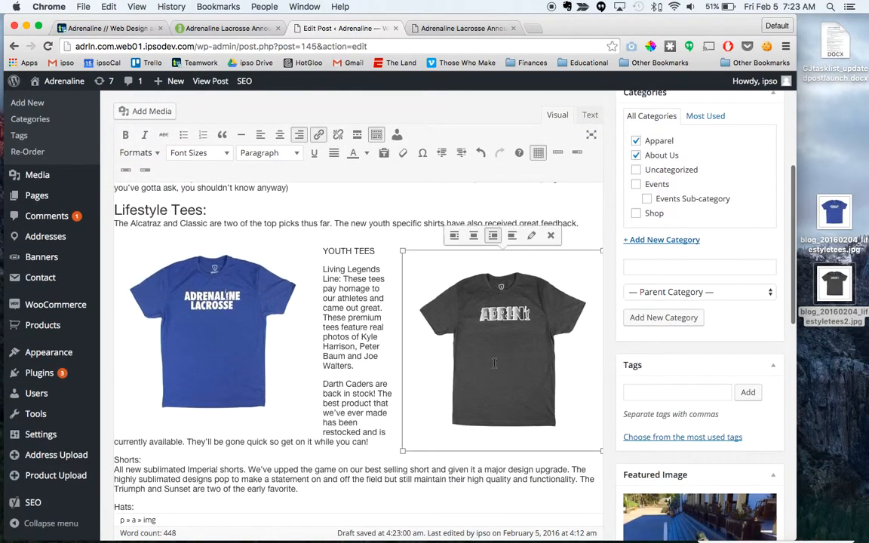
{"action": "left_click", "coordinate": [554, 236]}
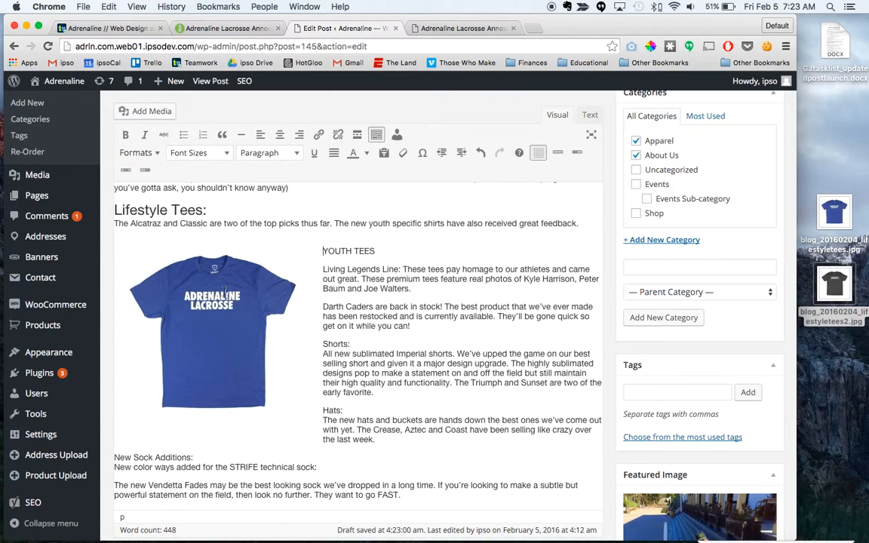
Step: Add blank lines before YOUTH TEES to move that text below the blue tee image
{"action": "scroll", "coordinate": [224, 292], "scroll_direction": "down", "scroll_amount": 1}
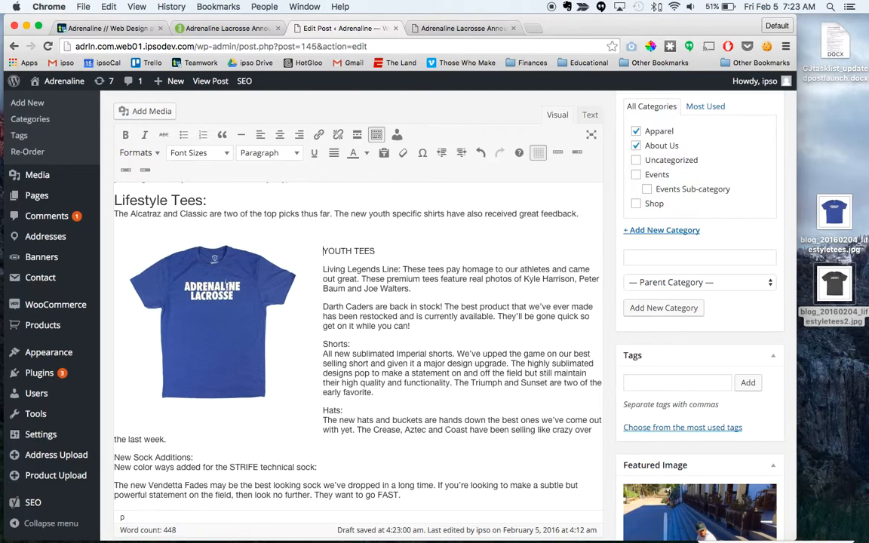
{"action": "scroll", "coordinate": [358, 340], "scroll_direction": "down", "scroll_amount": 5}
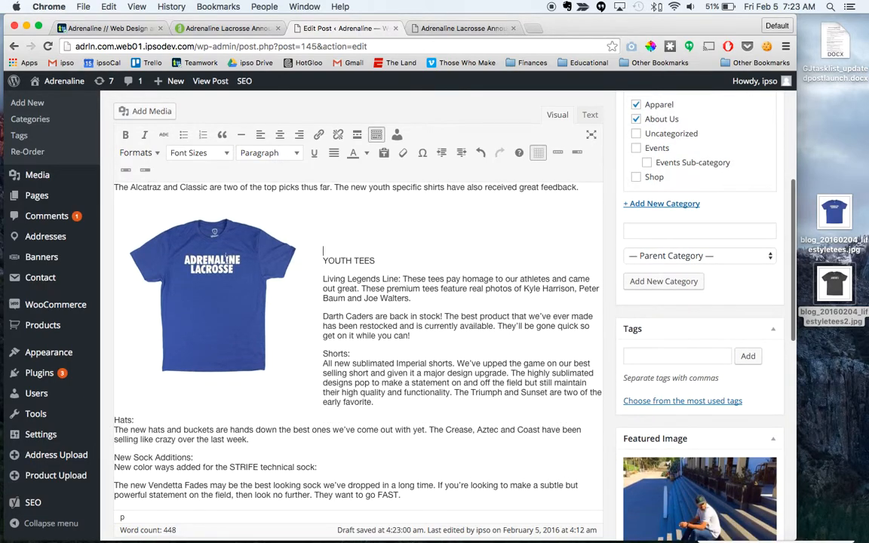
{"action": "scroll", "coordinate": [323, 270], "scroll_direction": "down", "scroll_amount": 2}
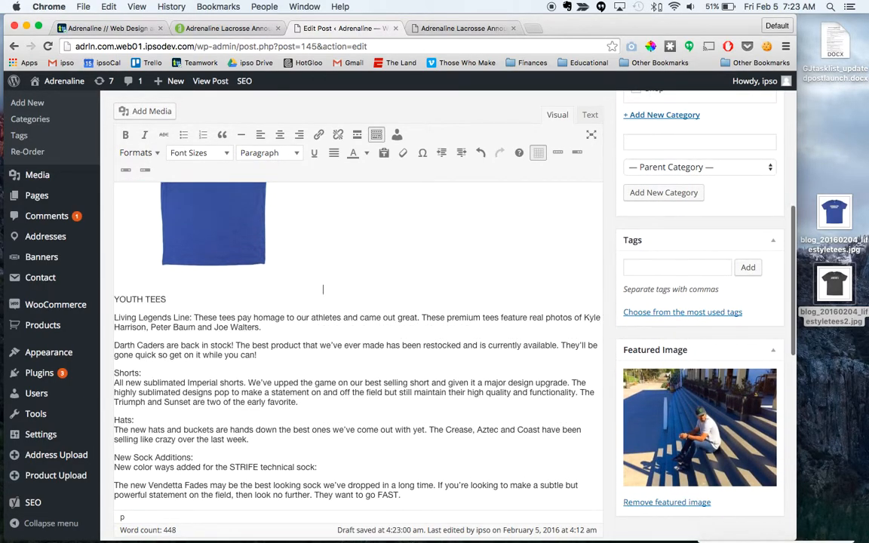
{"action": "scroll", "coordinate": [218, 317], "scroll_direction": "up", "scroll_amount": 15}
{"action": "scroll", "coordinate": [257, 375], "scroll_direction": "down", "scroll_amount": 9}
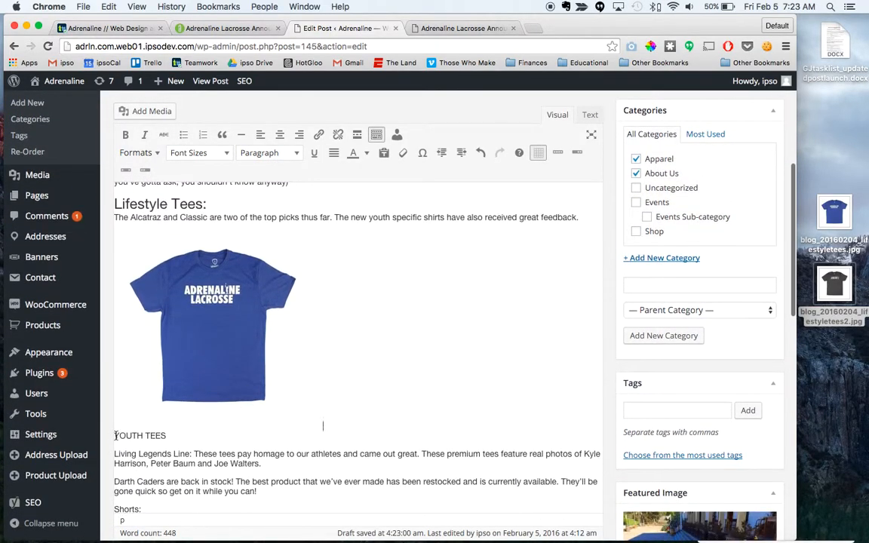
Step: Format the YOUTH TEES line below the blue tee image as Heading 3
{"action": "left_click_drag", "start_coordinate": [114, 436], "coordinate": [166, 436]}
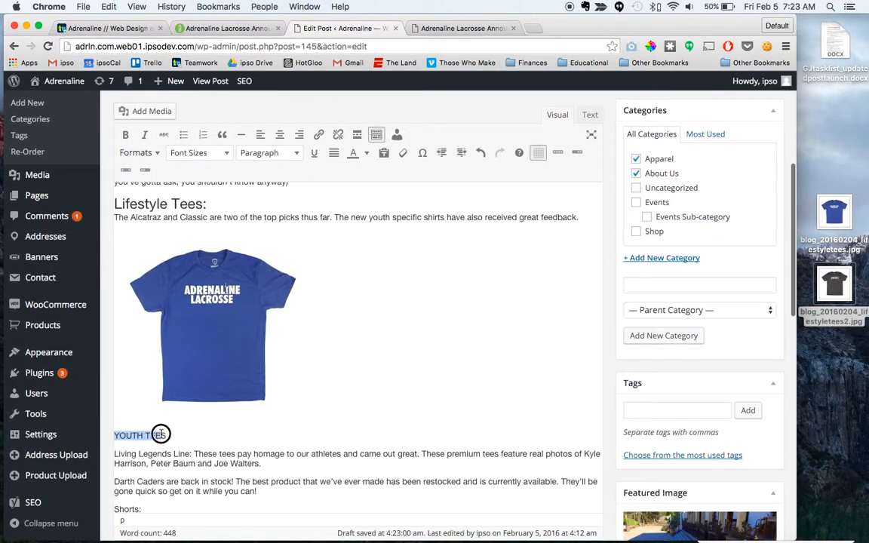
{"action": "left_click", "coordinate": [153, 154]}
{"action": "mouse_move", "coordinate": [143, 174]}
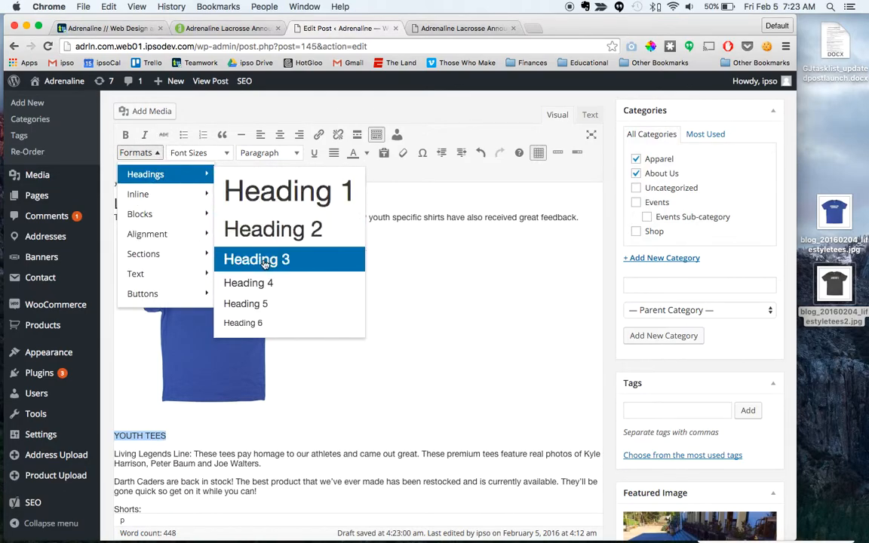
{"action": "left_click", "coordinate": [231, 258]}
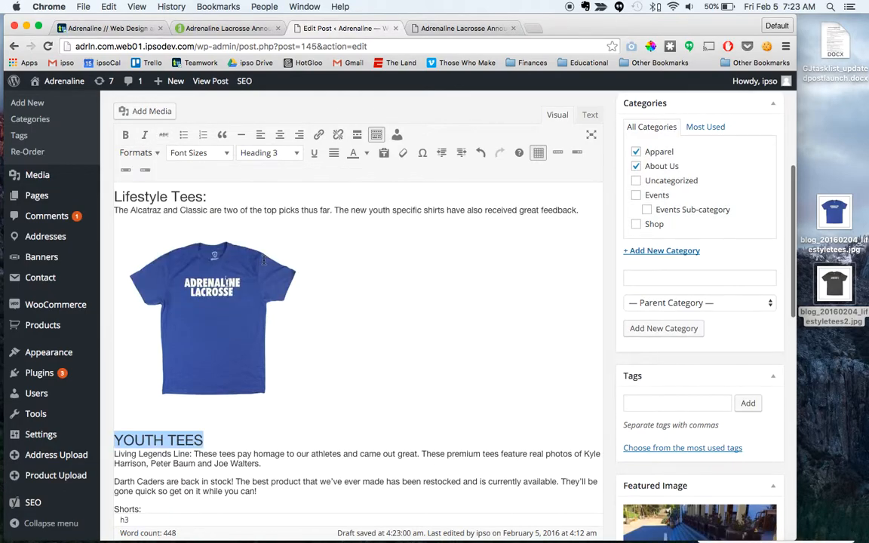
{"action": "left_click", "coordinate": [219, 445]}
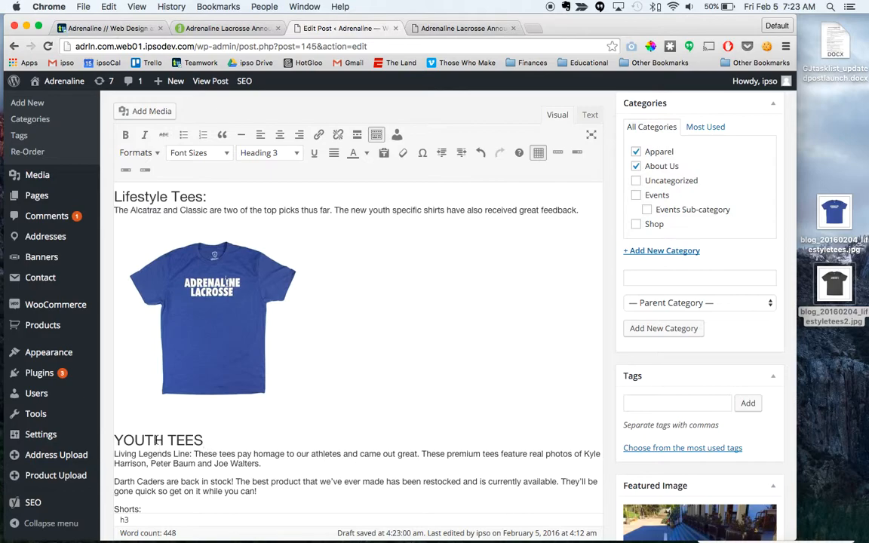
Step: Switch to the live article and save the dark youth tee image with the flame design to the desktop
{"action": "left_click", "coordinate": [229, 29]}
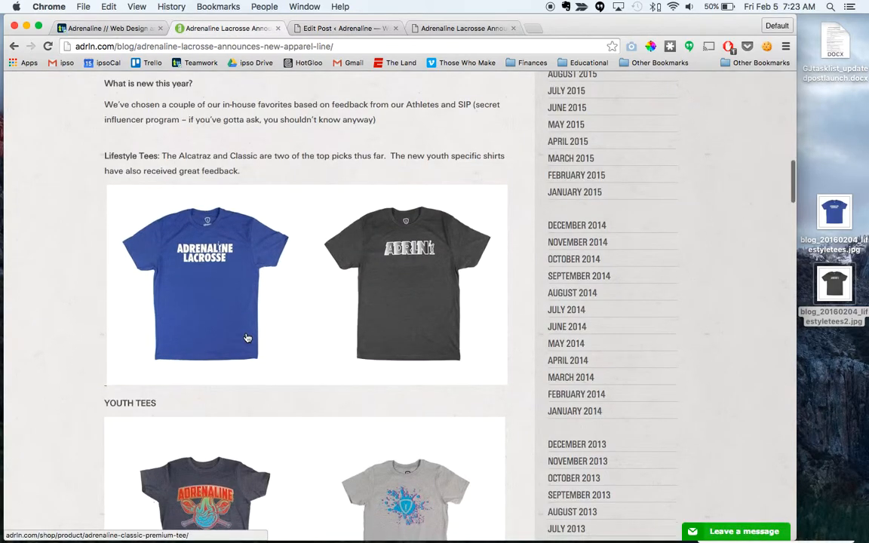
{"action": "scroll", "coordinate": [248, 338], "scroll_direction": "down", "scroll_amount": 5}
{"action": "left_click_drag", "start_coordinate": [398, 321], "coordinate": [849, 393]}
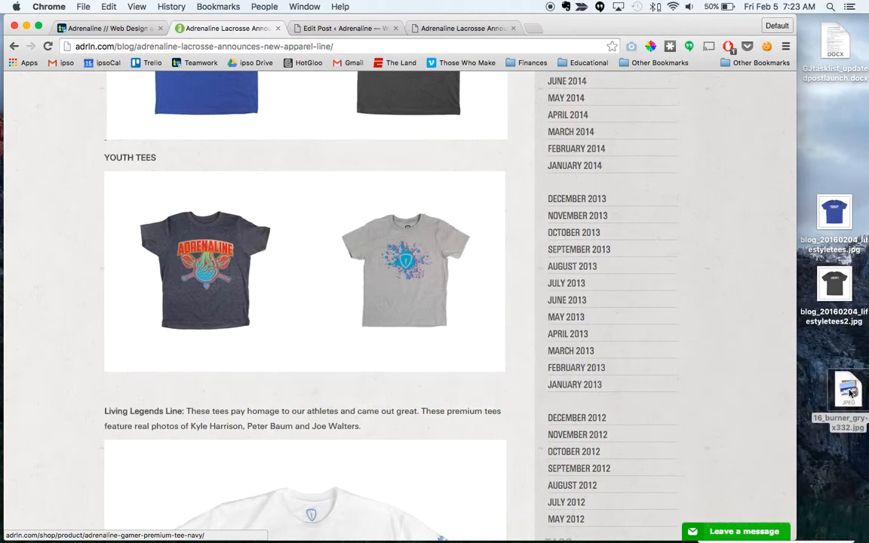
Step: Examine how the YOUTH TEES images and the surrounding text are arranged in the live article
{"action": "scroll", "coordinate": [264, 275], "scroll_direction": "down", "scroll_amount": 2}
{"action": "scroll", "coordinate": [243, 217], "scroll_direction": "up", "scroll_amount": 1}
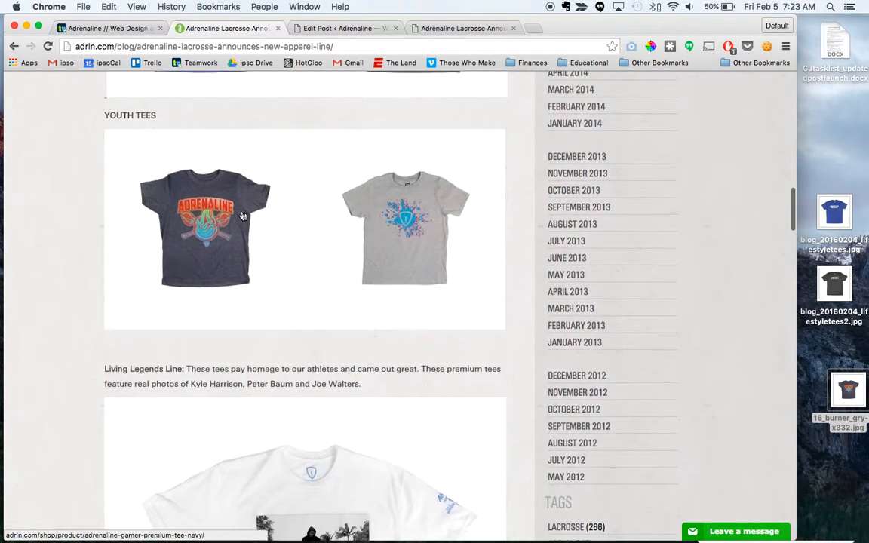
{"action": "scroll", "coordinate": [234, 226], "scroll_direction": "up", "scroll_amount": 1}
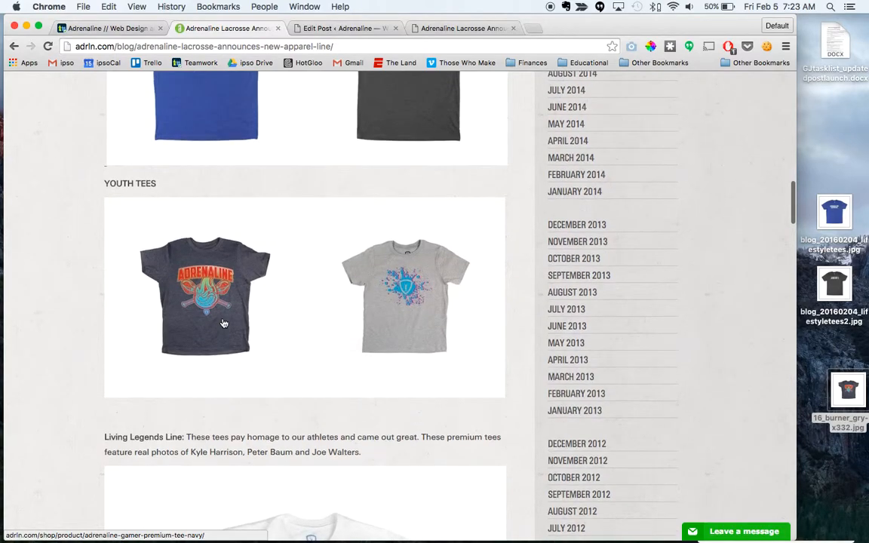
{"action": "scroll", "coordinate": [345, 332], "scroll_direction": "down", "scroll_amount": 1}
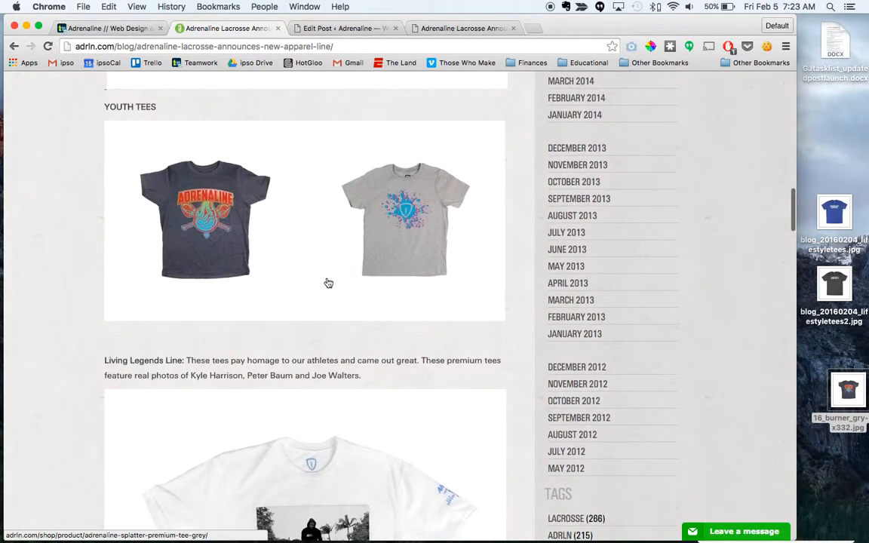
{"action": "scroll", "coordinate": [350, 219], "scroll_direction": "up", "scroll_amount": 1}
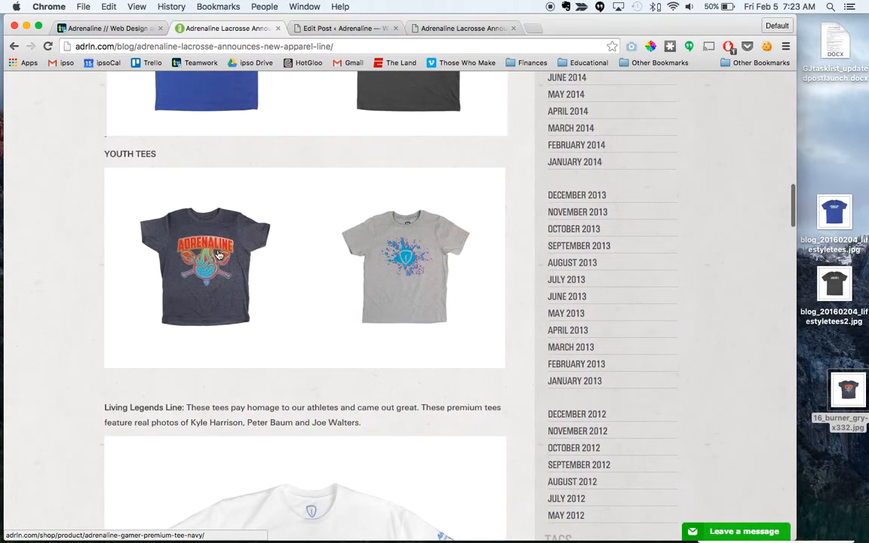
{"action": "scroll", "coordinate": [323, 283], "scroll_direction": "down", "scroll_amount": 1}
{"action": "scroll", "coordinate": [322, 283], "scroll_direction": "up", "scroll_amount": 3}
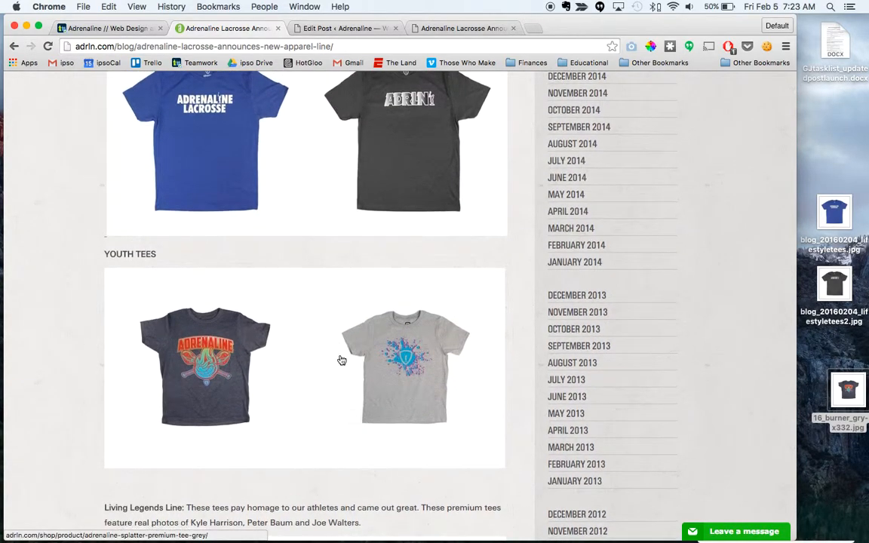
{"action": "scroll", "coordinate": [341, 339], "scroll_direction": "up", "scroll_amount": 1}
Step: Check the draft preview for how the tee images and text are laid out
{"action": "left_click", "coordinate": [450, 29]}
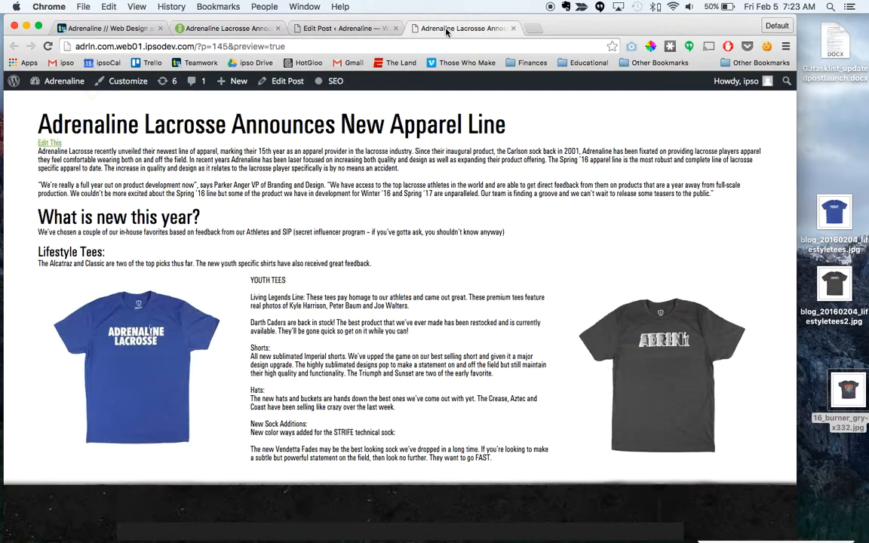
{"action": "scroll", "coordinate": [215, 280], "scroll_direction": "down", "scroll_amount": 2}
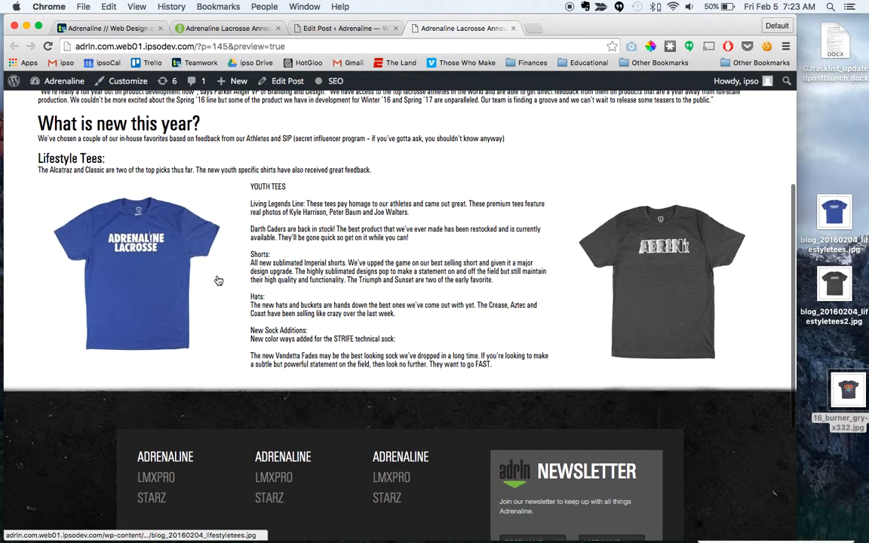
{"action": "scroll", "coordinate": [215, 279], "scroll_direction": "up", "scroll_amount": 5}
{"action": "scroll", "coordinate": [197, 414], "scroll_direction": "down", "scroll_amount": 3}
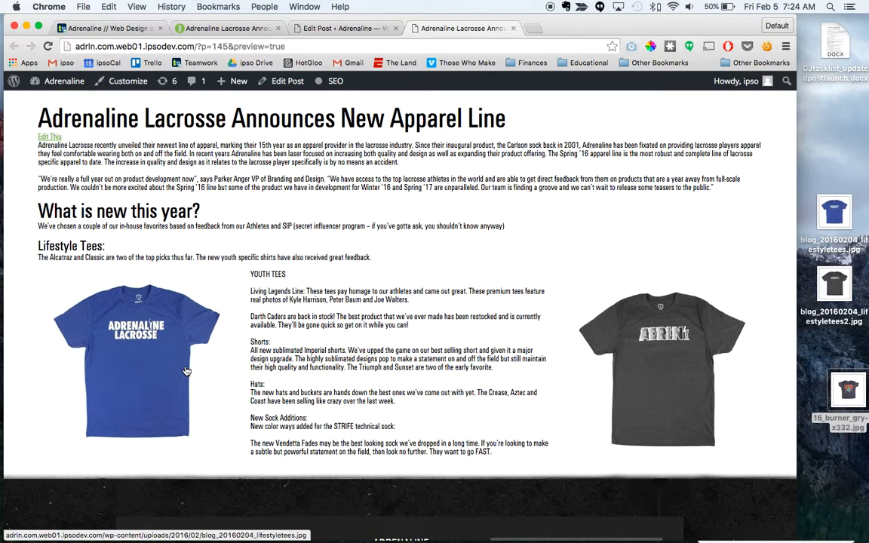
{"action": "scroll", "coordinate": [178, 288], "scroll_direction": "up", "scroll_amount": 3}
{"action": "scroll", "coordinate": [237, 381], "scroll_direction": "down", "scroll_amount": 2}
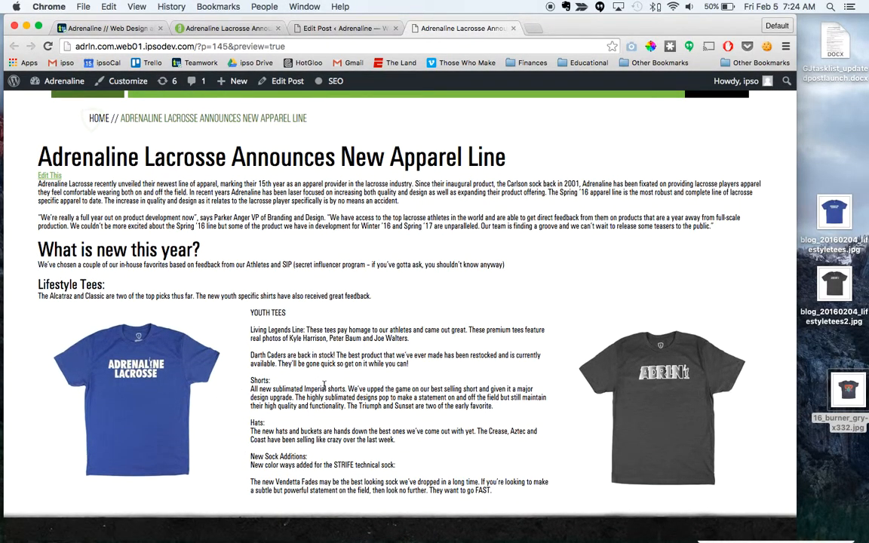
Step: Return to the post being edited and add a blank line below the YOUTH TEES heading
{"action": "left_click", "coordinate": [344, 29]}
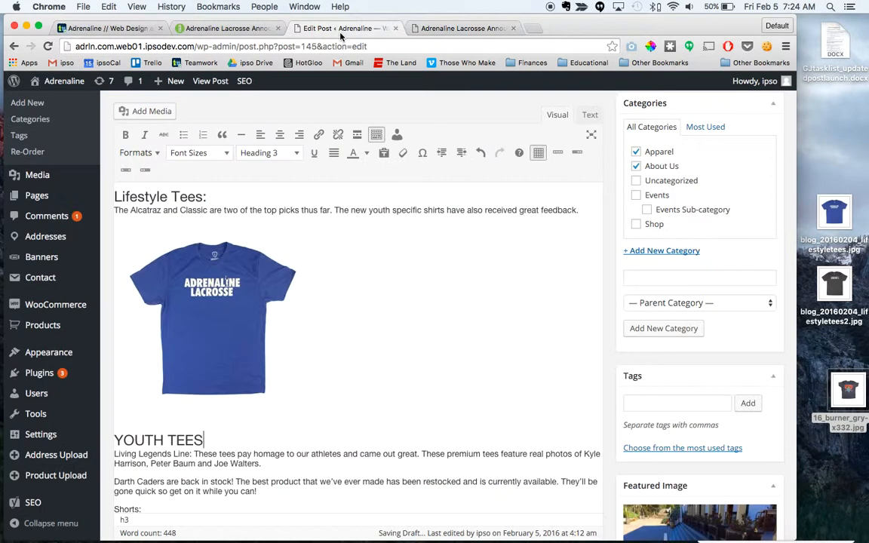
{"action": "scroll", "coordinate": [311, 355], "scroll_direction": "down", "scroll_amount": 3}
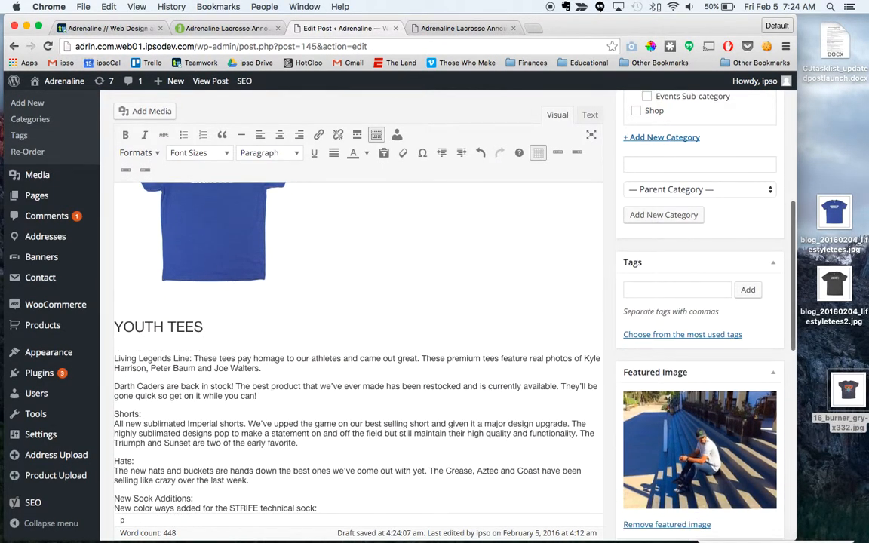
{"action": "scroll", "coordinate": [151, 310], "scroll_direction": "down", "scroll_amount": 2}
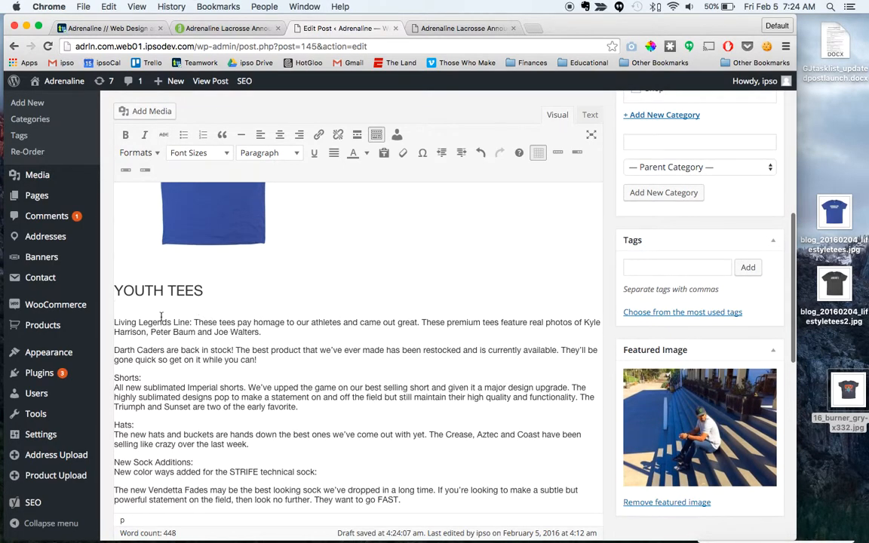
Step: Try separating "Living Legends Line:" with a line break and formatting it as Heading 3, and revert both changes
{"action": "left_click_drag", "start_coordinate": [114, 323], "coordinate": [194, 323]}
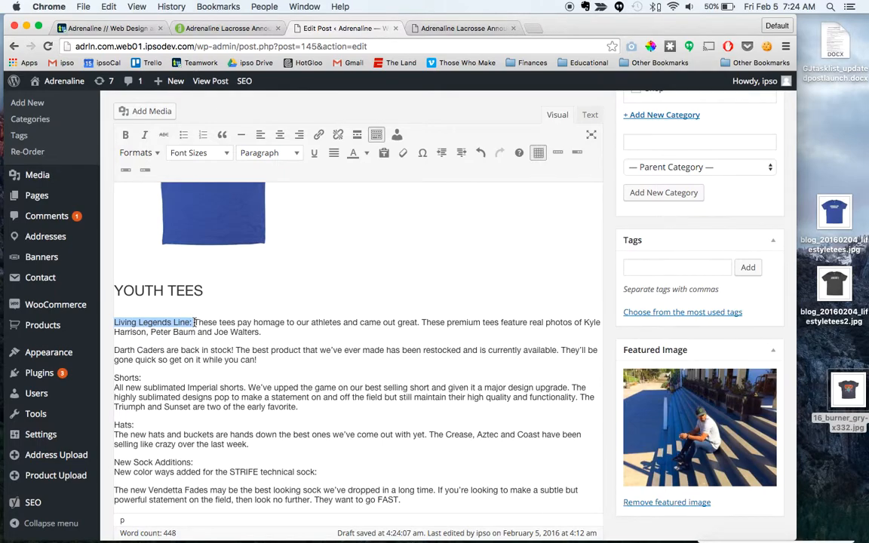
{"action": "left_click", "coordinate": [194, 322]}
{"action": "key", "text": "shift+Return"}
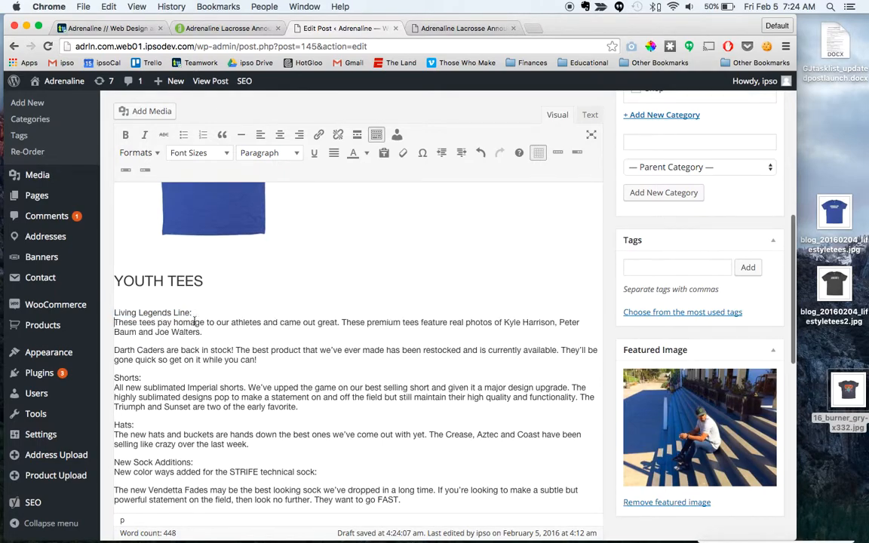
{"action": "left_click_drag", "start_coordinate": [115, 311], "coordinate": [193, 313]}
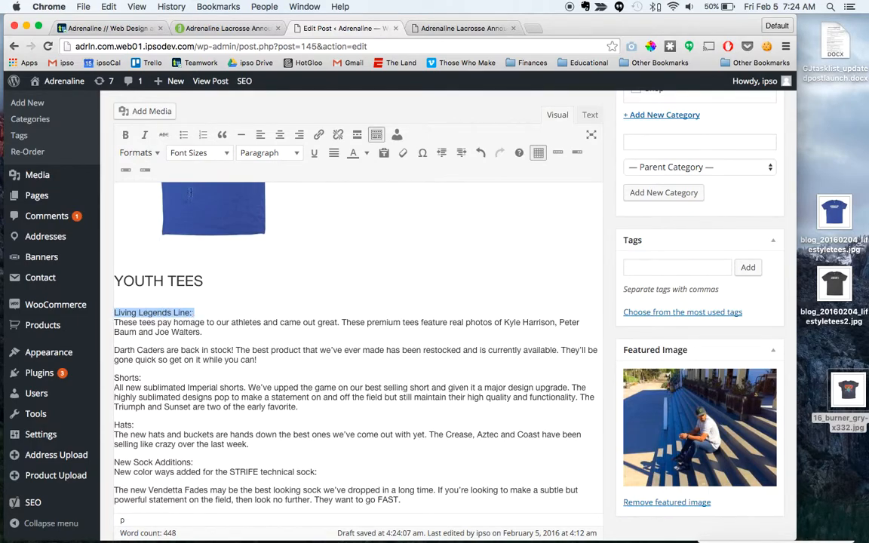
{"action": "left_click", "coordinate": [158, 157]}
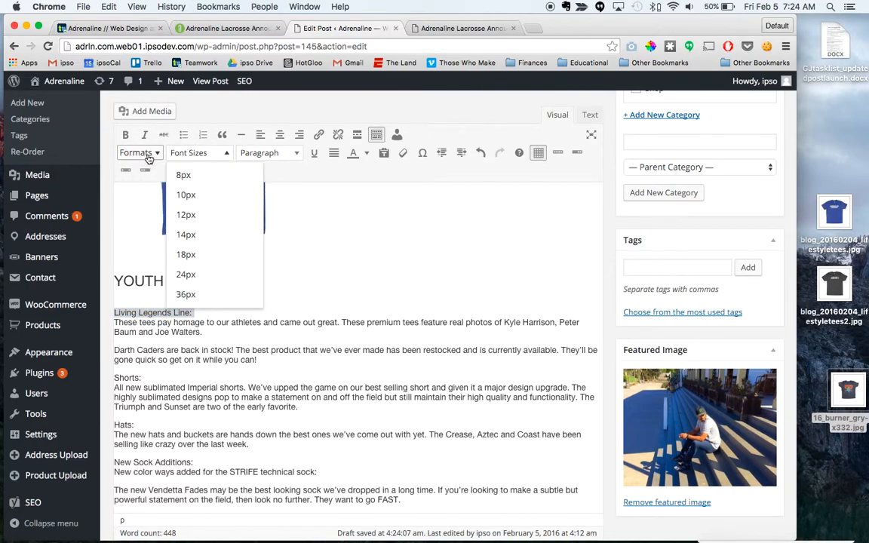
{"action": "left_click", "coordinate": [156, 156]}
{"action": "mouse_move", "coordinate": [188, 174]}
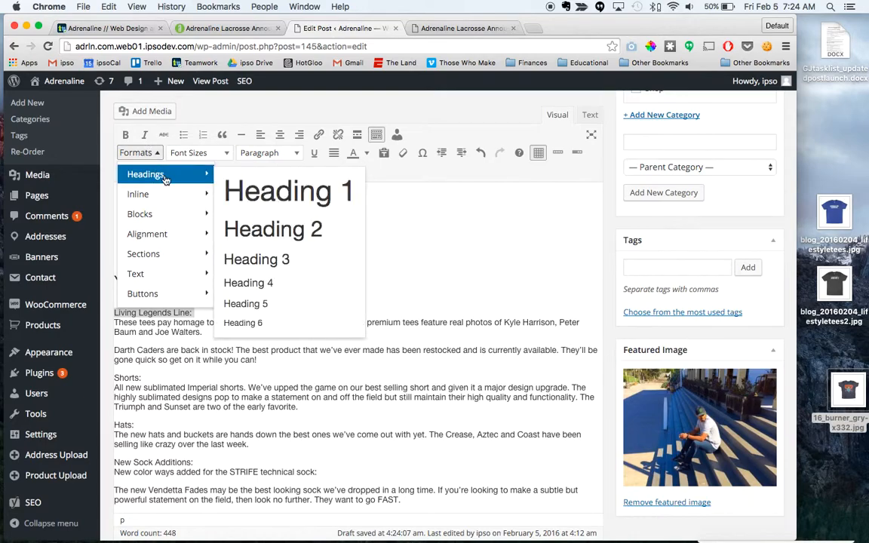
{"action": "left_click", "coordinate": [251, 260]}
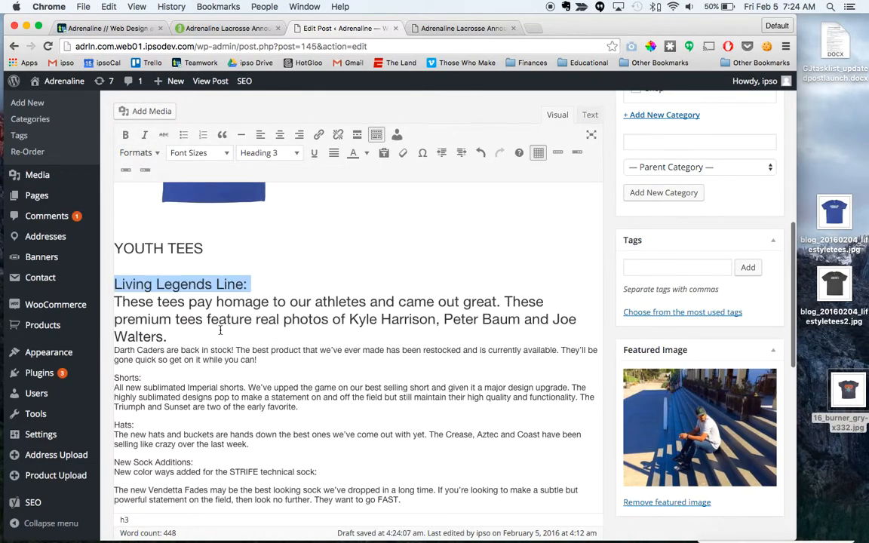
{"action": "key", "text": "super+z"}
{"action": "left_click", "coordinate": [195, 280]}
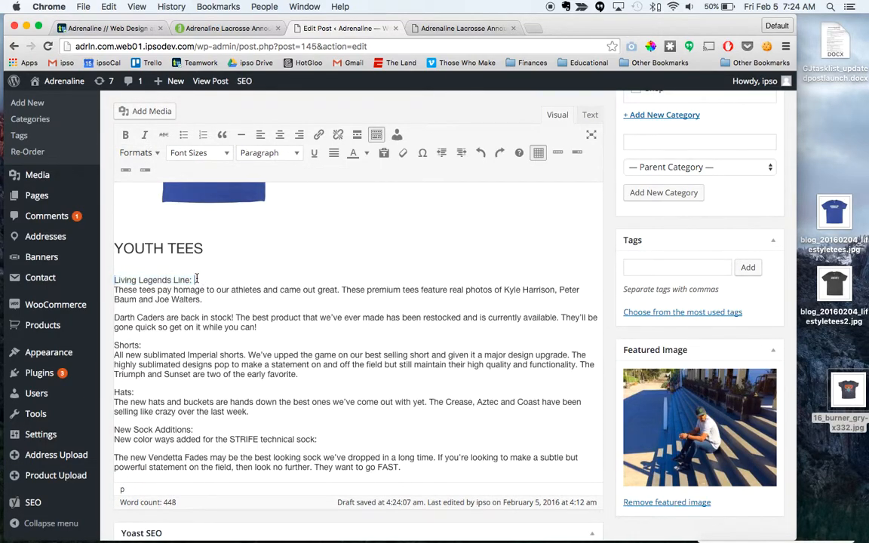
{"action": "left_click", "coordinate": [114, 289]}
{"action": "key", "text": "BackSpace"}
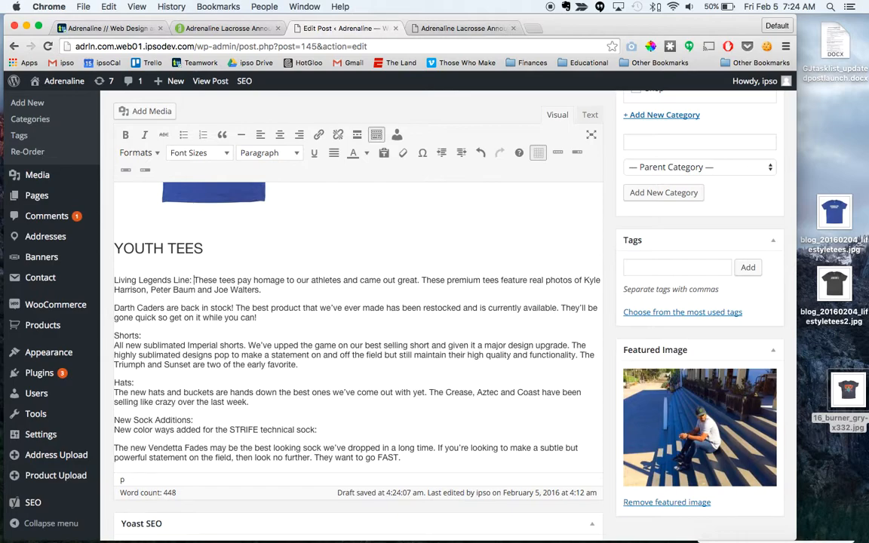
Step: Split "Living Legends Line:" into its own paragraph and format it as Heading 3
{"action": "key", "text": "Return"}
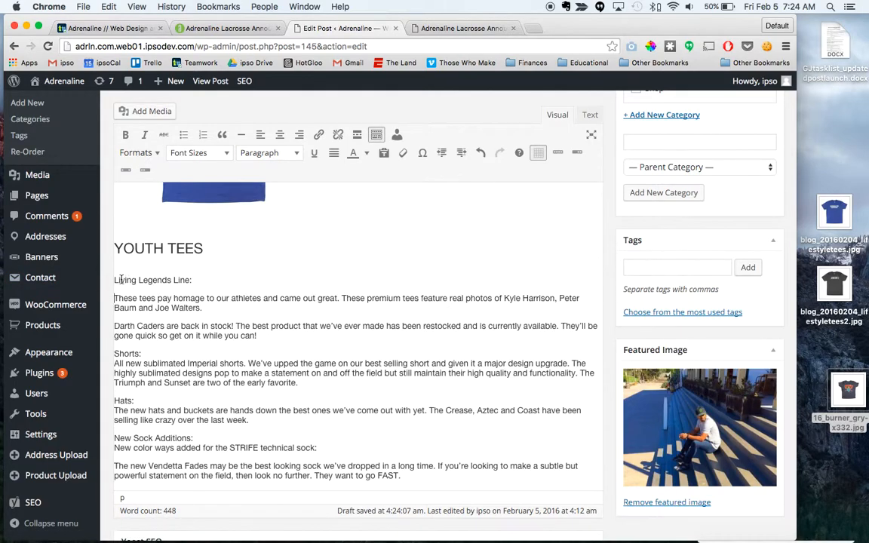
{"action": "left_click_drag", "start_coordinate": [114, 279], "coordinate": [196, 281]}
{"action": "left_click", "coordinate": [154, 150]}
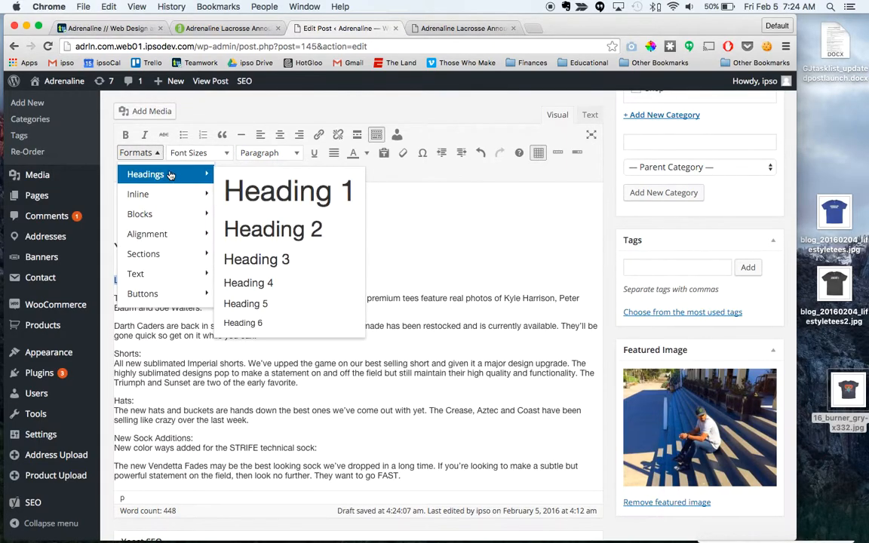
{"action": "left_click", "coordinate": [238, 258]}
{"action": "left_click", "coordinate": [239, 260]}
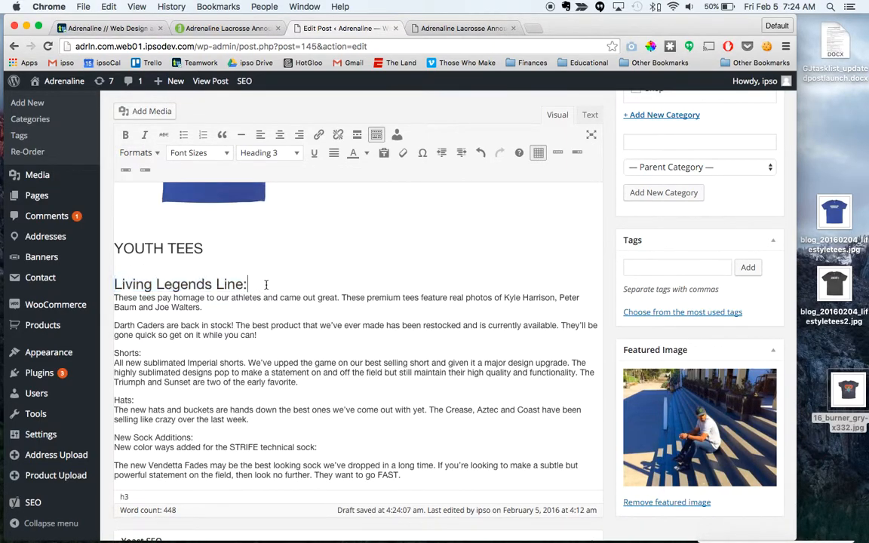
Step: Change the capitalization of the YOUTH TEES heading to "Youth Tees"
{"action": "scroll", "coordinate": [223, 316], "scroll_direction": "down", "scroll_amount": 2}
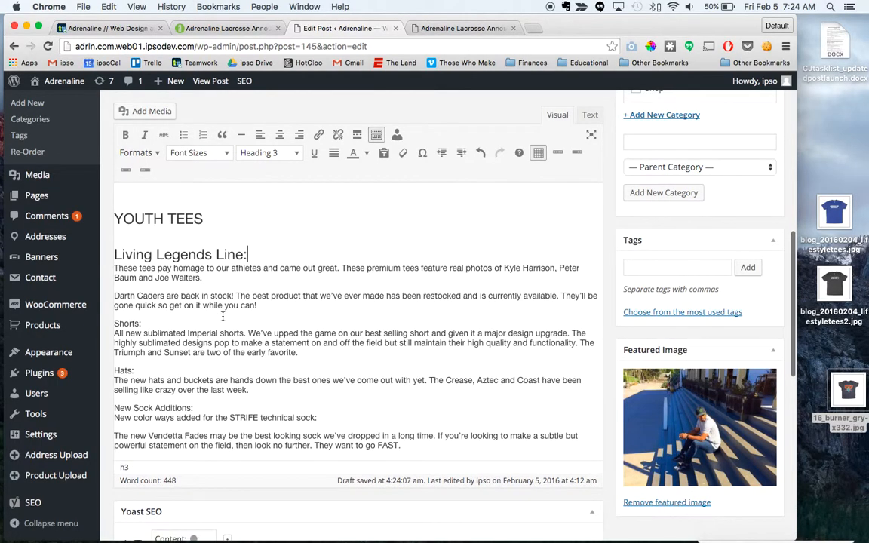
{"action": "scroll", "coordinate": [223, 267], "scroll_direction": "up", "scroll_amount": 15}
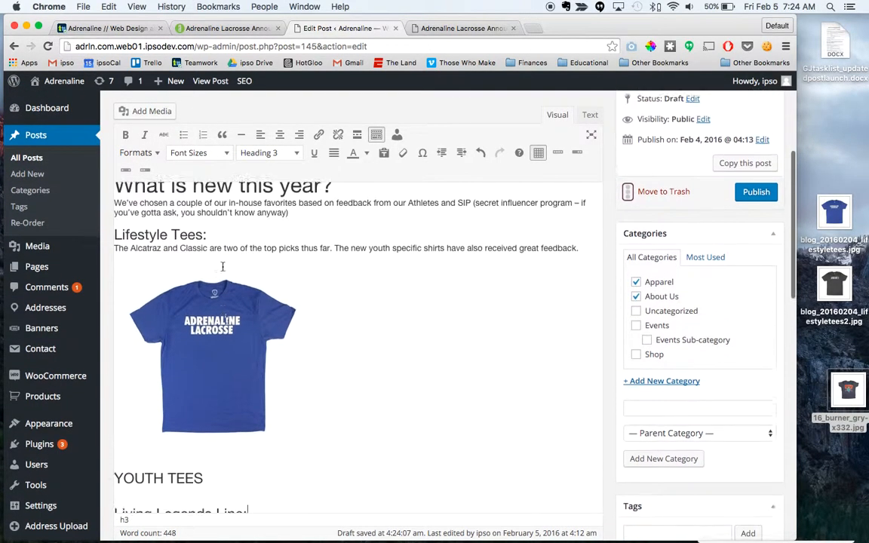
{"action": "scroll", "coordinate": [223, 267], "scroll_direction": "down", "scroll_amount": 5}
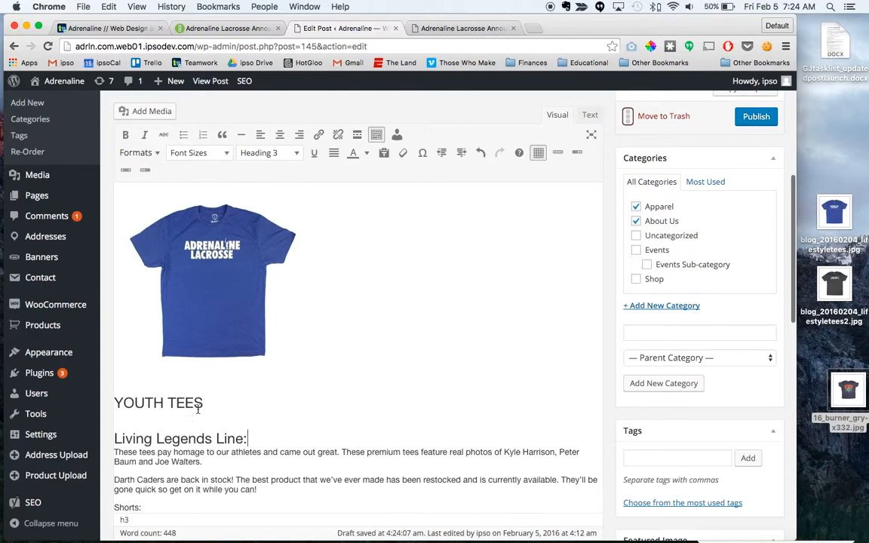
{"action": "left_click_drag", "start_coordinate": [124, 404], "coordinate": [163, 404]}
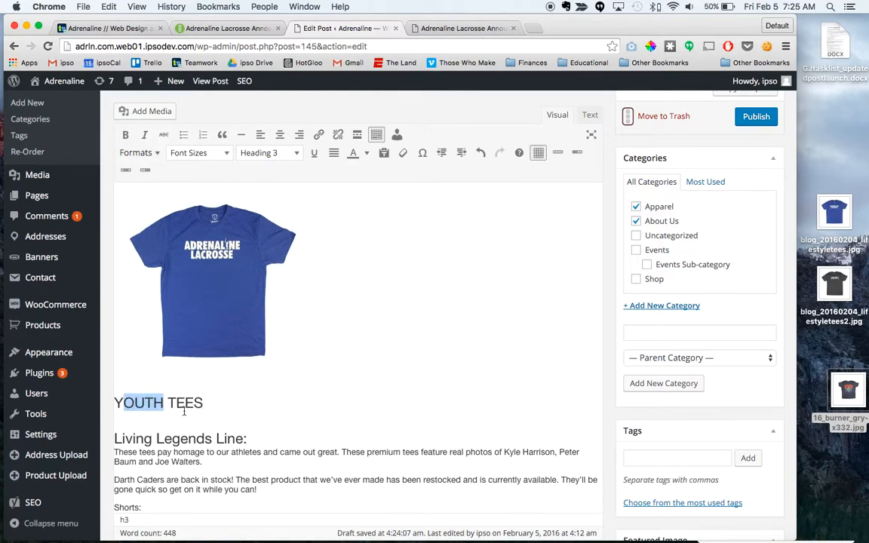
{"action": "type", "text": "outh"}
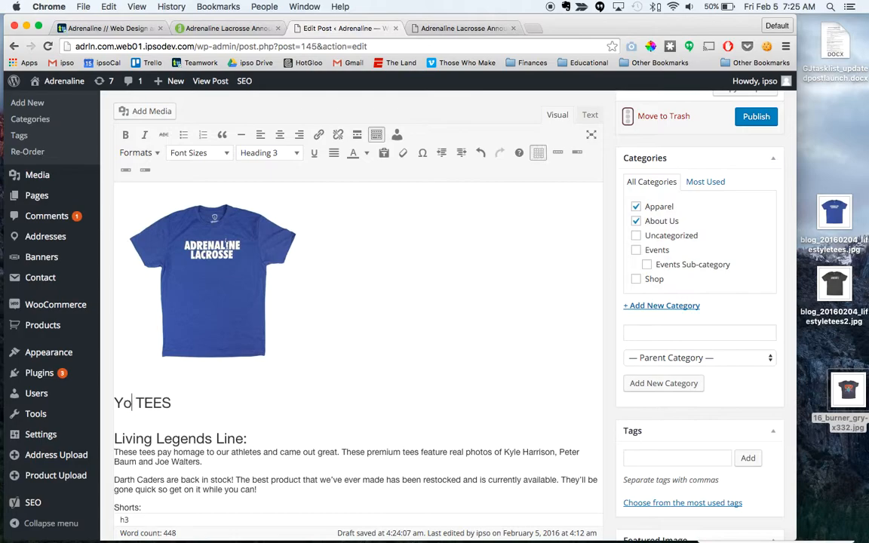
{"action": "left_click_drag", "start_coordinate": [194, 403], "coordinate": [163, 403]}
{"action": "type", "text": "ees"}
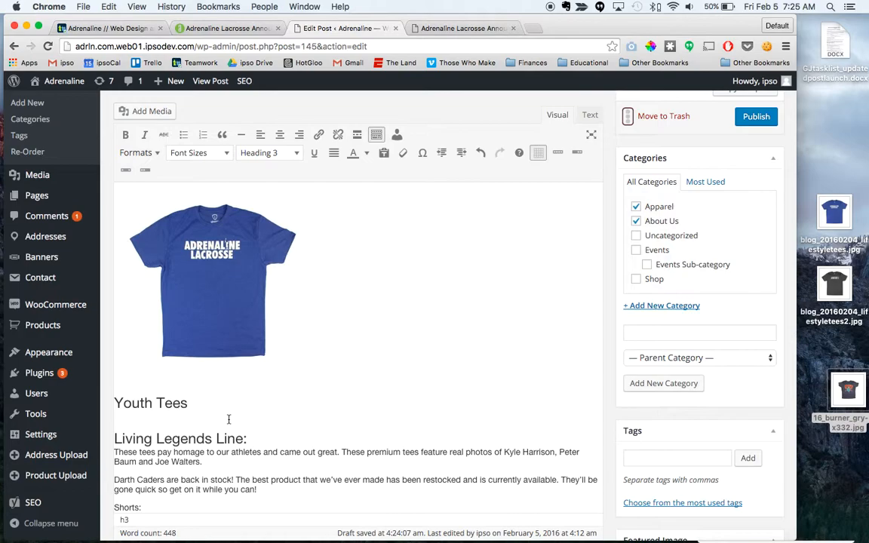
Step: Remove the trailing colons from the "Lifestyle Tees" and "Living Legends Line" headings
{"action": "left_click", "coordinate": [264, 437]}
{"action": "scroll", "coordinate": [253, 400], "scroll_direction": "up", "scroll_amount": 1}
{"action": "scroll", "coordinate": [253, 400], "scroll_direction": "down", "scroll_amount": 3}
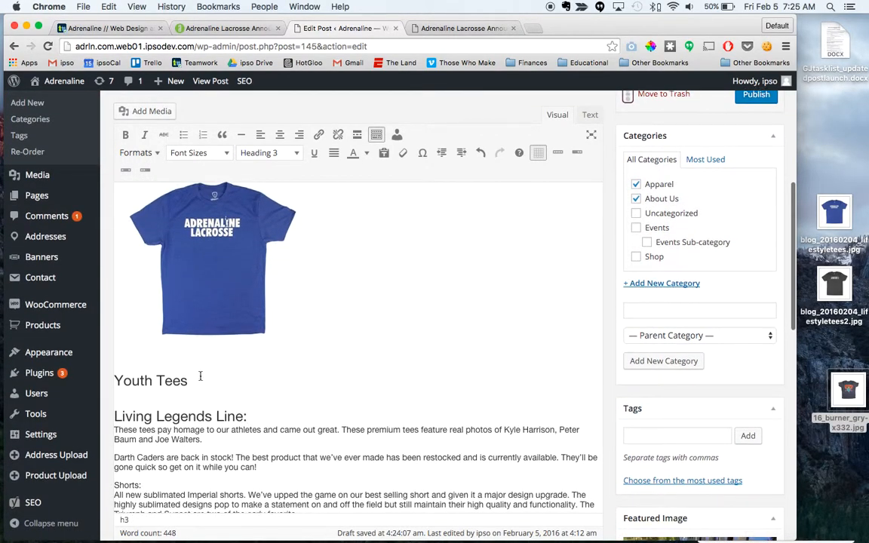
{"action": "scroll", "coordinate": [209, 400], "scroll_direction": "up", "scroll_amount": 5}
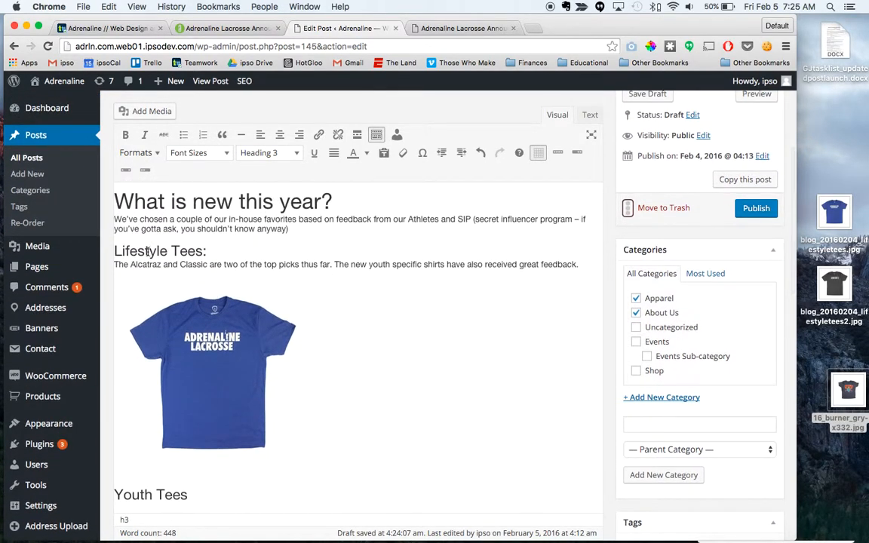
{"action": "left_click", "coordinate": [208, 252]}
{"action": "scroll", "coordinate": [231, 285], "scroll_direction": "down", "scroll_amount": 4}
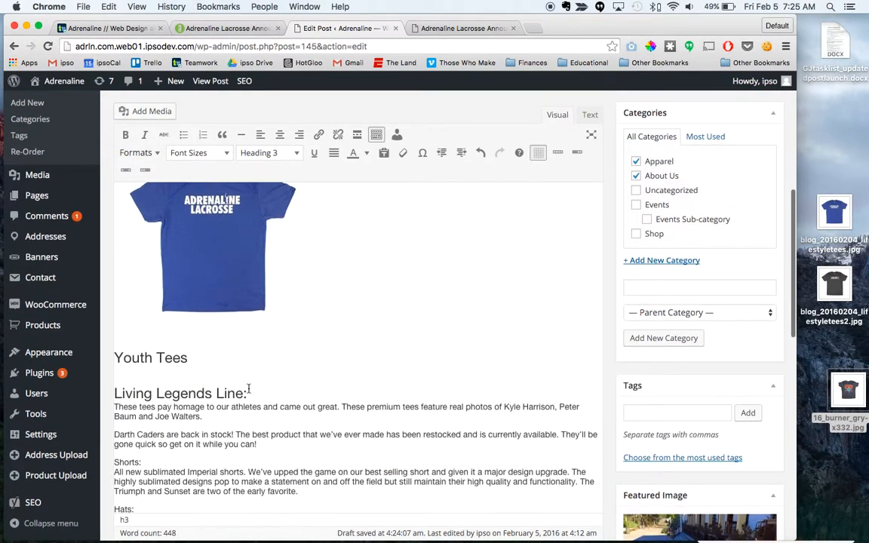
{"action": "left_click", "coordinate": [250, 394]}
{"action": "key", "text": "BackSpace"}
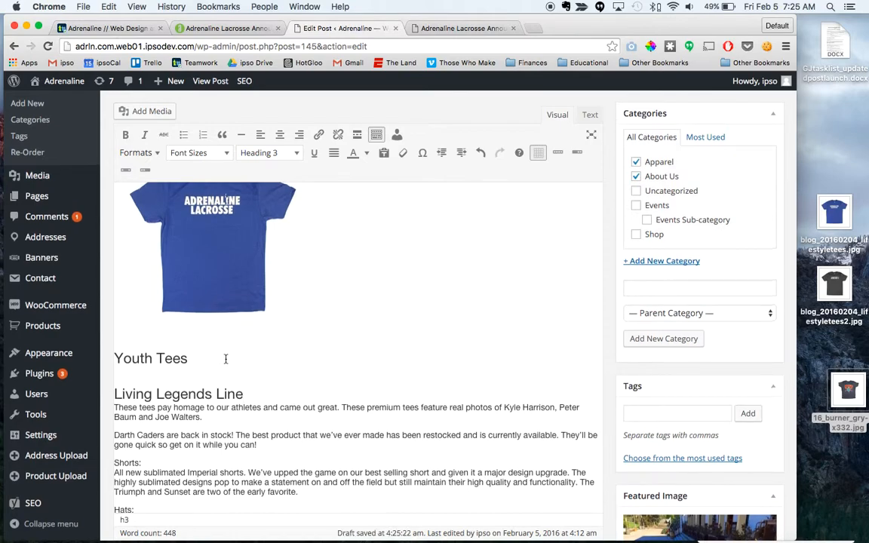
Step: Review the post's section headings, the blue shirt image and the remaining text down to the sock additions
{"action": "scroll", "coordinate": [226, 359], "scroll_direction": "up", "scroll_amount": 2}
{"action": "scroll", "coordinate": [225, 359], "scroll_direction": "up", "scroll_amount": 2}
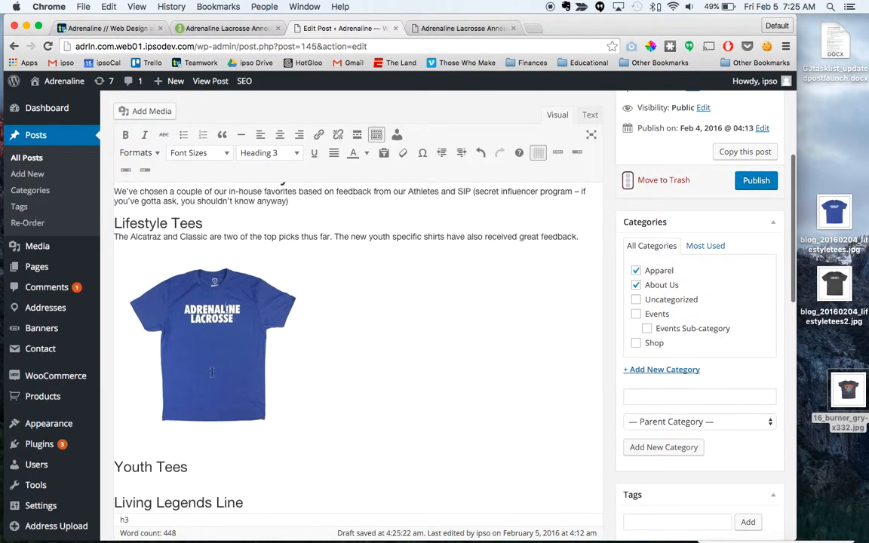
{"action": "scroll", "coordinate": [212, 372], "scroll_direction": "down", "scroll_amount": 2}
{"action": "scroll", "coordinate": [249, 430], "scroll_direction": "up", "scroll_amount": 2}
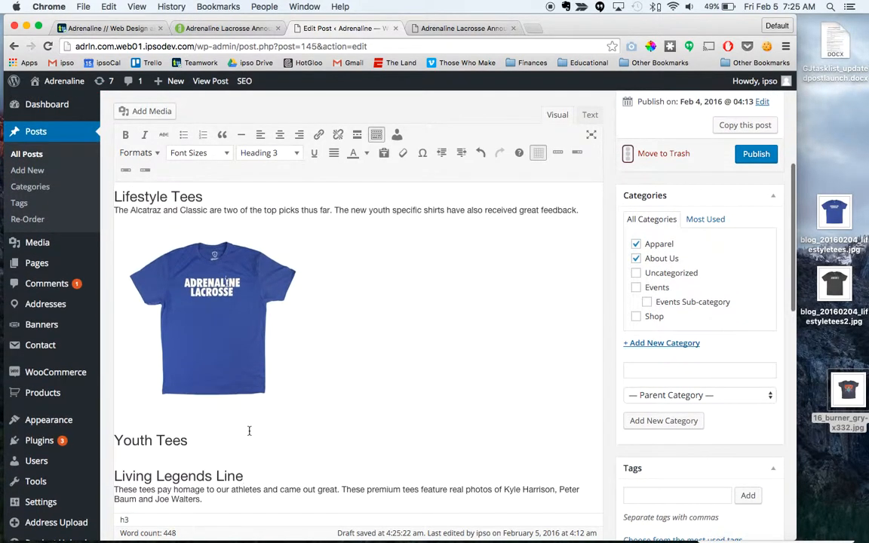
{"action": "scroll", "coordinate": [249, 430], "scroll_direction": "down", "scroll_amount": 4}
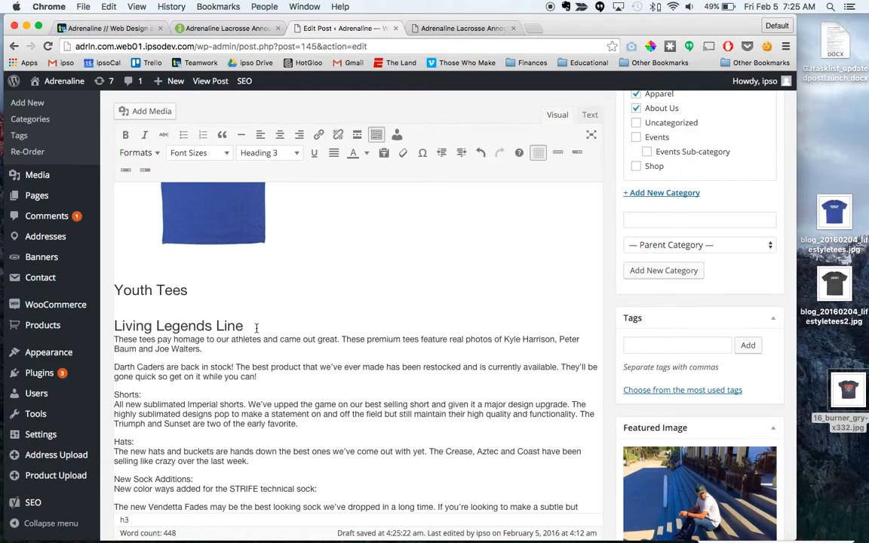
{"action": "scroll", "coordinate": [231, 370], "scroll_direction": "down", "scroll_amount": 1}
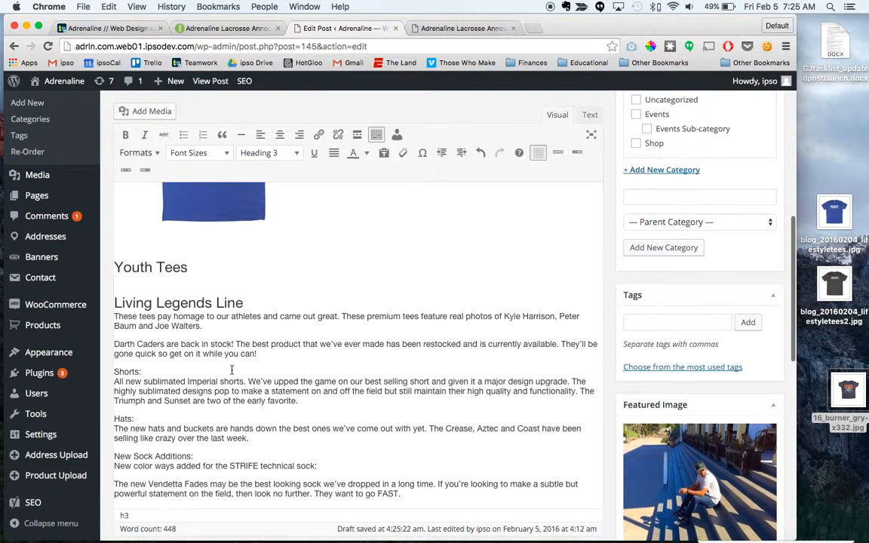
{"action": "scroll", "coordinate": [191, 380], "scroll_direction": "up", "scroll_amount": 3}
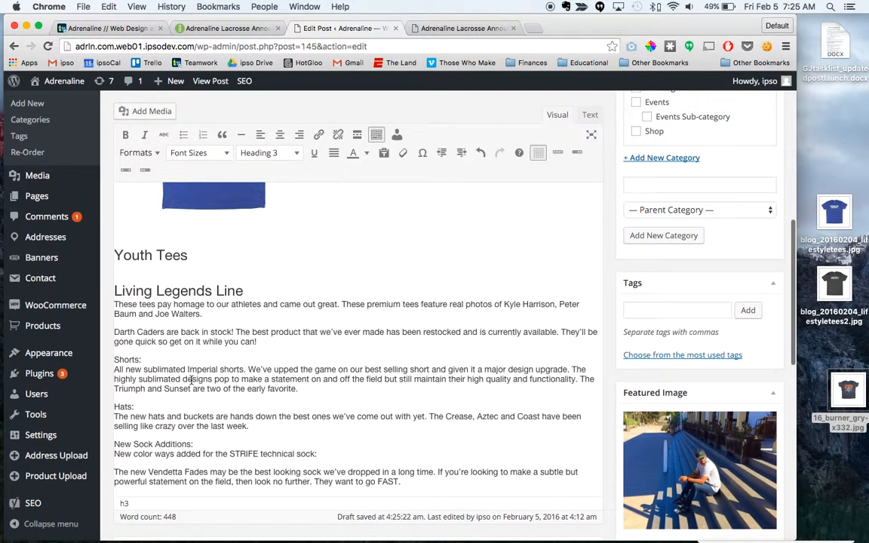
{"action": "scroll", "coordinate": [191, 380], "scroll_direction": "up", "scroll_amount": 10}
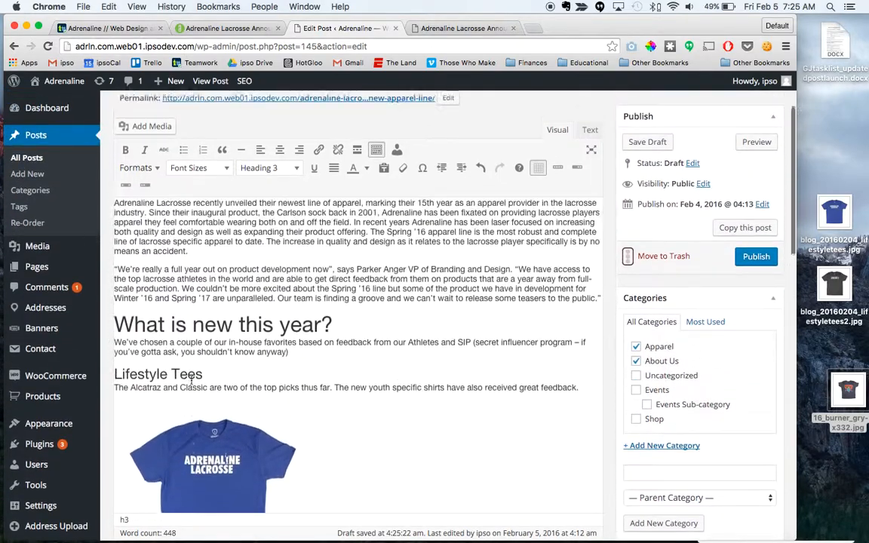
{"action": "scroll", "coordinate": [201, 378], "scroll_direction": "down", "scroll_amount": 8}
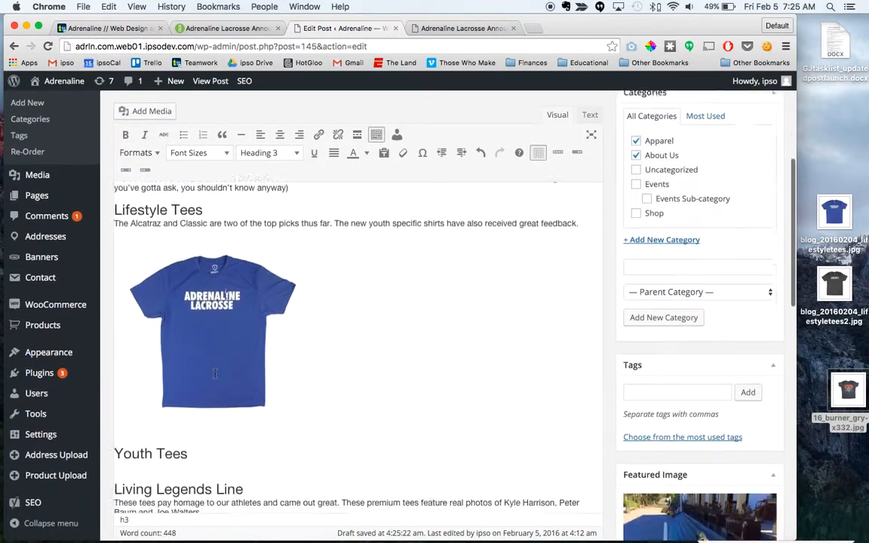
{"action": "scroll", "coordinate": [214, 374], "scroll_direction": "down", "scroll_amount": 6}
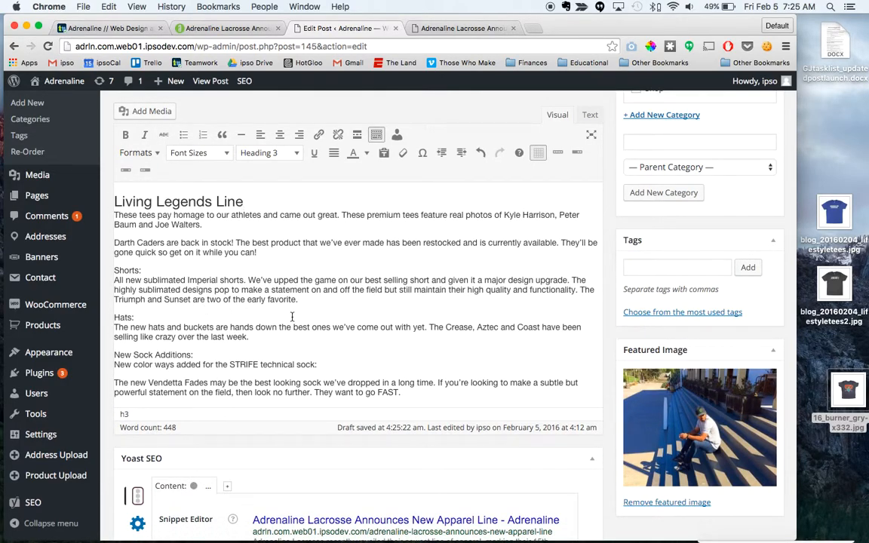
{"action": "scroll", "coordinate": [302, 268], "scroll_direction": "up", "scroll_amount": 5}
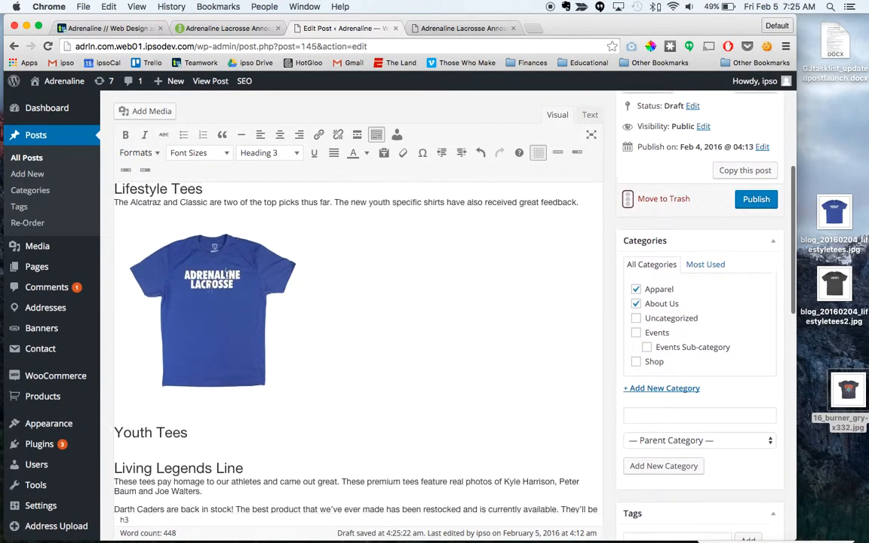
{"action": "left_click", "coordinate": [211, 289]}
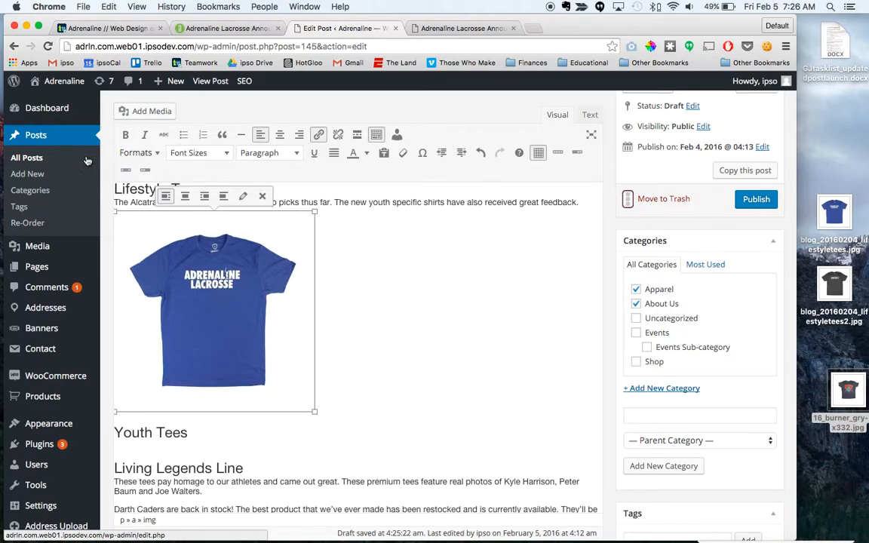
{"action": "left_click", "coordinate": [446, 328]}
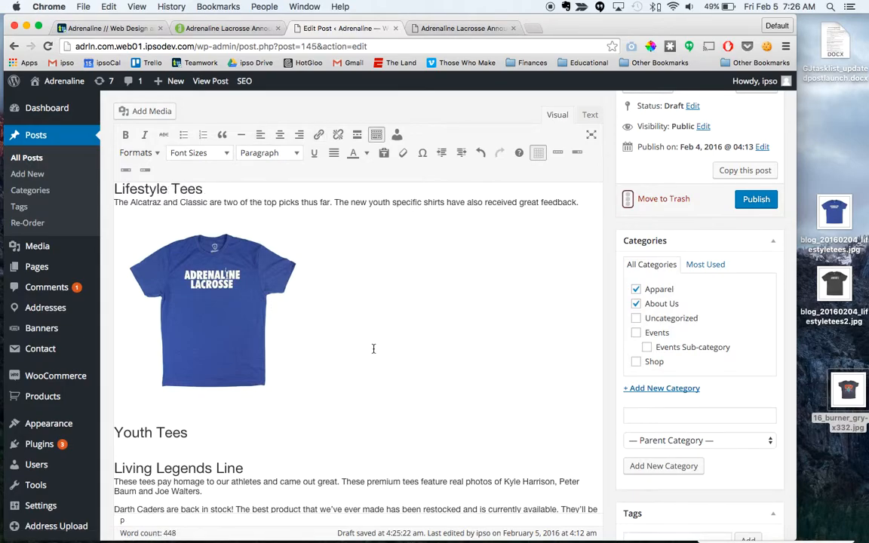
{"action": "scroll", "coordinate": [371, 350], "scroll_direction": "down", "scroll_amount": 1}
{"action": "scroll", "coordinate": [371, 350], "scroll_direction": "up", "scroll_amount": 5}
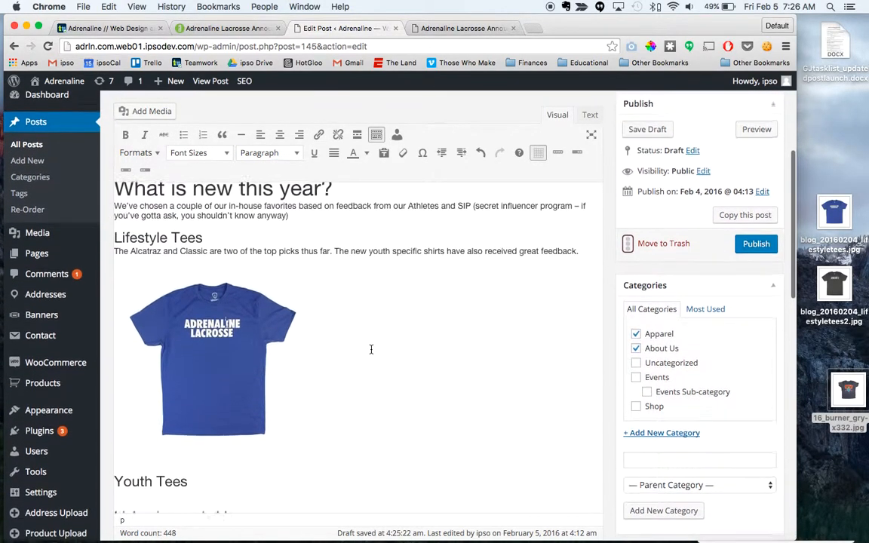
{"action": "scroll", "coordinate": [370, 349], "scroll_direction": "down", "scroll_amount": 4}
{"action": "scroll", "coordinate": [371, 349], "scroll_direction": "down", "scroll_amount": 8}
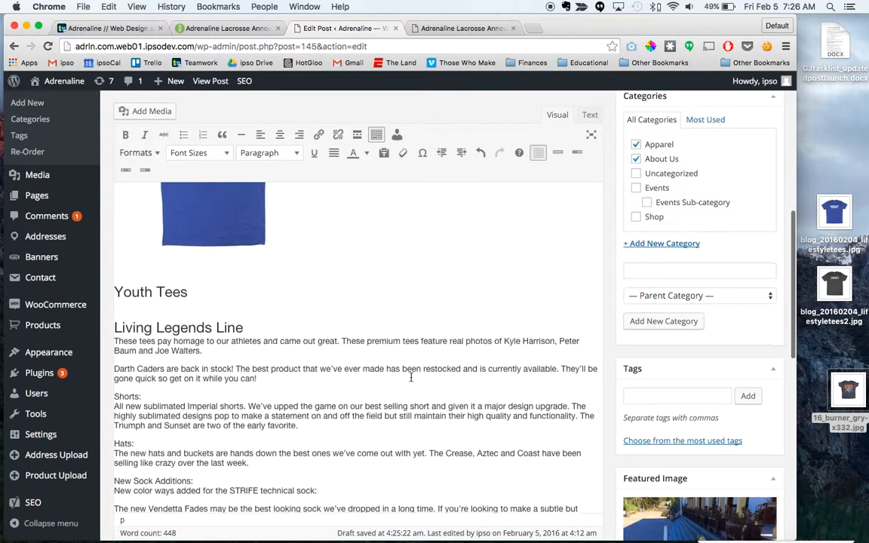
Step: Examine the post's category selection and its tag settings
{"action": "left_click", "coordinate": [648, 358]}
{"action": "scroll", "coordinate": [666, 363], "scroll_direction": "down", "scroll_amount": 1}
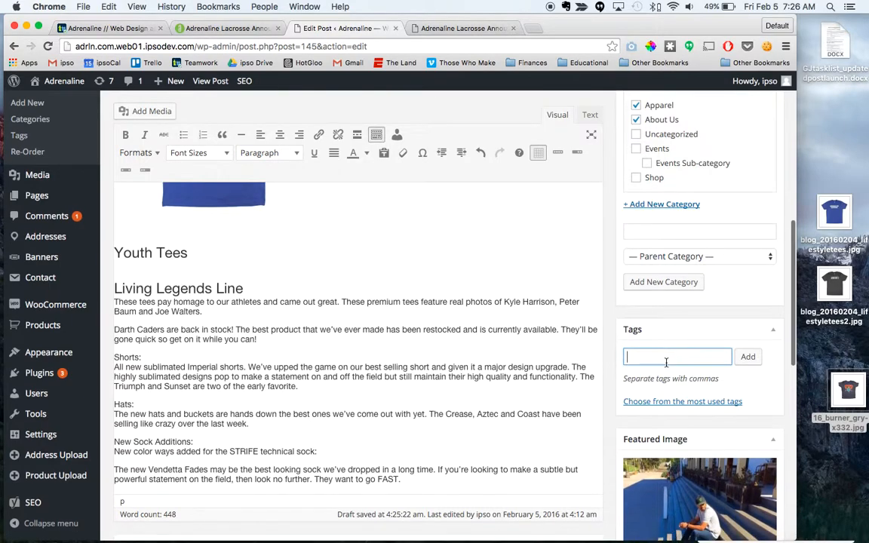
{"action": "scroll", "coordinate": [667, 363], "scroll_direction": "up", "scroll_amount": 3}
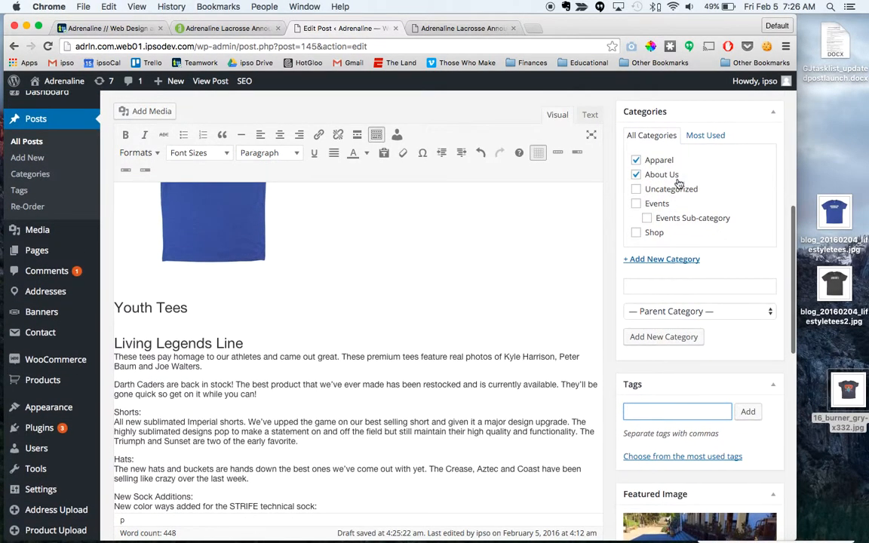
{"action": "scroll", "coordinate": [649, 392], "scroll_direction": "down", "scroll_amount": 3}
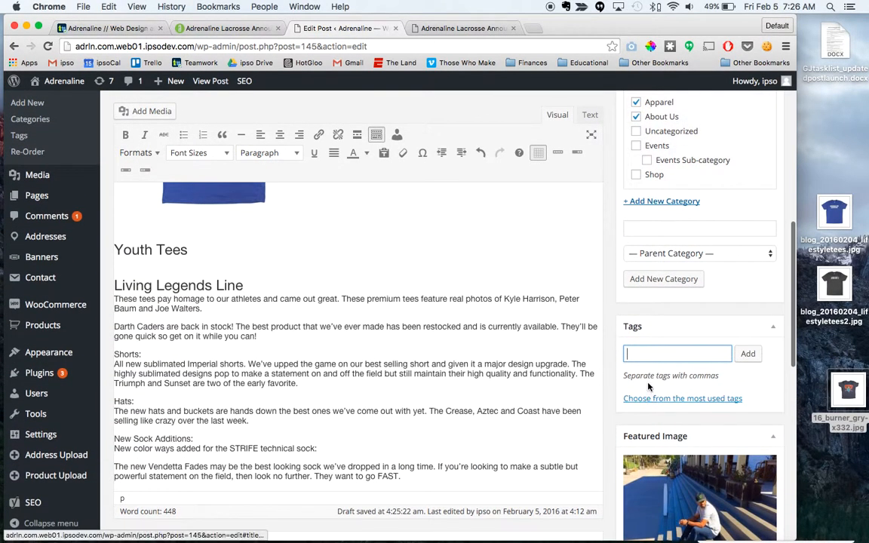
{"action": "scroll", "coordinate": [648, 391], "scroll_direction": "up", "scroll_amount": 2}
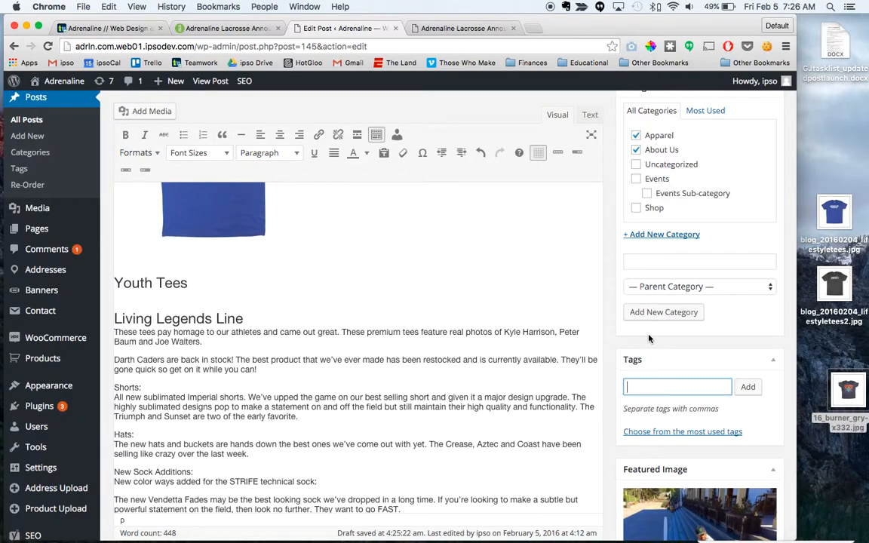
{"action": "scroll", "coordinate": [683, 377], "scroll_direction": "down", "scroll_amount": 1}
{"action": "scroll", "coordinate": [683, 377], "scroll_direction": "down", "scroll_amount": 1}
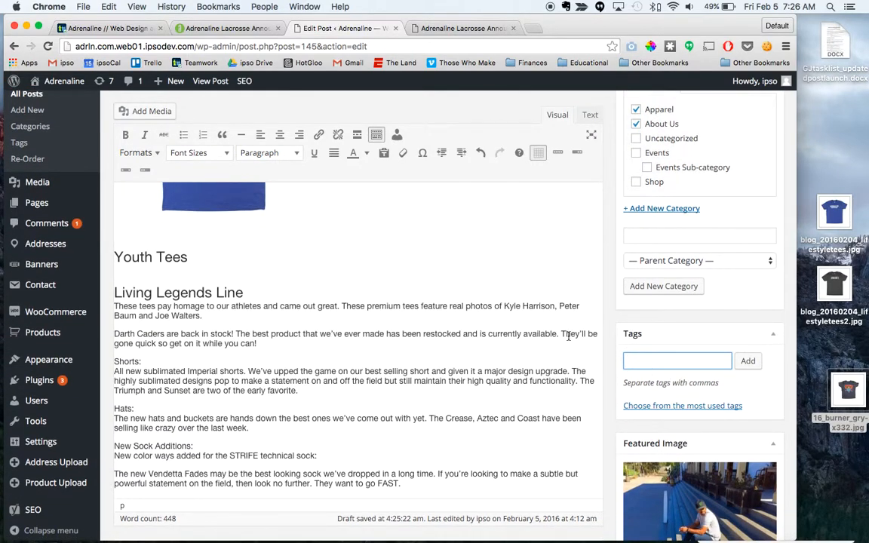
Step: Try adding the name of an athlete mentioned in the Living Legends text as a post tag, and remove the tag
{"action": "left_click_drag", "start_coordinate": [504, 307], "coordinate": [551, 308]}
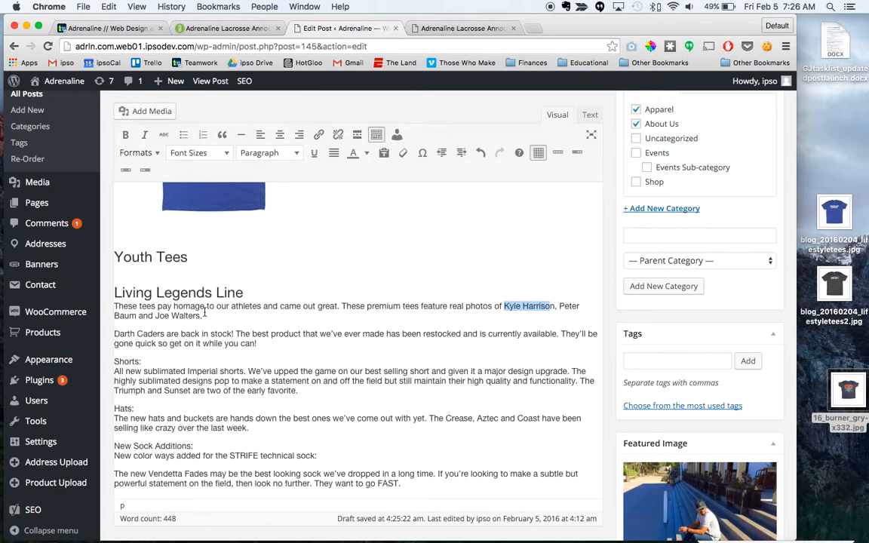
{"action": "left_click", "coordinate": [647, 362]}
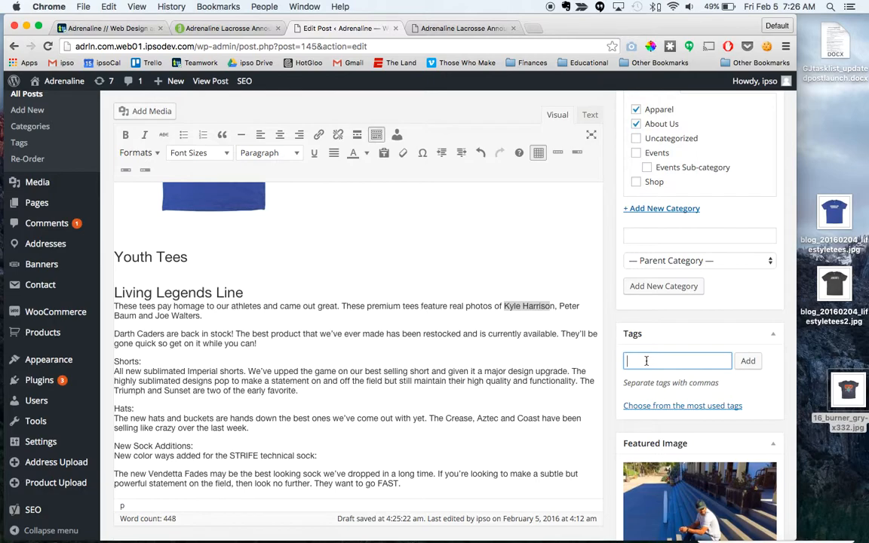
{"action": "type", "text": "Peter Baum"}
{"action": "left_click", "coordinate": [750, 362]}
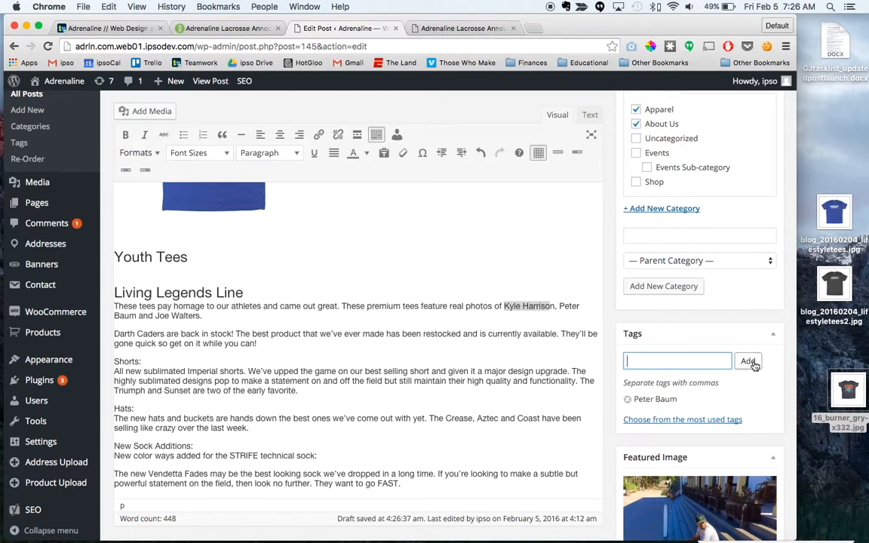
{"action": "left_click", "coordinate": [627, 403]}
Step: Publish the "Adrenaline Lacrosse Announces New Apparel Line" post
{"action": "scroll", "coordinate": [612, 415], "scroll_direction": "down", "scroll_amount": 4}
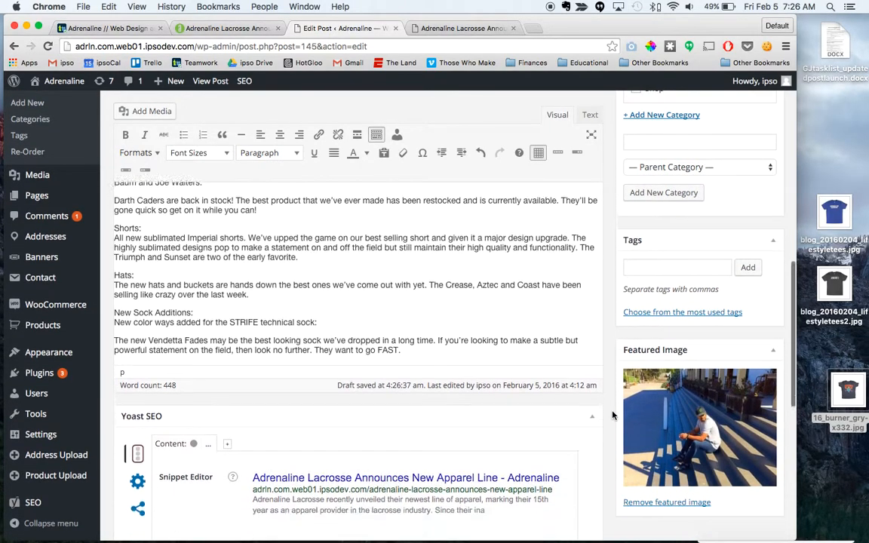
{"action": "scroll", "coordinate": [551, 370], "scroll_direction": "up", "scroll_amount": 5}
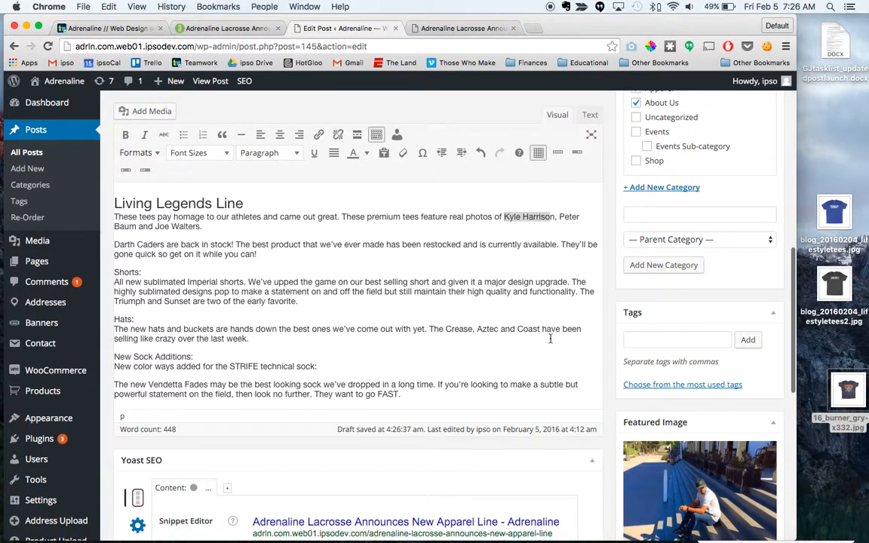
{"action": "scroll", "coordinate": [550, 338], "scroll_direction": "up", "scroll_amount": 10}
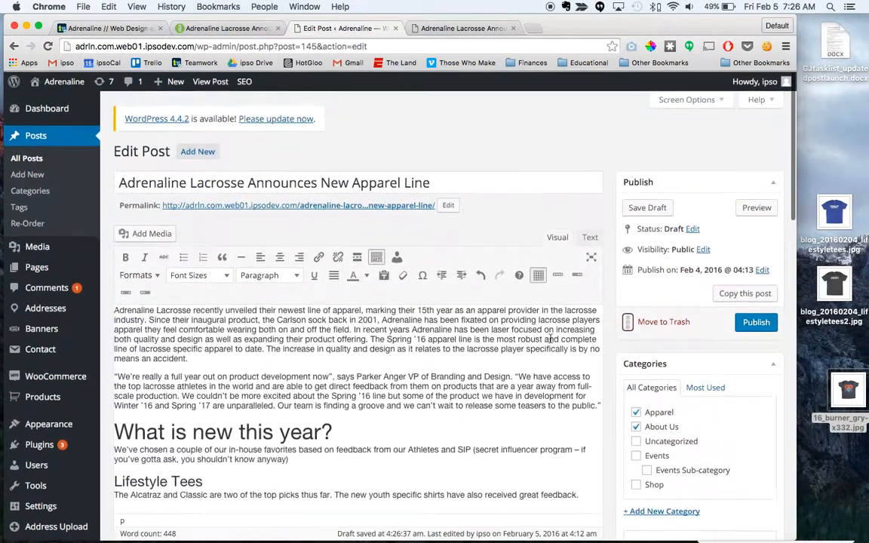
{"action": "scroll", "coordinate": [391, 405], "scroll_direction": "down", "scroll_amount": 2}
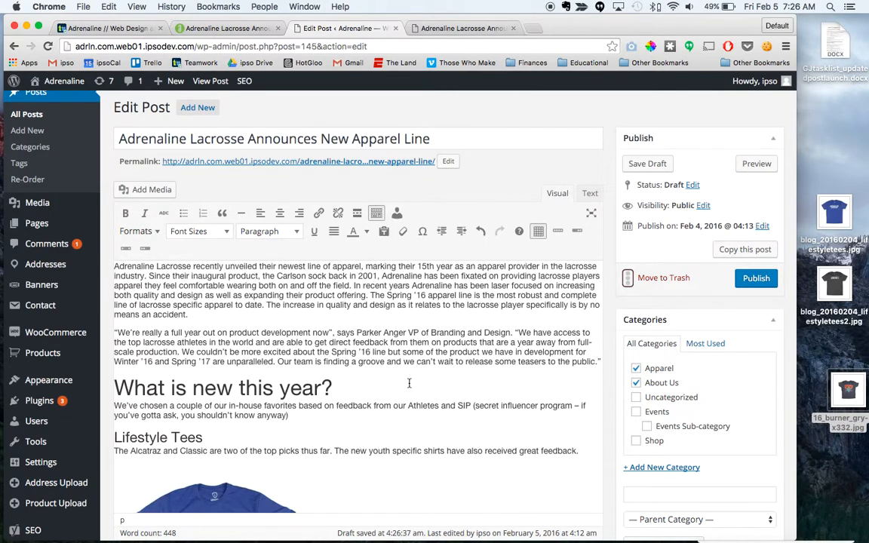
{"action": "scroll", "coordinate": [409, 384], "scroll_direction": "down", "scroll_amount": 1}
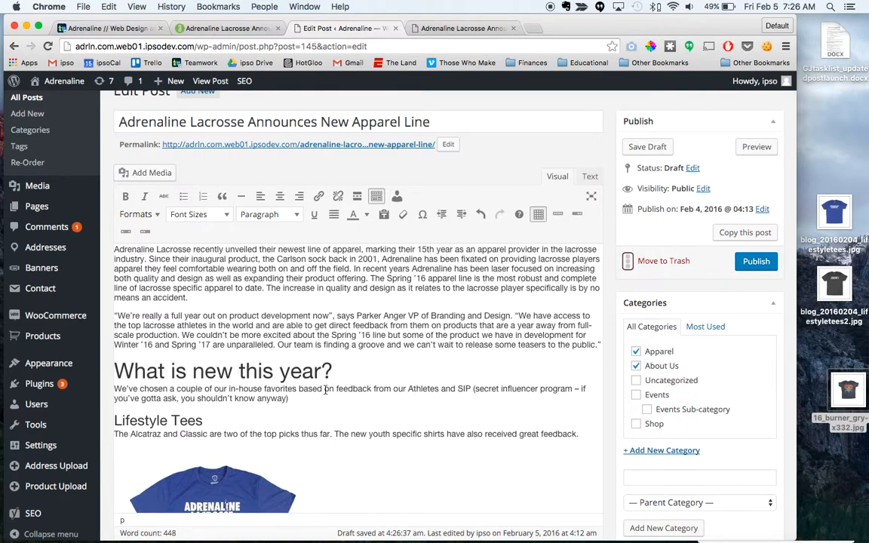
{"action": "scroll", "coordinate": [326, 390], "scroll_direction": "down", "scroll_amount": 2}
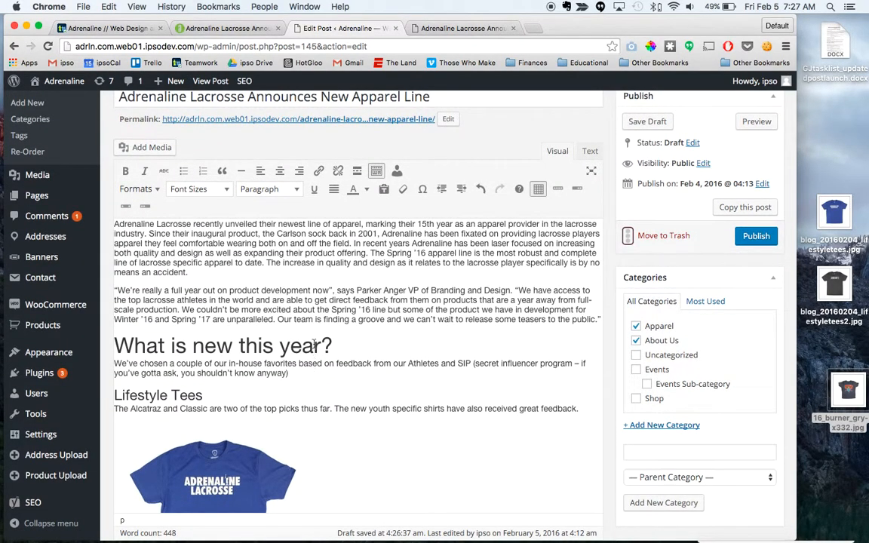
{"action": "left_click", "coordinate": [759, 237]}
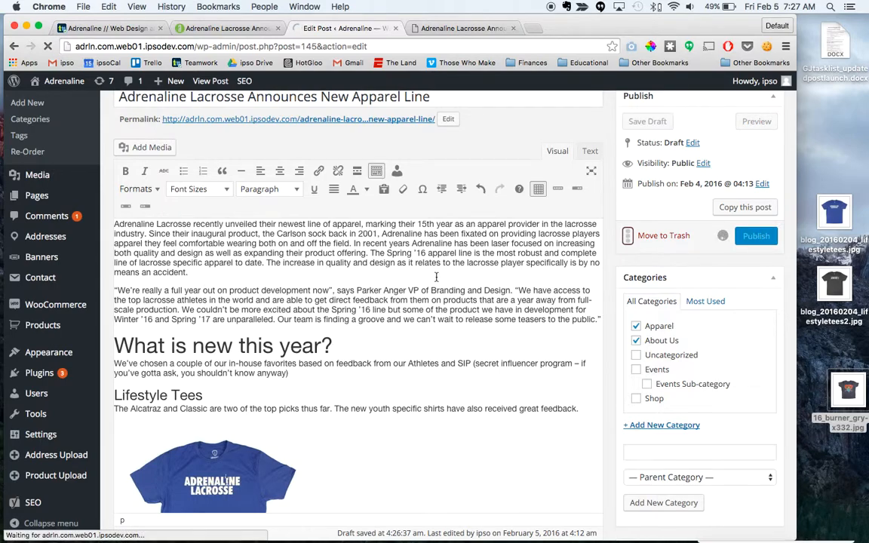